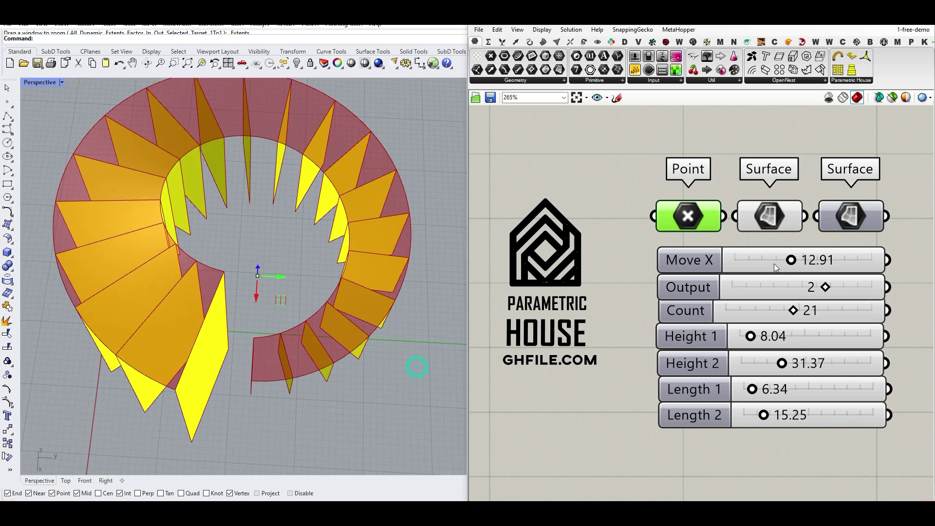
# - Set the Move X slider to 15.90 and the Count slider to 22 in the finished demo definition
pyautogui.moveTo(790, 260); pyautogui.dragTo(809, 268)
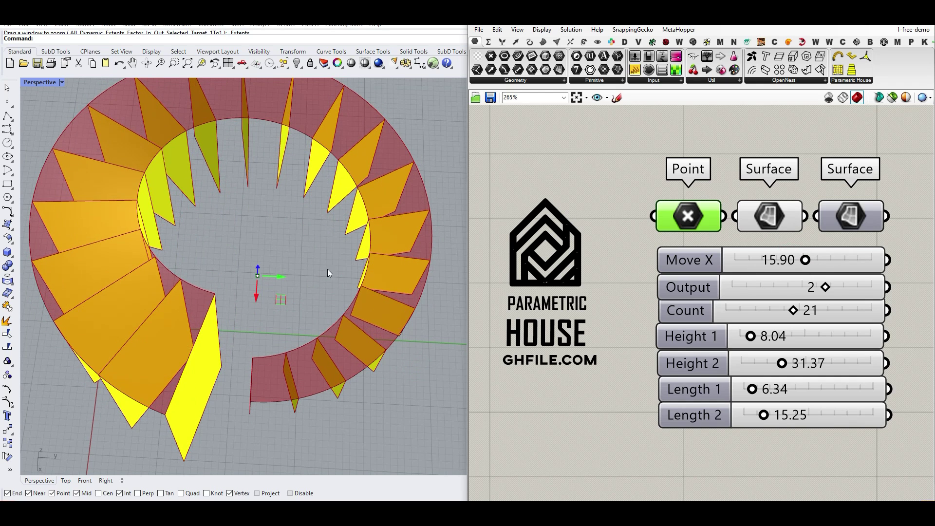
pyautogui.moveTo(236, 336); pyautogui.dragTo(242, 268, button='right')
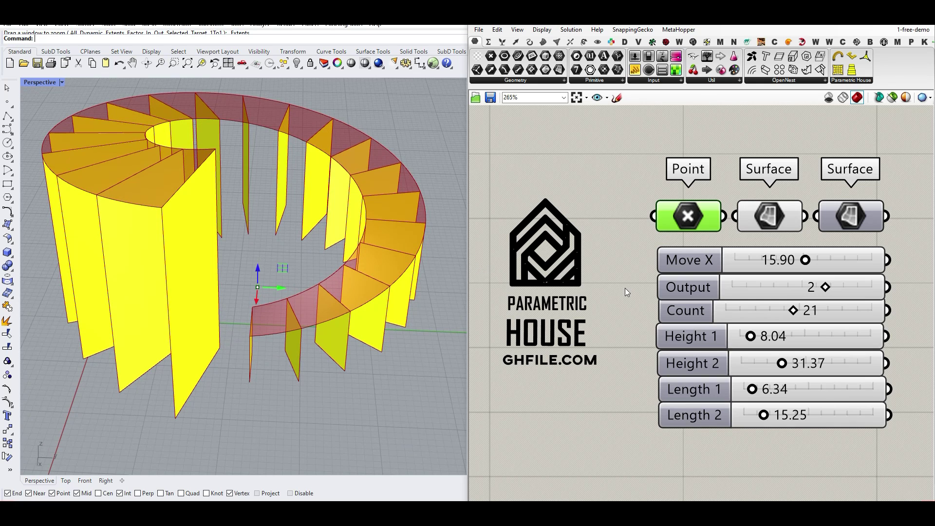
pyautogui.moveTo(791, 312)
pyautogui.mouseDown()
pyautogui.moveTo(755, 312)
pyautogui.moveTo(795, 316)
pyautogui.mouseUp()
pyautogui.moveTo(283, 287); pyautogui.dragTo(276, 308, button='right')
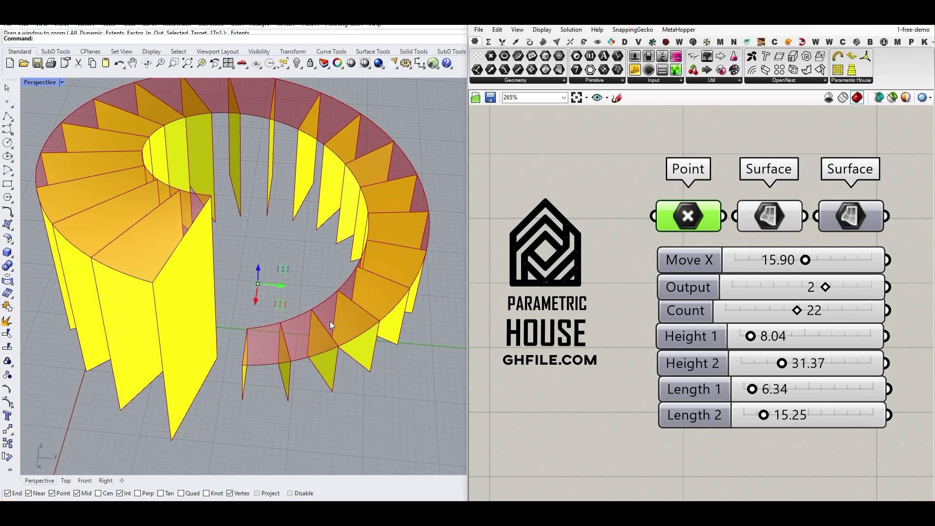
# - Switch the Output value to 1, 0 and 3 in turn, examining the connecting surface from several angles
pyautogui.moveTo(821, 288); pyautogui.dragTo(792, 290)
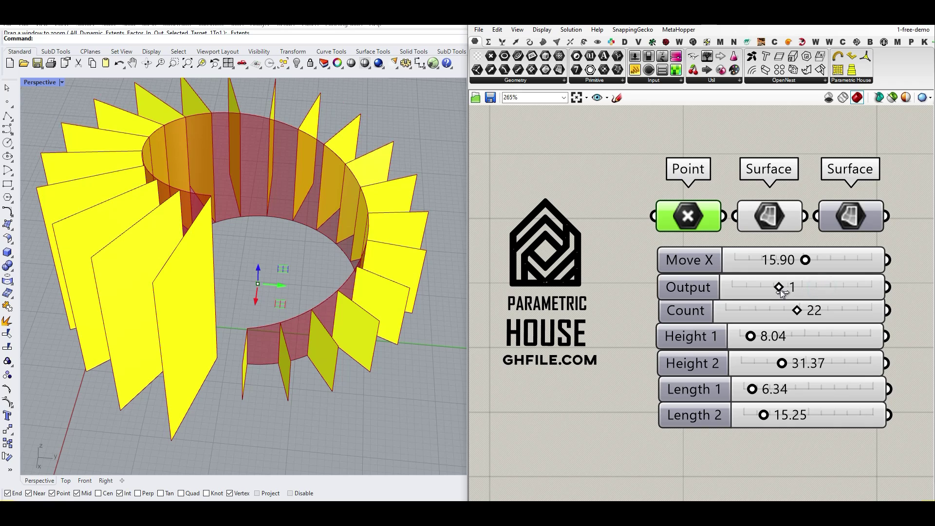
pyautogui.moveTo(250, 223); pyautogui.dragTo(222, 211, button='right')
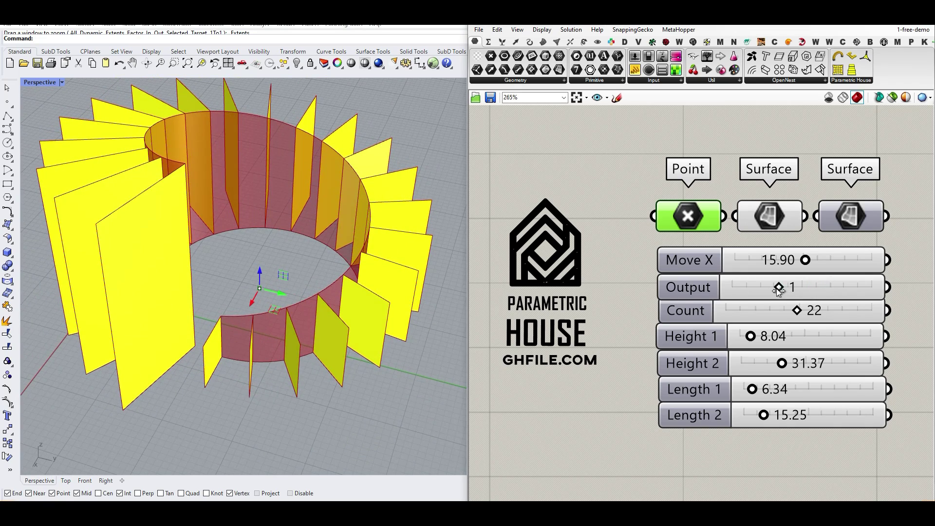
pyautogui.moveTo(757, 291); pyautogui.dragTo(755, 291)
pyautogui.moveTo(412, 299); pyautogui.dragTo(249, 368, button='right')
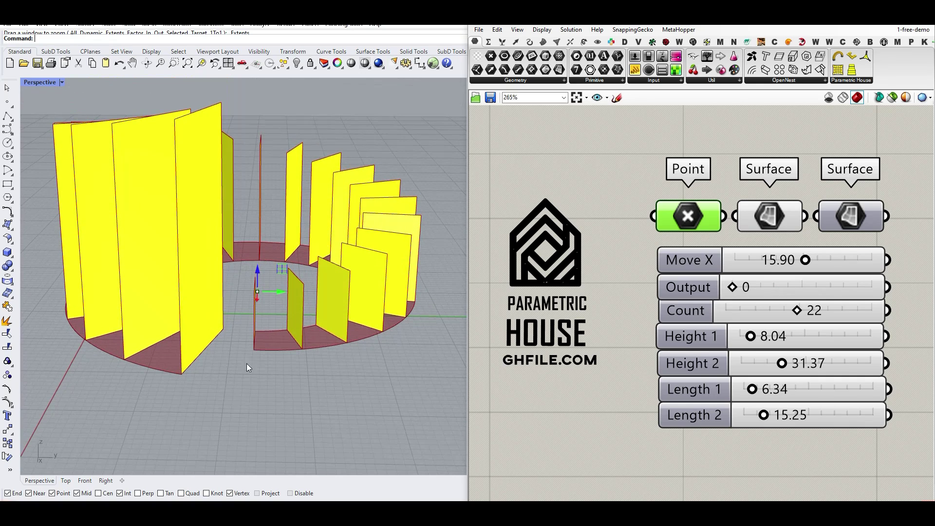
pyautogui.moveTo(730, 286); pyautogui.dragTo(847, 290)
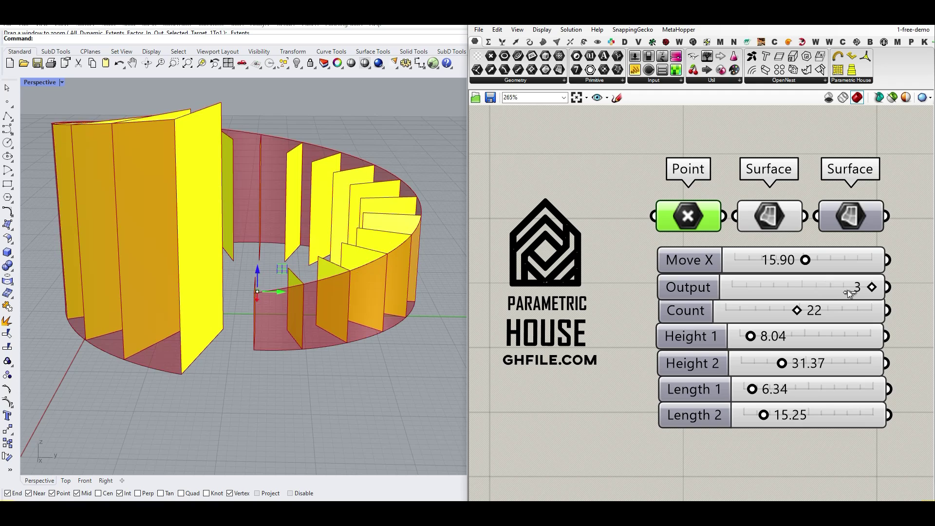
pyautogui.moveTo(156, 237); pyautogui.dragTo(122, 289, button='right')
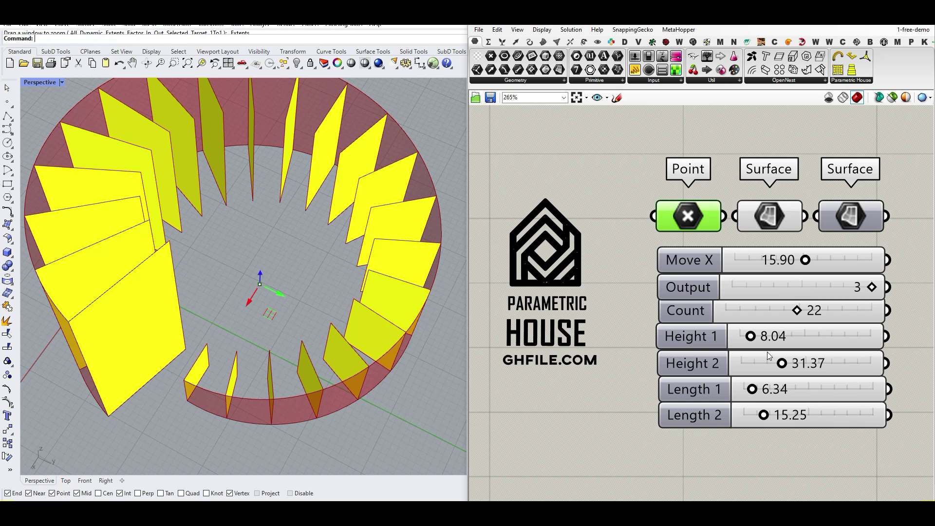
pyautogui.moveTo(392, 351); pyautogui.dragTo(404, 304, button='right')
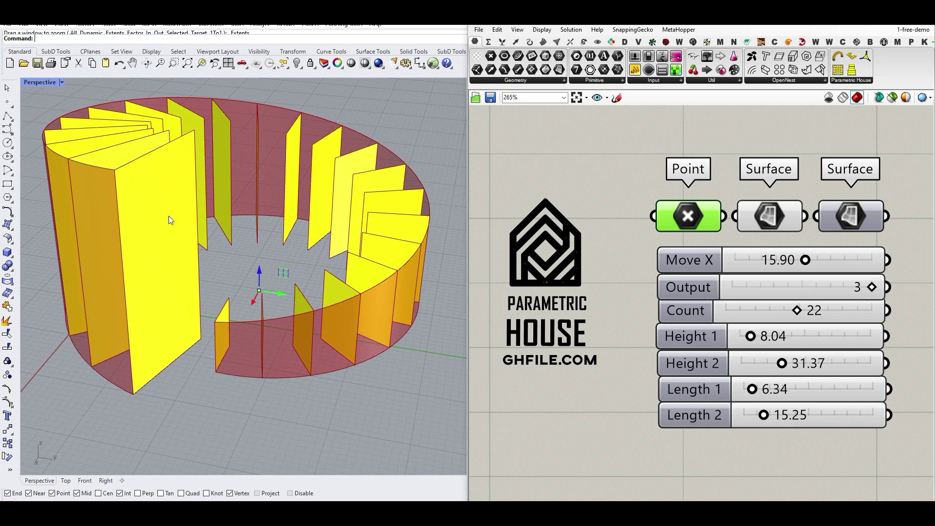
# - Set Height 1 to 6.92, Height 2 to 33.26, Length 1 to 11.24 and Length 2 to 4.69, and lower the Output value
pyautogui.moveTo(752, 337); pyautogui.dragTo(749, 415)
pyautogui.moveTo(445, 396); pyautogui.dragTo(368, 337, button='right')
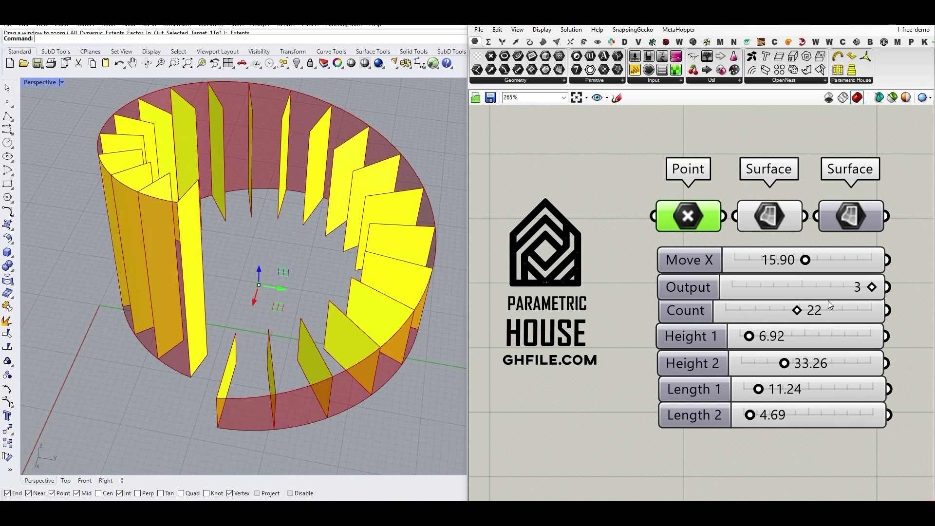
pyautogui.moveTo(865, 292); pyautogui.dragTo(824, 288)
pyautogui.moveTo(249, 327); pyautogui.dragTo(212, 356, button='right')
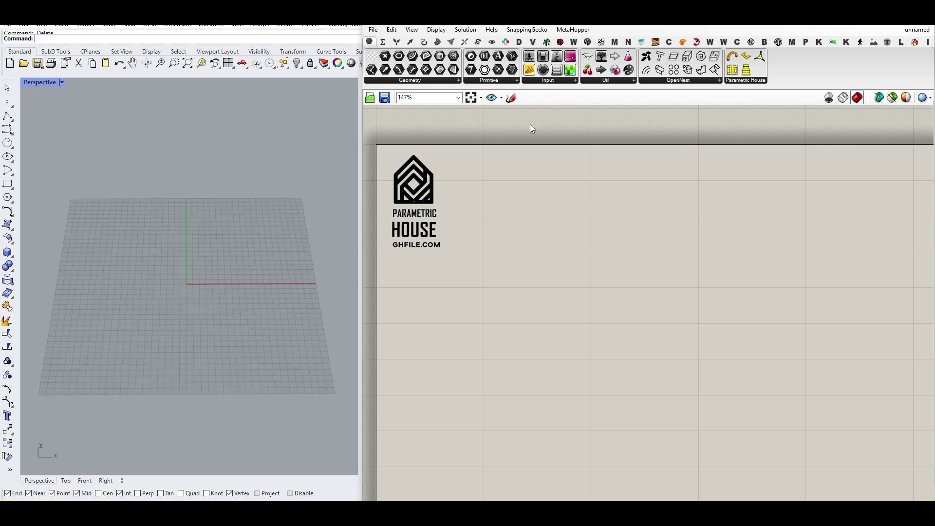
# - Place a Polar Array component on the empty canvas
pyautogui.click(480, 42)
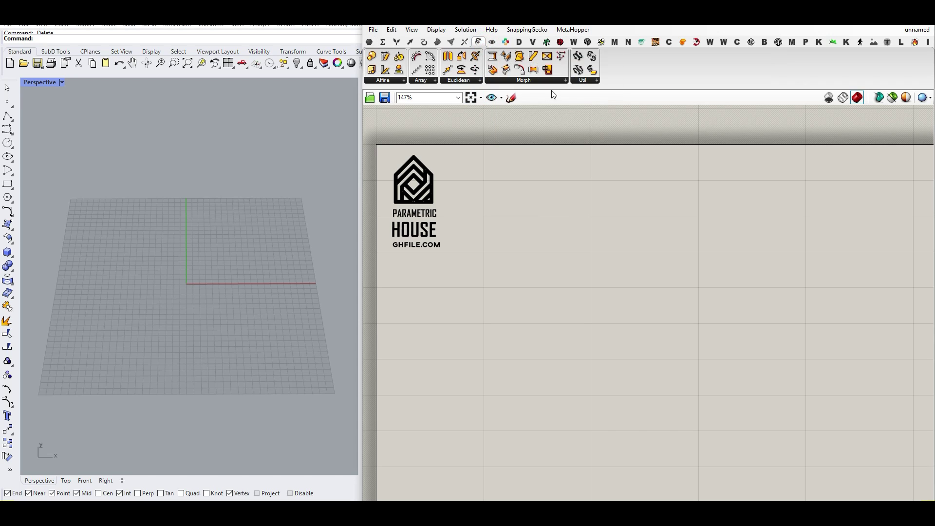
pyautogui.click(428, 81)
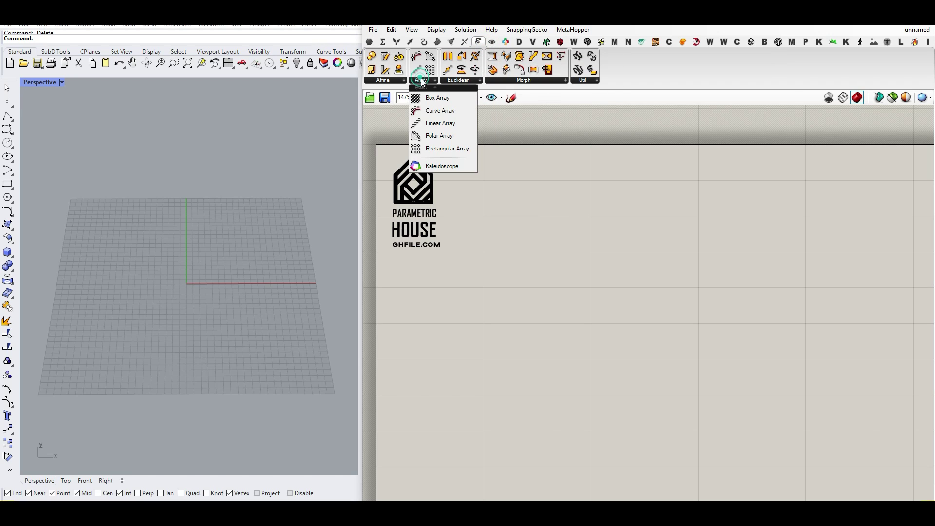
pyautogui.click(445, 138)
pyautogui.click(613, 347)
pyautogui.moveTo(613, 347); pyautogui.dragTo(608, 317)
pyautogui.scroll(5, 609, 317)
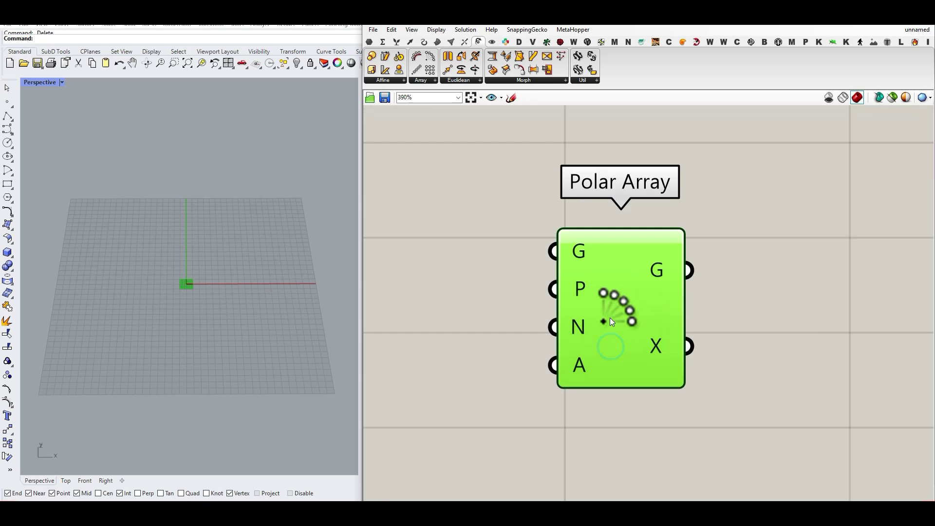
# - Show full names for the component inputs and outputs, and reposition the Polar Array component
pyautogui.click(434, 31)
pyautogui.click(463, 67)
pyautogui.scroll(-4, 627, 288)
pyautogui.moveTo(581, 276); pyautogui.dragTo(614, 311)
pyautogui.click(527, 223)
pyautogui.scroll(2, 507, 297)
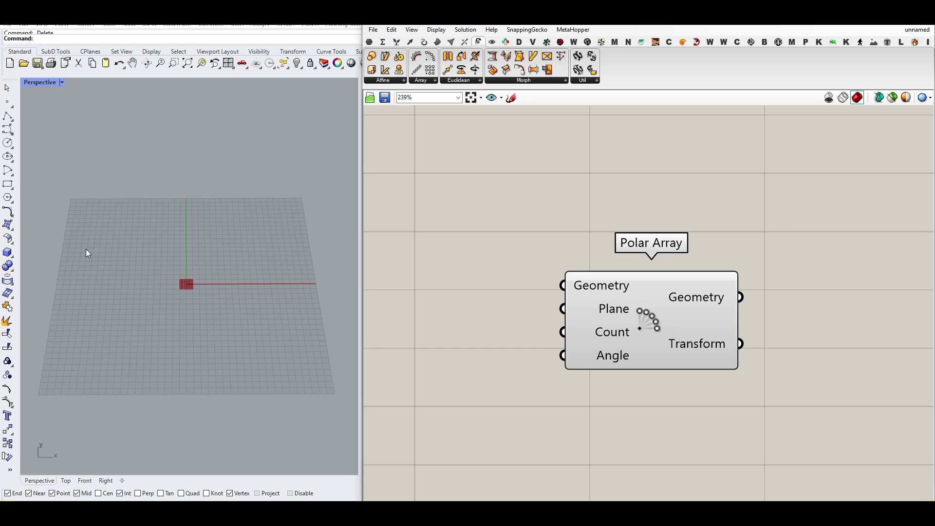
# - Add an XZ Plane component and connect its Plane output to Polar Array's Geometry input
pyautogui.doubleClick(457, 278)
pyautogui.write('xz')
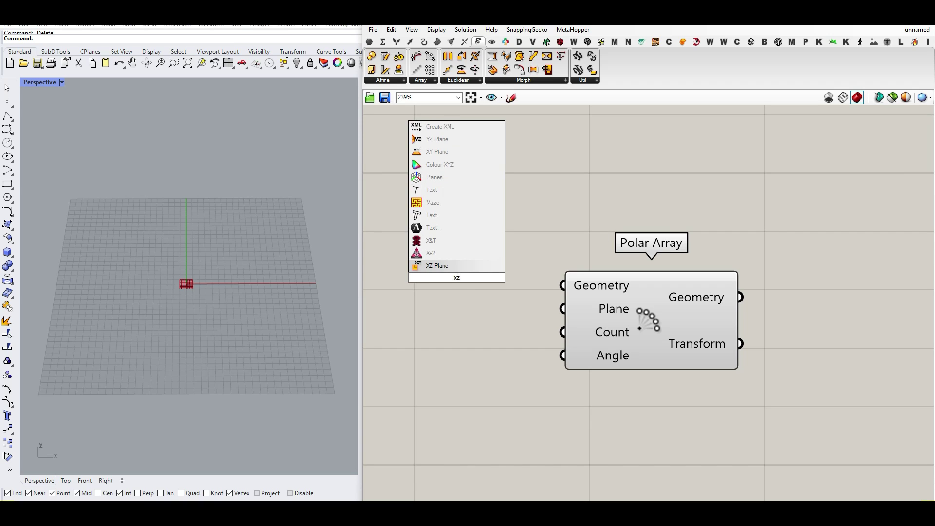
pyautogui.click(452, 268)
pyautogui.moveTo(520, 278); pyautogui.dragTo(563, 285)
pyautogui.moveTo(531, 240); pyautogui.dragTo(648, 256, button='right')
# - Extract the XZ Plane's Origin input as a separate point parameter and move that point along the X axis
pyautogui.rightClick(538, 295)
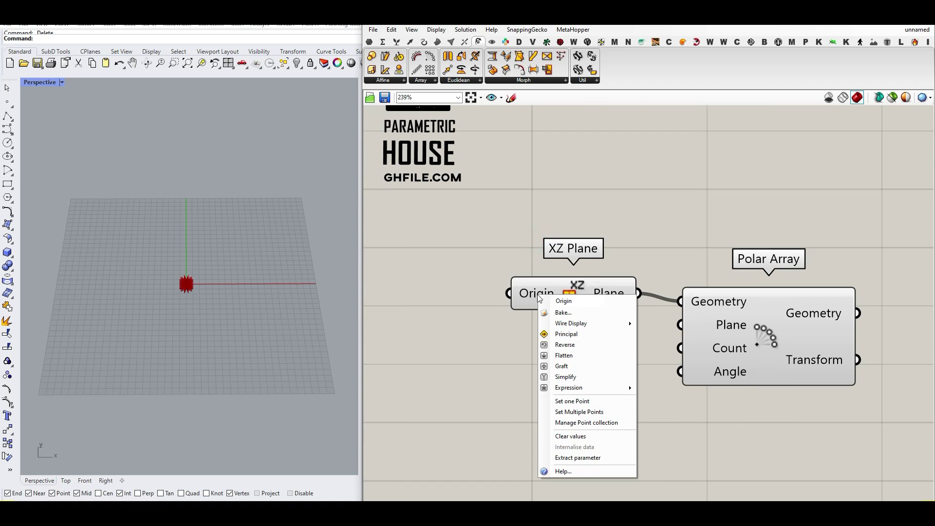
pyautogui.click(583, 455)
pyautogui.click(405, 293)
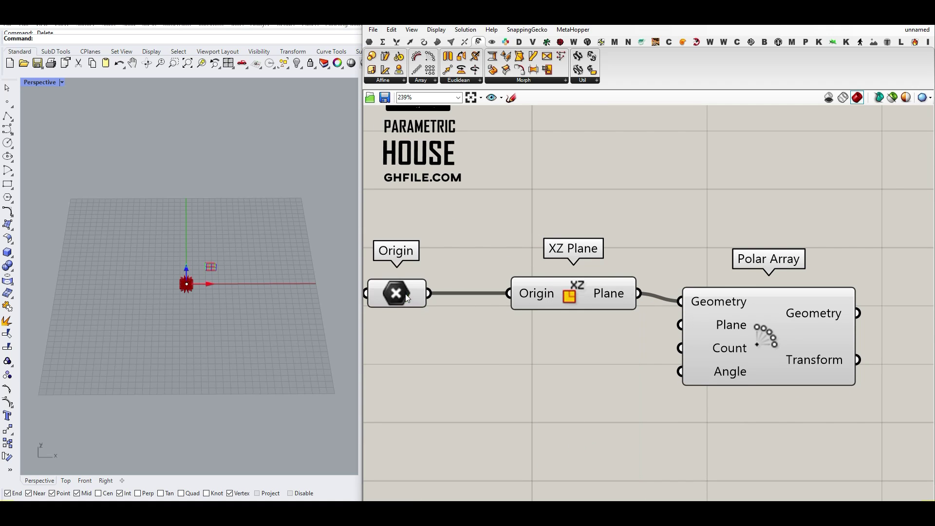
pyautogui.moveTo(207, 285); pyautogui.dragTo(245, 287)
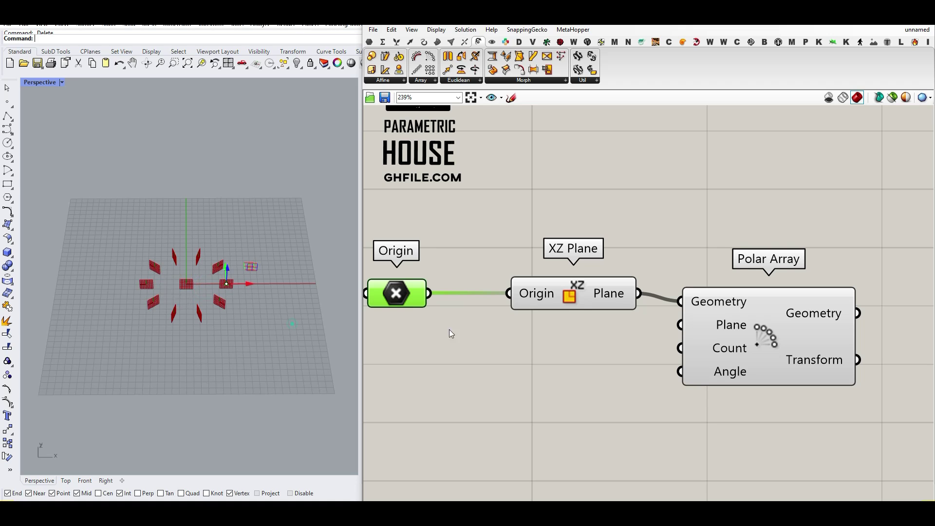
# - Line up the Origin and XZ Plane components with Polar Array, and move the origin point farther out along X
pyautogui.moveTo(580, 305); pyautogui.dragTo(582, 301)
pyautogui.moveTo(393, 293); pyautogui.dragTo(434, 301)
pyautogui.moveTo(247, 284)
pyautogui.mouseDown()
pyautogui.moveTo(275, 284)
pyautogui.moveTo(244, 285)
pyautogui.moveTo(263, 288)
pyautogui.mouseUp()
pyautogui.scroll(3, 211, 290)
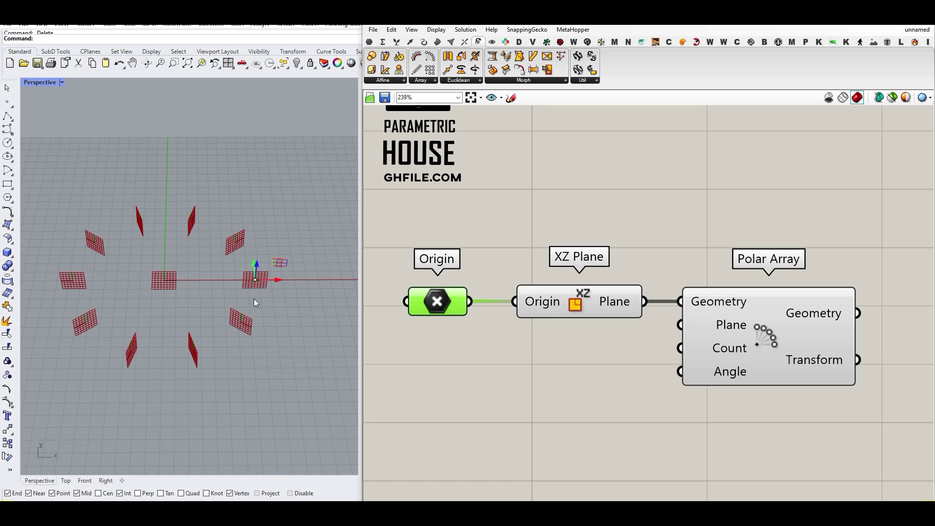
# - Add a Point parameter connected to Polar Array's Plane input and set its point at the world origin
pyautogui.moveTo(733, 328)
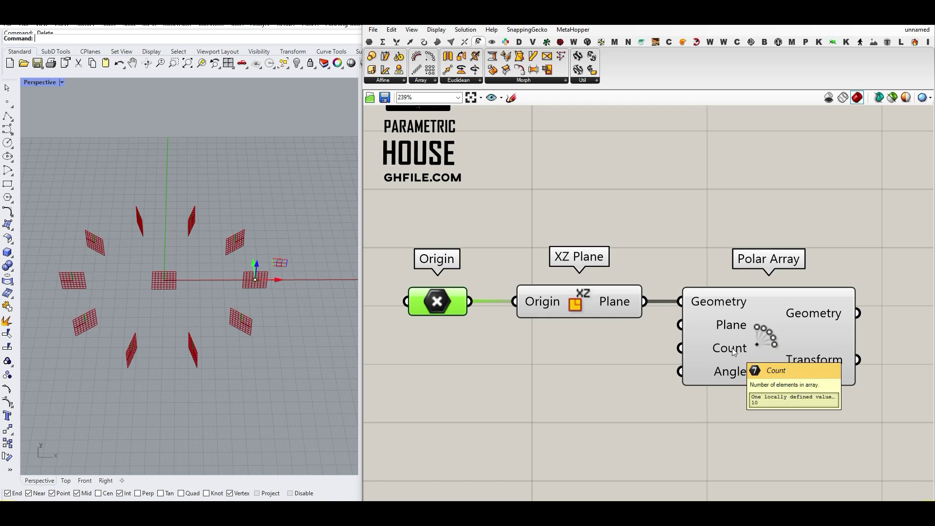
pyautogui.click(369, 41)
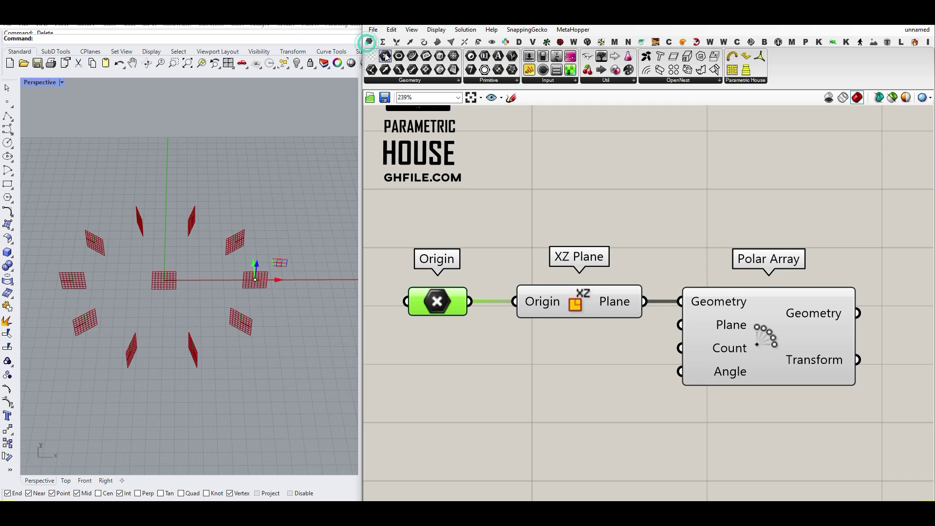
pyautogui.moveTo(589, 332); pyautogui.dragTo(682, 324)
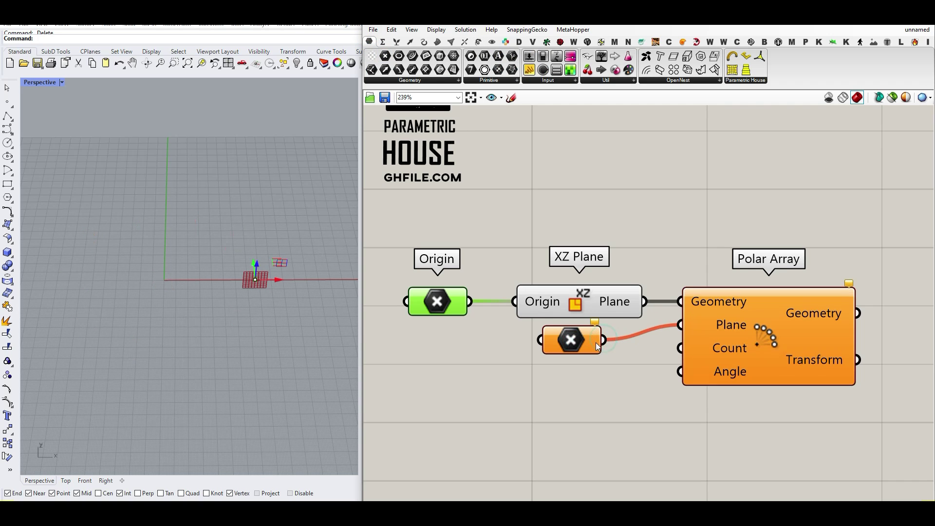
pyautogui.rightClick(567, 350)
pyautogui.click(617, 425)
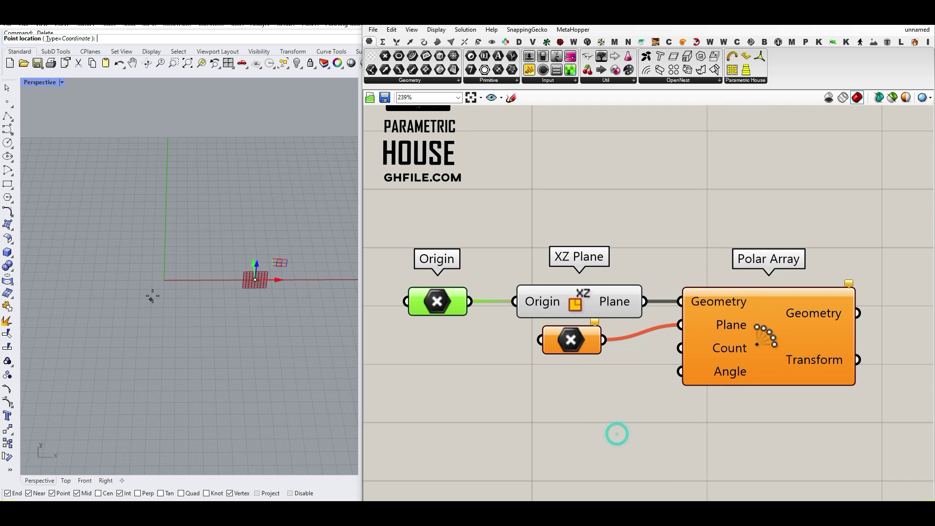
pyautogui.click(165, 281)
pyautogui.click(590, 376)
pyautogui.click(570, 340)
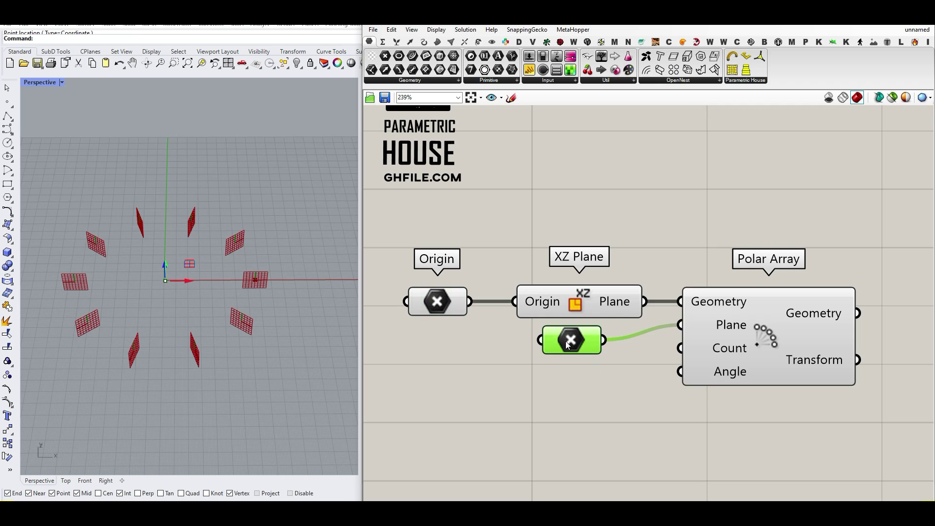
# - Shift the array's centre point off the world origin in the viewport
pyautogui.moveTo(185, 280); pyautogui.dragTo(198, 282)
pyautogui.moveTo(210, 274); pyautogui.dragTo(185, 270, button='right')
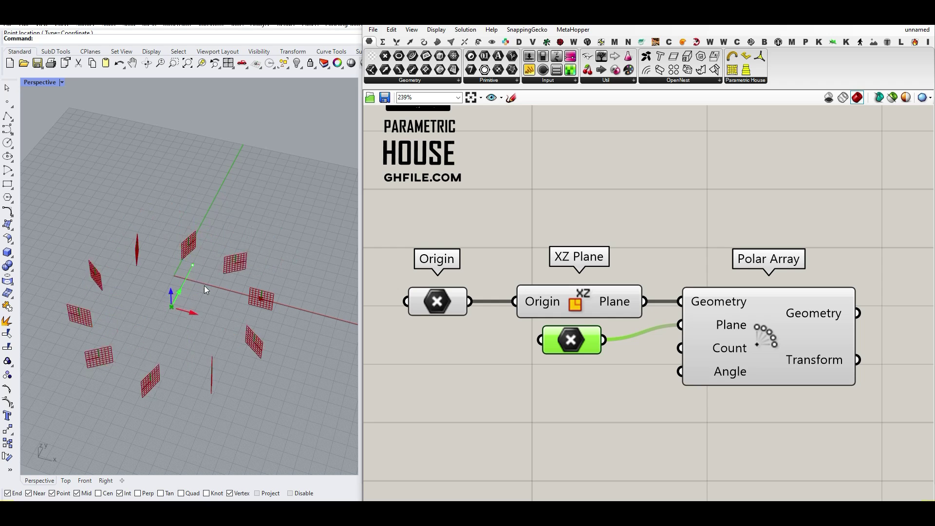
pyautogui.moveTo(216, 279); pyautogui.dragTo(218, 302)
# - Move the centre Point component well ahead of the Origin component, leaving room between them for more components
pyautogui.moveTo(625, 352); pyautogui.dragTo(629, 312, button='right')
pyautogui.scroll(-3, 633, 316)
pyautogui.moveTo(476, 273); pyautogui.dragTo(905, 331)
pyautogui.moveTo(738, 321); pyautogui.dragTo(496, 314)
pyautogui.click(507, 326)
pyautogui.scroll(4, 507, 325)
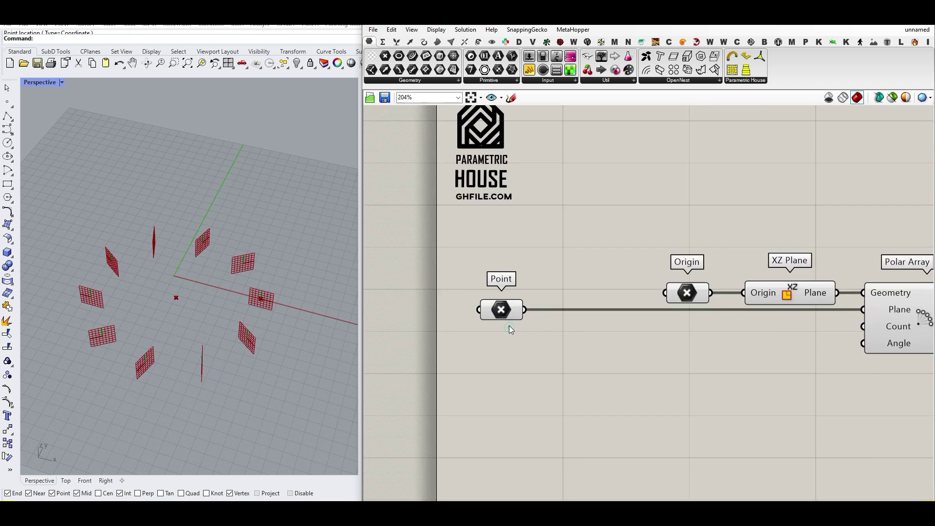
pyautogui.click(507, 298)
pyautogui.click(774, 274)
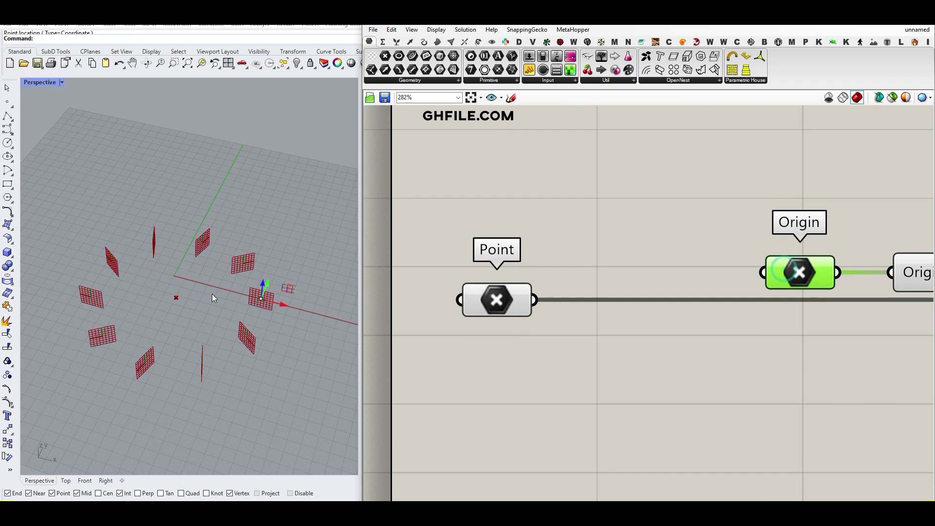
pyautogui.click(613, 348)
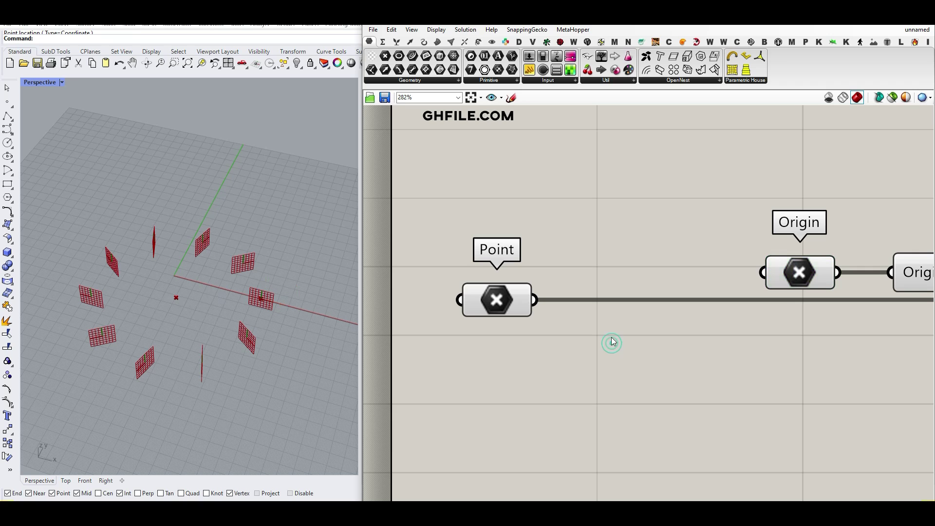
# - Place a Move component between the Point and Origin components, and connect the Point to its Geometry input
pyautogui.click(479, 42)
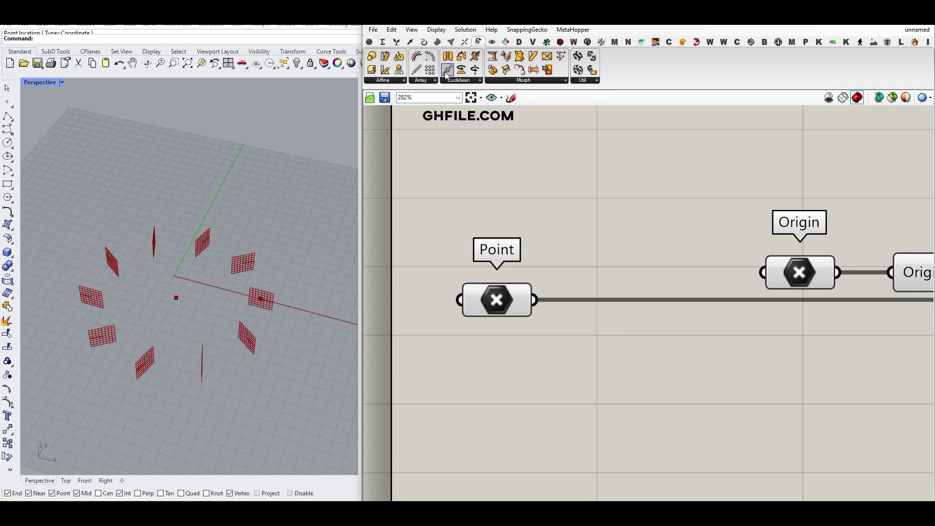
pyautogui.click(632, 227)
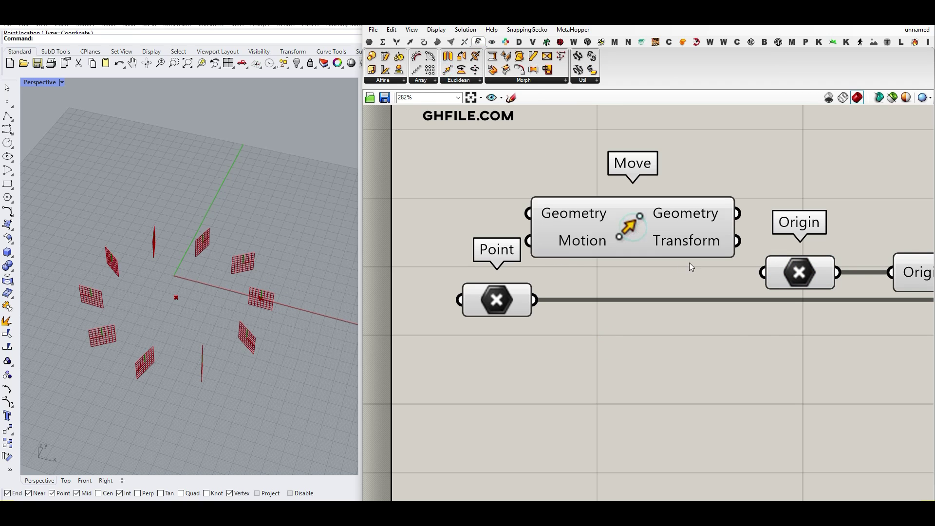
pyautogui.scroll(-5, 568, 263)
pyautogui.moveTo(791, 309); pyautogui.dragTo(654, 249)
pyautogui.moveTo(711, 267); pyautogui.dragTo(775, 264)
pyautogui.scroll(3, 609, 273)
pyautogui.scroll(1, 609, 273)
pyautogui.moveTo(555, 242); pyautogui.dragTo(619, 331)
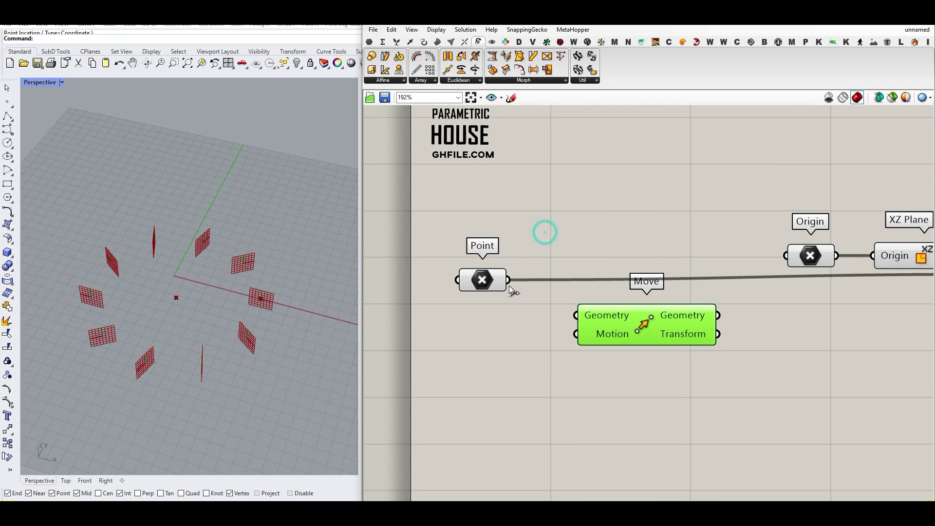
pyautogui.moveTo(507, 279); pyautogui.dragTo(574, 314)
# - Add a Unit X component and connect its vector to the Move component's Motion input
pyautogui.doubleClick(492, 340)
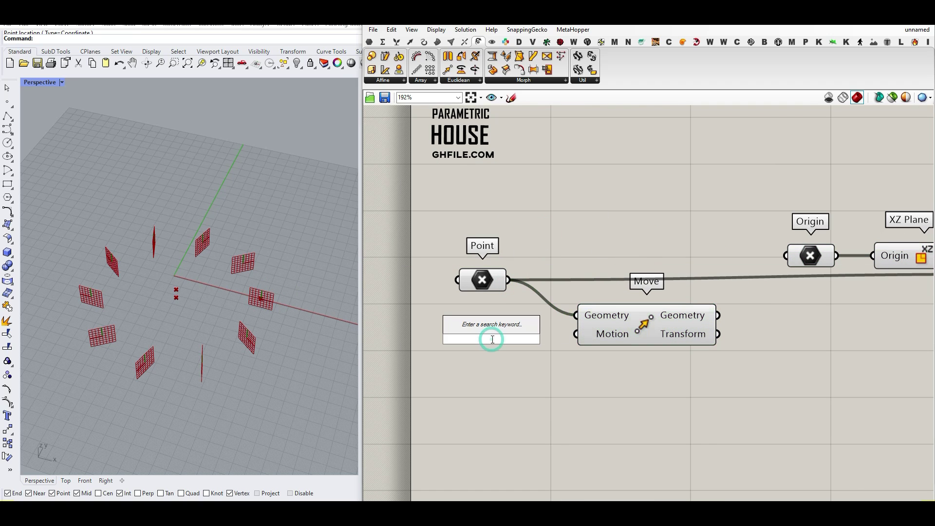
pyautogui.write('x')
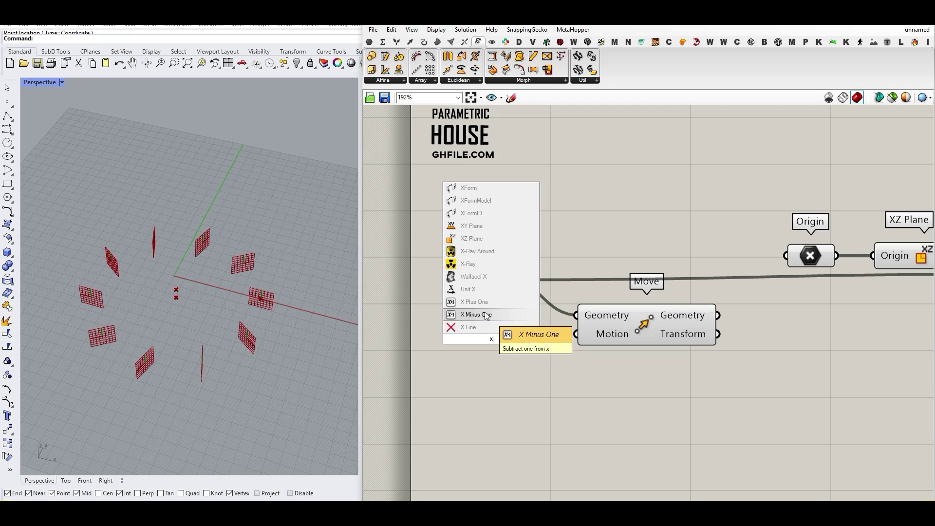
pyautogui.click(486, 292)
pyautogui.moveTo(581, 345); pyautogui.dragTo(582, 345)
pyautogui.moveTo(634, 370); pyautogui.dragTo(550, 336)
pyautogui.moveTo(611, 325); pyautogui.dragTo(684, 328)
# - Create a number slider with the value 12.55 and connect it to Unit X's Factor input
pyautogui.click(408, 337)
pyautogui.doubleClick(408, 338)
pyautogui.write('12.55')
pyautogui.press('Return')
pyautogui.moveTo(467, 337); pyautogui.dragTo(497, 341)
pyautogui.moveTo(463, 344); pyautogui.dragTo(448, 341)
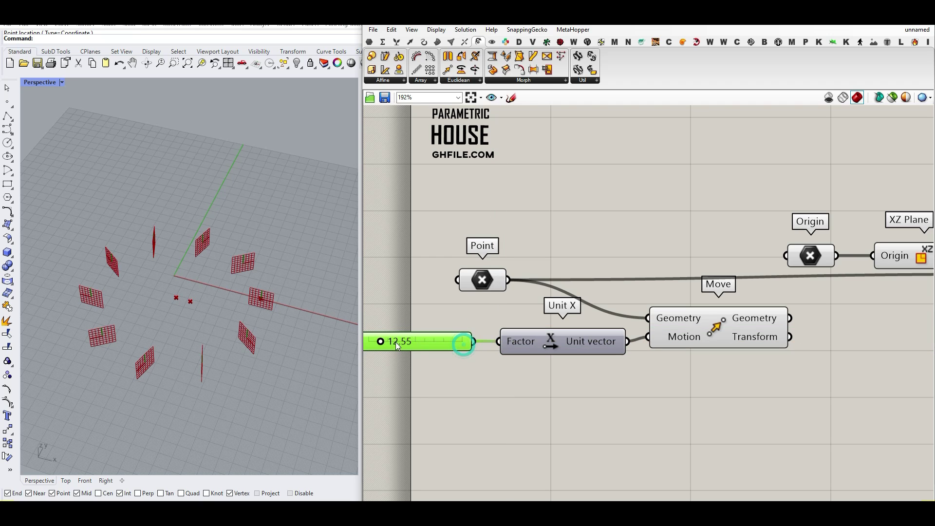
# - Connect the Move component's Geometry output to XZ Plane's Origin input, and delete the now unused Origin component
pyautogui.moveTo(379, 341); pyautogui.dragTo(403, 344)
pyautogui.moveTo(766, 324); pyautogui.dragTo(582, 354, button='right')
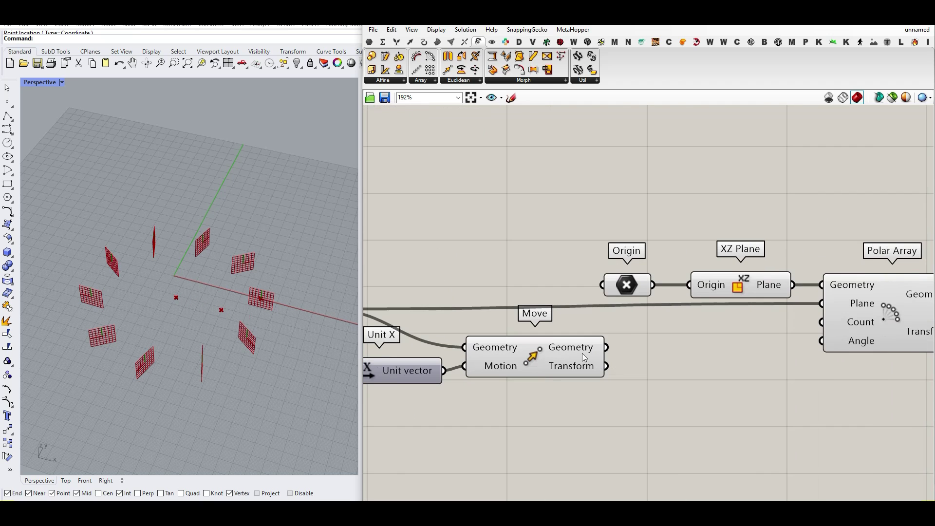
pyautogui.moveTo(606, 348); pyautogui.dragTo(688, 285)
pyautogui.click(639, 282)
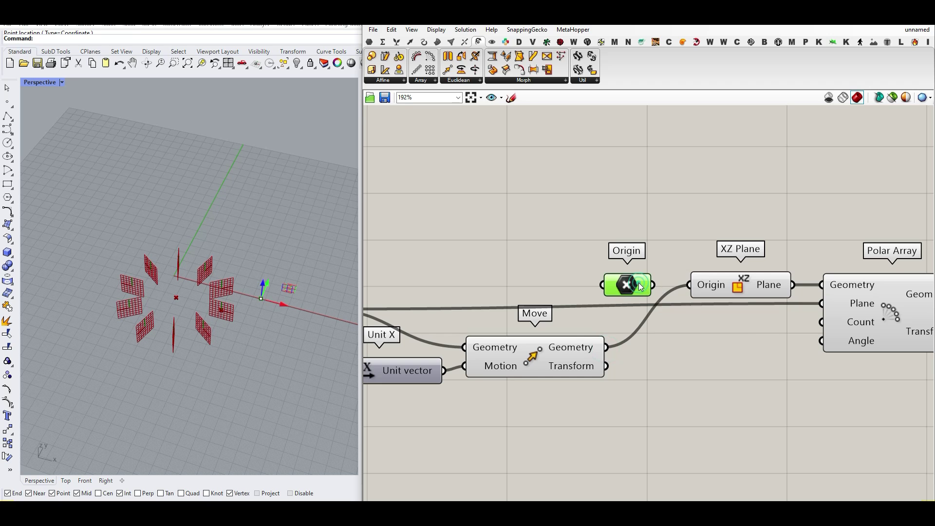
pyautogui.press('Delete')
# - Increase the slider feeding Unit X's Factor to widen the ring of planes, and move the centre point in the Rhino viewport
pyautogui.moveTo(512, 358); pyautogui.dragTo(712, 339, button='right')
pyautogui.moveTo(422, 358); pyautogui.dragTo(436, 359)
pyautogui.moveTo(498, 291); pyautogui.dragTo(491, 286)
pyautogui.scroll(-4, 257, 316)
pyautogui.moveTo(251, 254); pyautogui.dragTo(236, 260)
pyautogui.moveTo(435, 354); pyautogui.dragTo(437, 355)
# - Rename the number slider that feeds Unit X's Factor as Radius
pyautogui.moveTo(391, 352); pyautogui.dragTo(495, 356, button='right')
pyautogui.rightClick(459, 358)
pyautogui.moveTo(513, 364); pyautogui.dragTo(460, 364)
pyautogui.write('Radius')
pyautogui.click(518, 274)
pyautogui.scroll(-7, 506, 280)
pyautogui.moveTo(518, 275); pyautogui.dragTo(440, 307, button='right')
pyautogui.moveTo(651, 364); pyautogui.dragTo(436, 315)
pyautogui.moveTo(518, 333); pyautogui.dragTo(582, 317)
pyautogui.click(619, 234)
# - Place a Plane parameter after Polar Array and connect Polar Array's Geometry output to it
pyautogui.scroll(5, 695, 302)
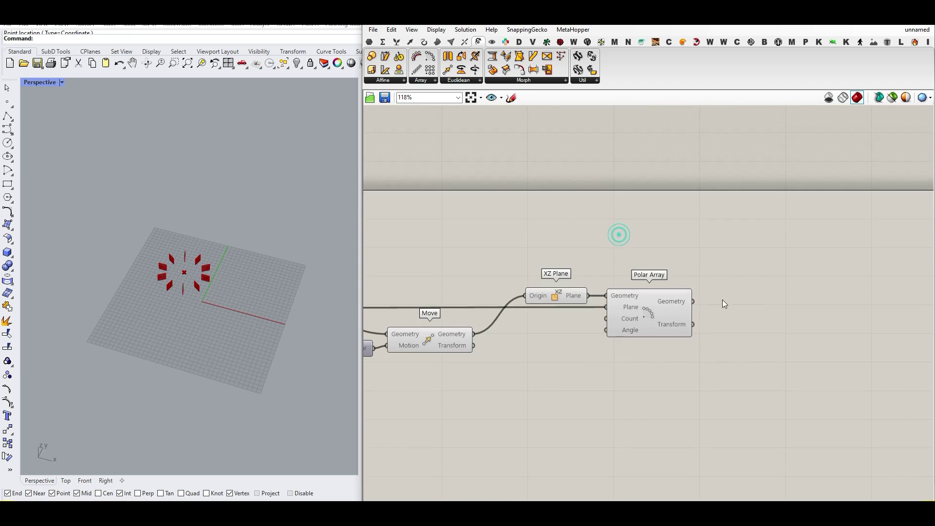
pyautogui.scroll(3, 722, 299)
pyautogui.click(369, 41)
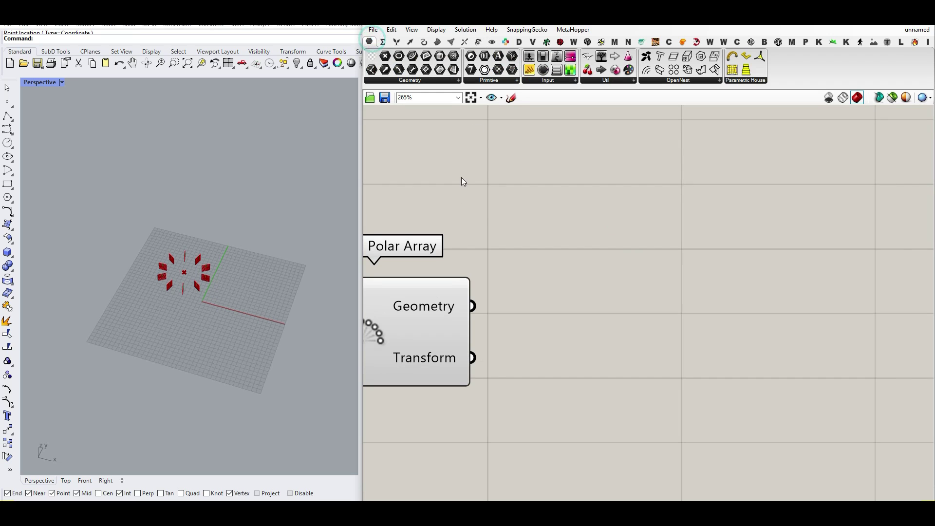
pyautogui.moveTo(564, 280); pyautogui.dragTo(589, 307)
pyautogui.moveTo(471, 306); pyautogui.dragTo(560, 307)
# - Turn off the preview of the components ahead of the Plane parameter, leaving the centre Point's preview switched on
pyautogui.moveTo(599, 308); pyautogui.dragTo(695, 310, button='right')
pyautogui.scroll(-5, 695, 310)
pyautogui.moveTo(653, 357); pyautogui.dragTo(329, 279)
pyautogui.rightClick(498, 245)
pyautogui.click(521, 262)
pyautogui.click(522, 263)
pyautogui.moveTo(493, 292); pyautogui.dragTo(588, 273, button='right')
pyautogui.rightClick(451, 294)
pyautogui.click(466, 312)
pyautogui.scroll(8, 177, 315)
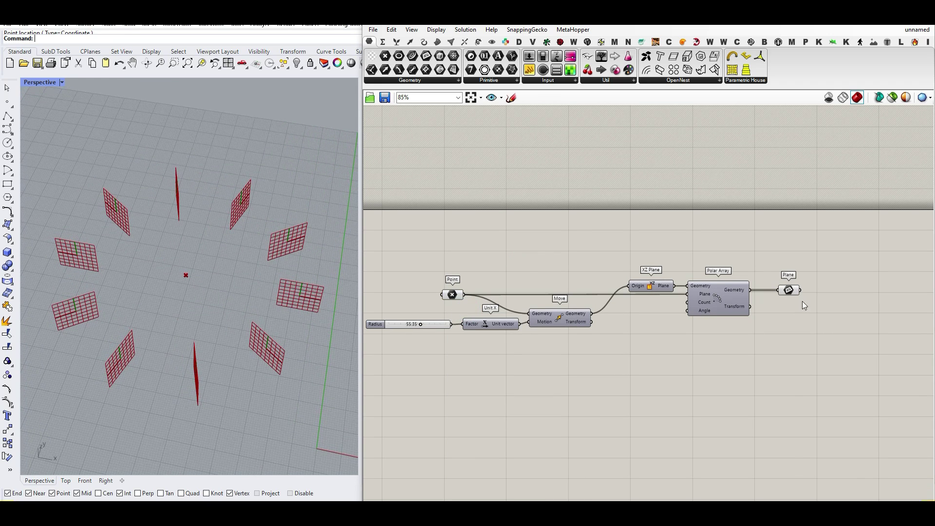
# - Place a Plane Surface component after the Plane parameter
pyautogui.moveTo(804, 305); pyautogui.dragTo(537, 318, button='right')
pyautogui.scroll(7, 537, 317)
pyautogui.moveTo(255, 366); pyautogui.dragTo(183, 304, button='right')
pyautogui.scroll(-4, 183, 304)
pyautogui.scroll(5, 187, 383)
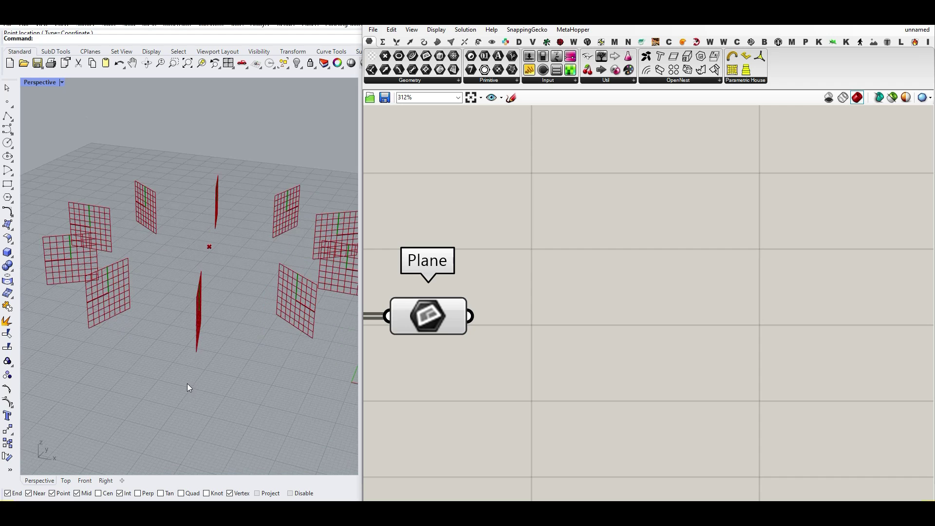
pyautogui.scroll(-3, 203, 350)
pyautogui.scroll(3, 204, 335)
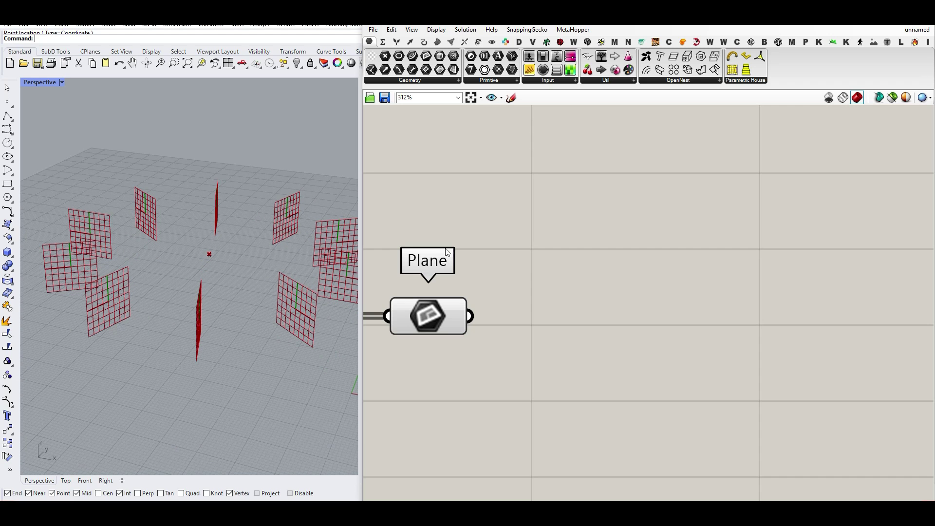
pyautogui.click(436, 41)
pyautogui.click(492, 80)
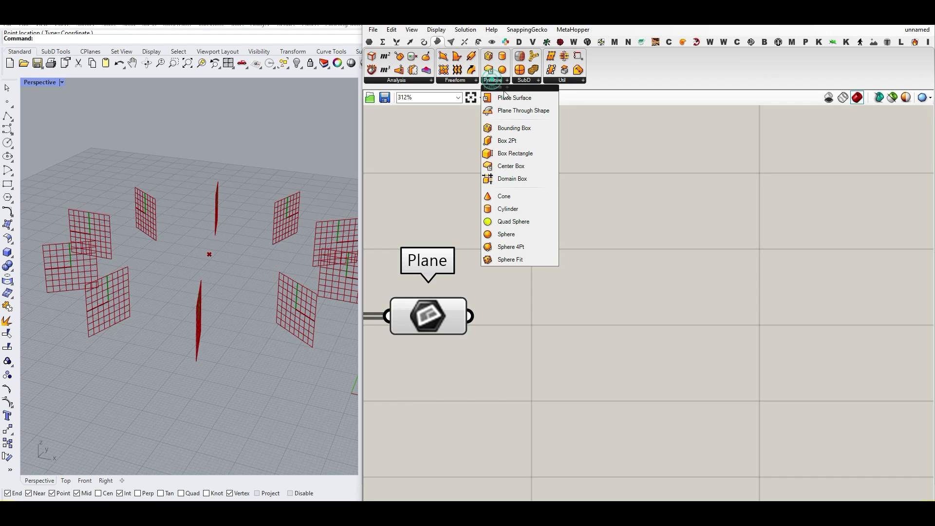
pyautogui.click(511, 97)
pyautogui.click(582, 357)
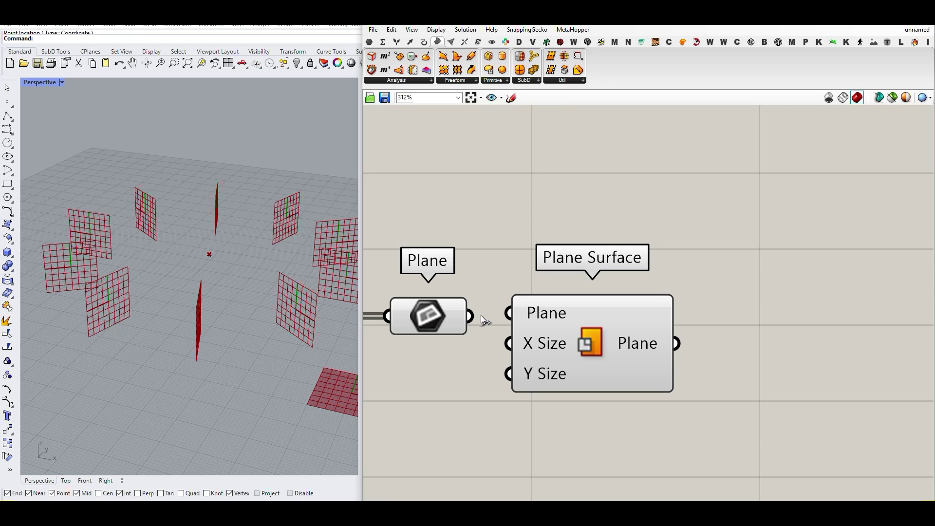
# - Connect the Plane parameter to Plane Surface's Plane input, and move Plane Surface farther away to leave room between them
pyautogui.moveTo(535, 315)
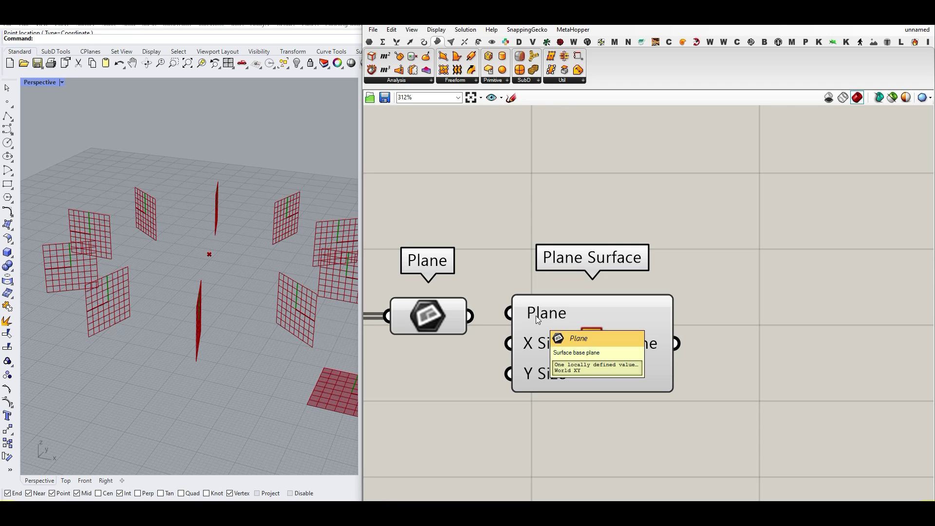
pyautogui.moveTo(534, 317); pyautogui.dragTo(468, 317)
pyautogui.moveTo(572, 342); pyautogui.dragTo(717, 350)
pyautogui.click(639, 264)
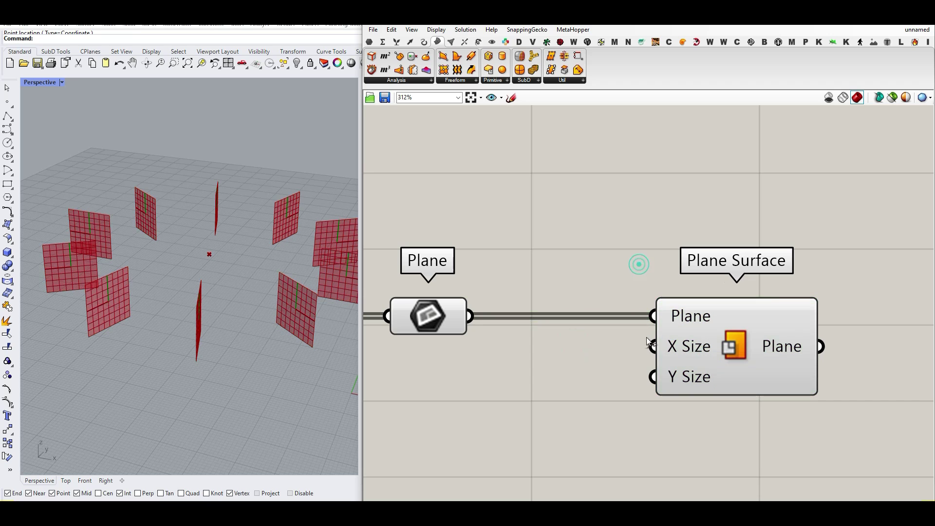
pyautogui.moveTo(669, 340)
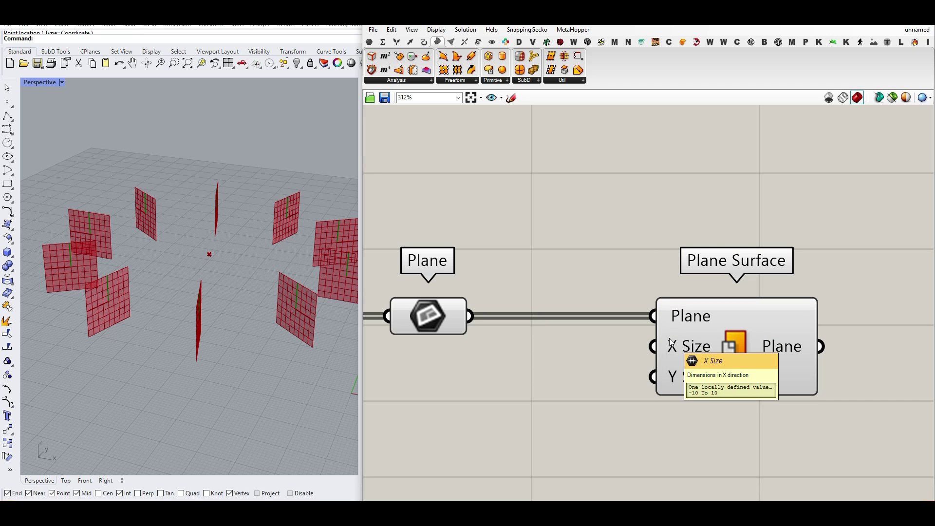
pyautogui.moveTo(671, 340); pyautogui.dragTo(599, 318, button='right')
pyautogui.moveTo(599, 318)
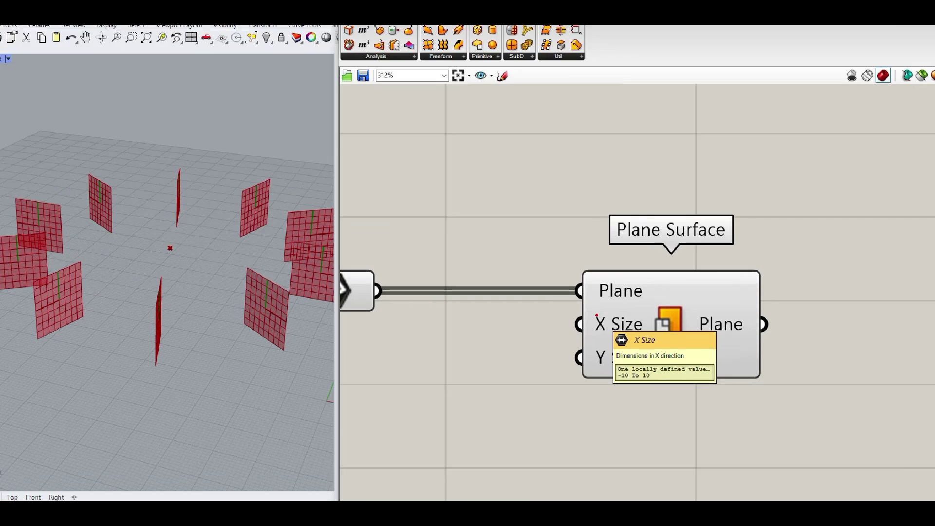
pyautogui.moveTo(635, 334)
pyautogui.mouseDown()
pyautogui.moveTo(595, 343)
pyautogui.moveTo(639, 334)
pyautogui.mouseUp()
pyautogui.moveTo(661, 429); pyautogui.dragTo(695, 465)
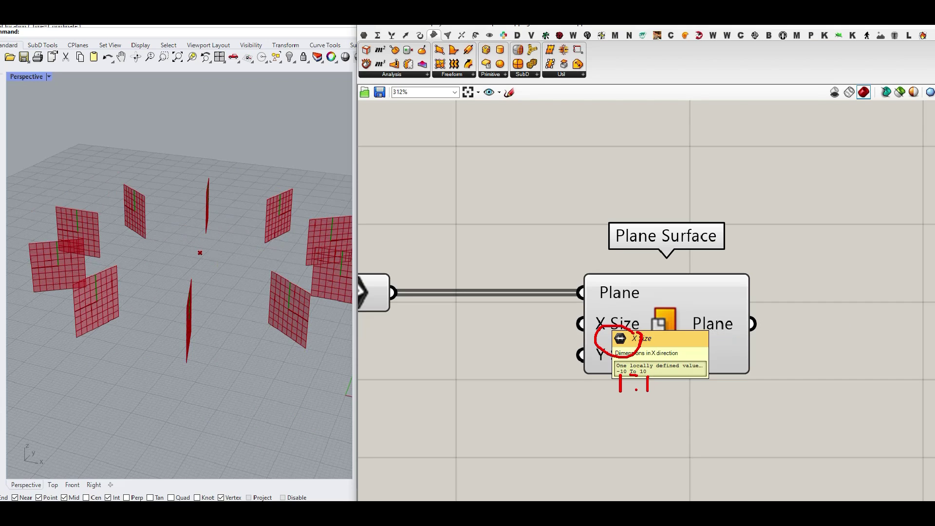
# - Create a number slider with the value 12.55 for Plane Surface's X Size, and connect a copy of it to Y Size
pyautogui.doubleClick(443, 375)
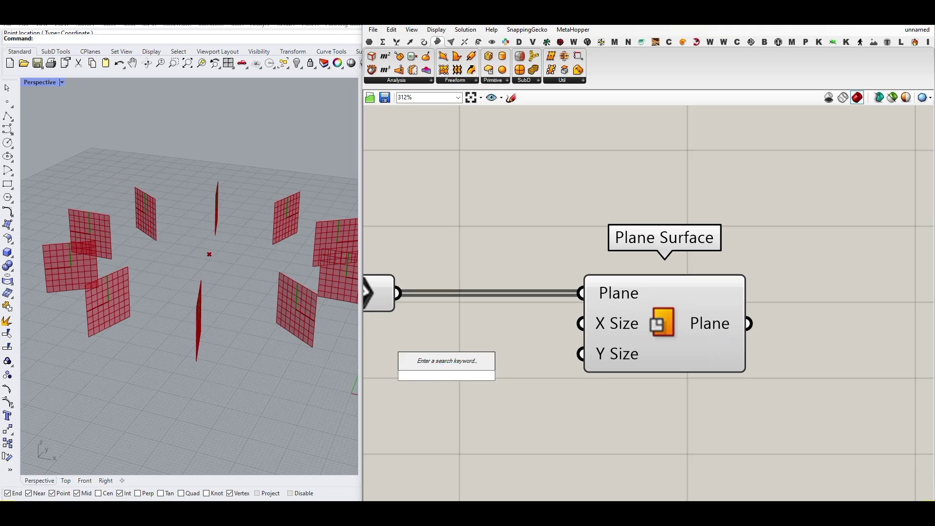
pyautogui.write('12.5')
pyautogui.press('Return')
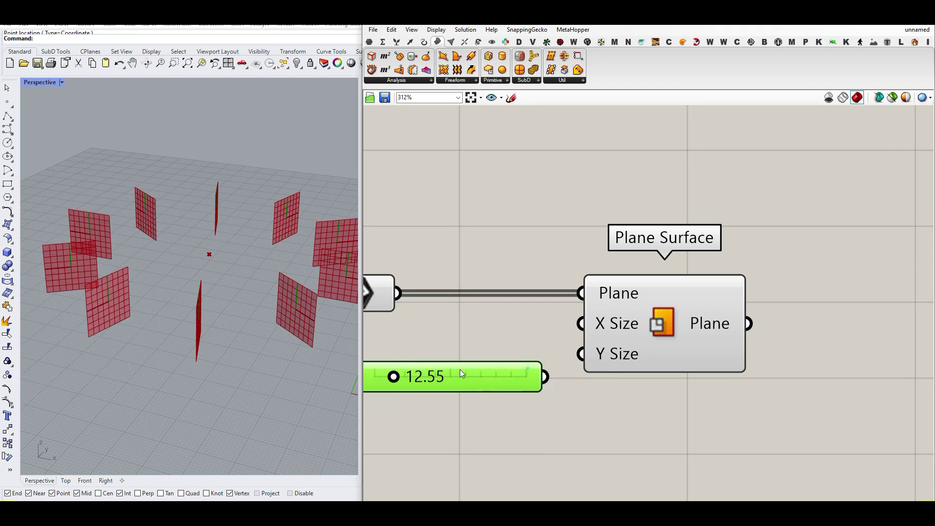
pyautogui.moveTo(522, 376); pyautogui.dragTo(579, 324)
pyautogui.keyDown('alt'); pyautogui.moveTo(473, 385); pyautogui.dragTo(581, 354); pyautogui.keyUp('alt')
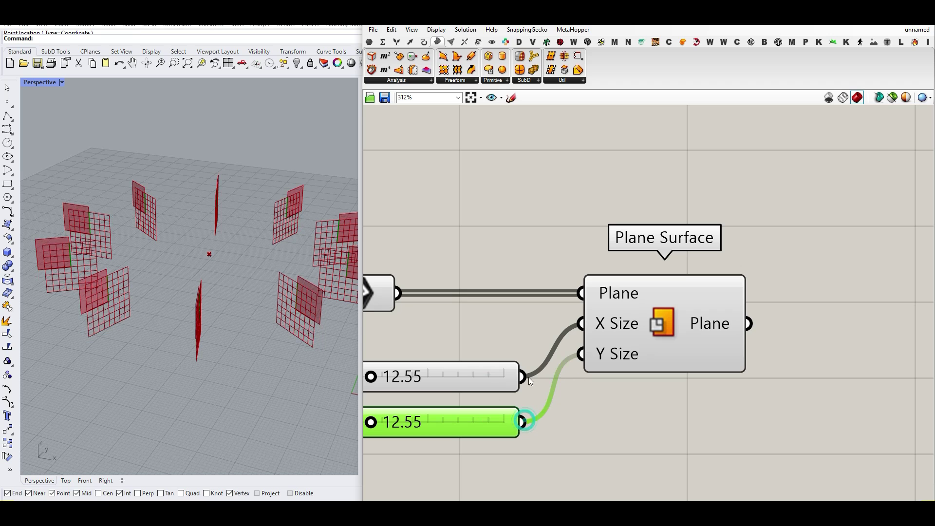
# - Examine the domain that Plane Surface's X Size input inherits from its slider and how it offsets the surfaces from their planes
pyautogui.moveTo(626, 325)
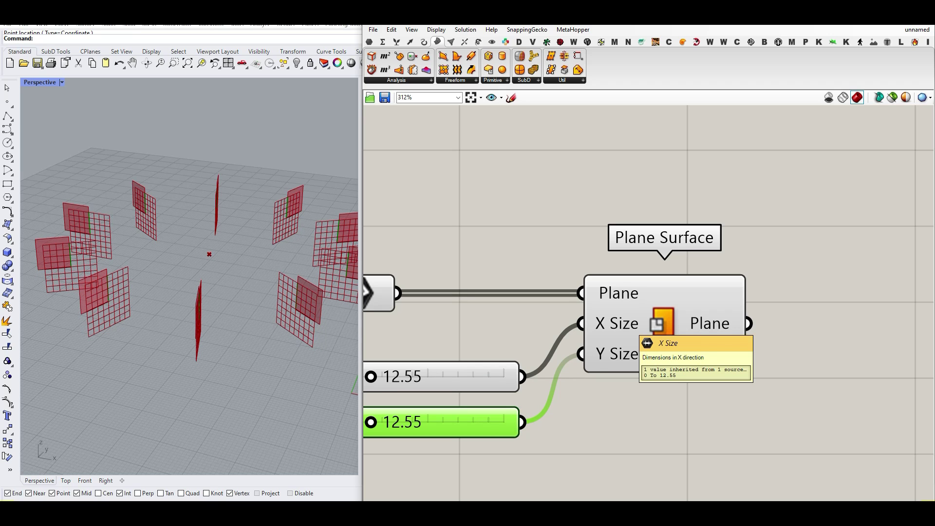
pyautogui.scroll(-3, 626, 325)
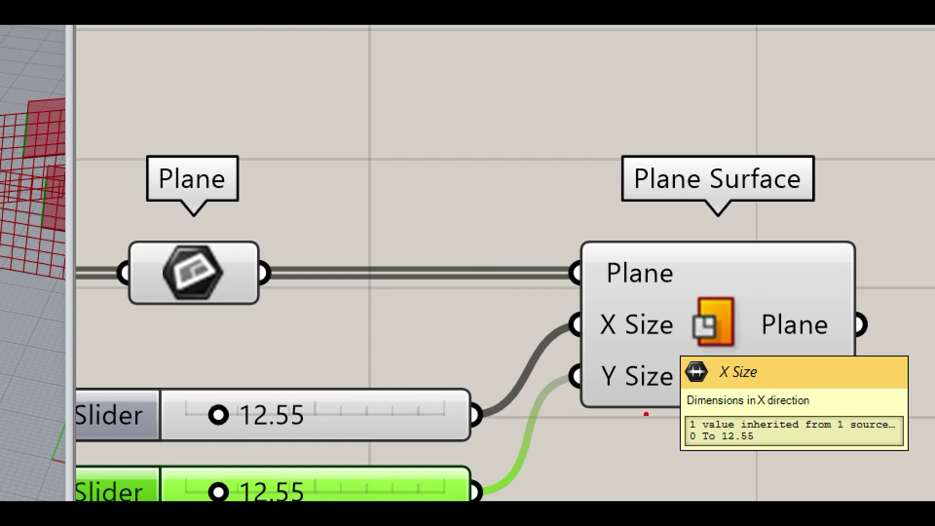
pyautogui.moveTo(686, 423)
pyautogui.mouseDown()
pyautogui.moveTo(691, 446)
pyautogui.moveTo(703, 426)
pyautogui.mouseUp()
pyautogui.moveTo(378, 436)
pyautogui.mouseDown()
pyautogui.moveTo(674, 466)
pyautogui.moveTo(736, 443)
pyautogui.moveTo(729, 474)
pyautogui.mouseUp()
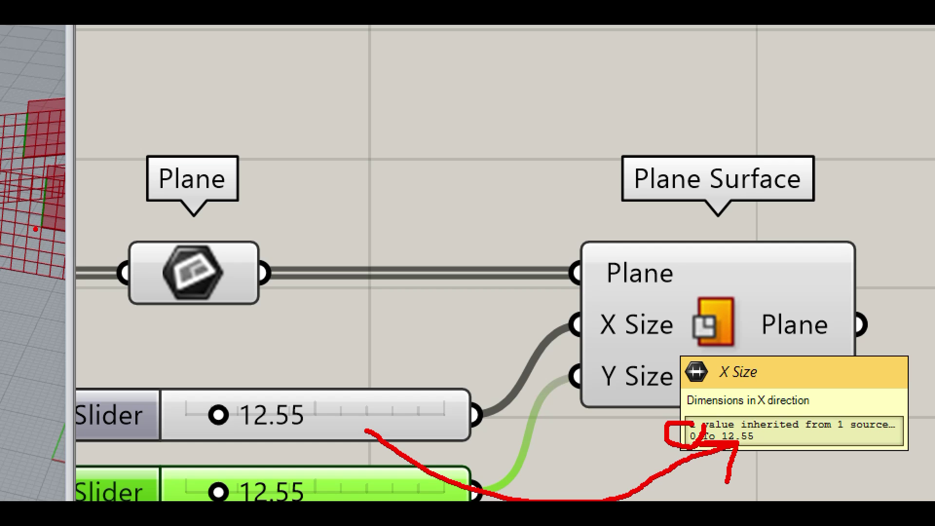
pyautogui.moveTo(32, 222)
pyautogui.mouseDown()
pyautogui.moveTo(42, 237)
pyautogui.moveTo(36, 280)
pyautogui.mouseUp()
pyautogui.moveTo(32, 295); pyautogui.dragTo(47, 309)
pyautogui.moveTo(36, 224); pyautogui.dragTo(181, 242)
pyautogui.moveTo(185, 222); pyautogui.dragTo(174, 268)
pyautogui.moveTo(166, 291); pyautogui.dragTo(160, 317)
pyautogui.moveTo(179, 293); pyautogui.dragTo(202, 320)
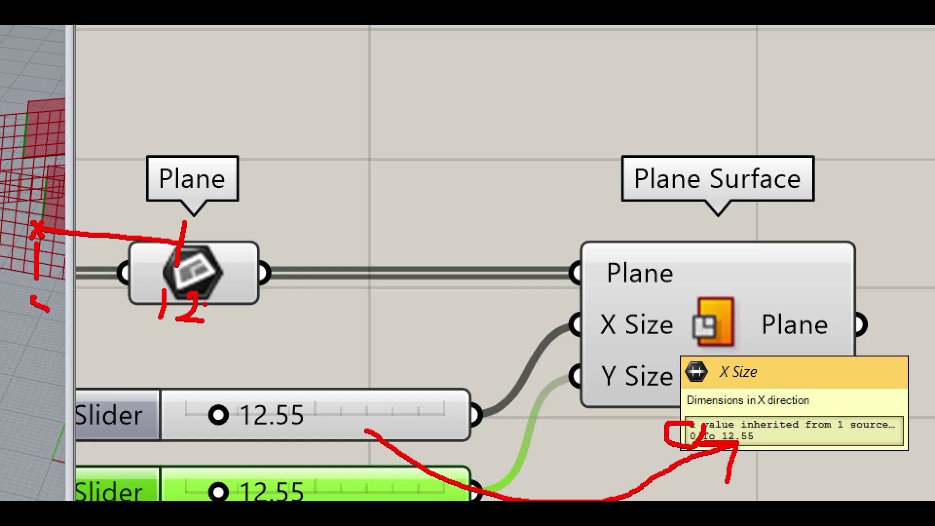
pyautogui.moveTo(48, 297)
pyautogui.mouseDown()
pyautogui.moveTo(20, 302)
pyautogui.moveTo(34, 314)
pyautogui.moveTo(45, 298)
pyautogui.mouseUp()
pyautogui.press('Escape')
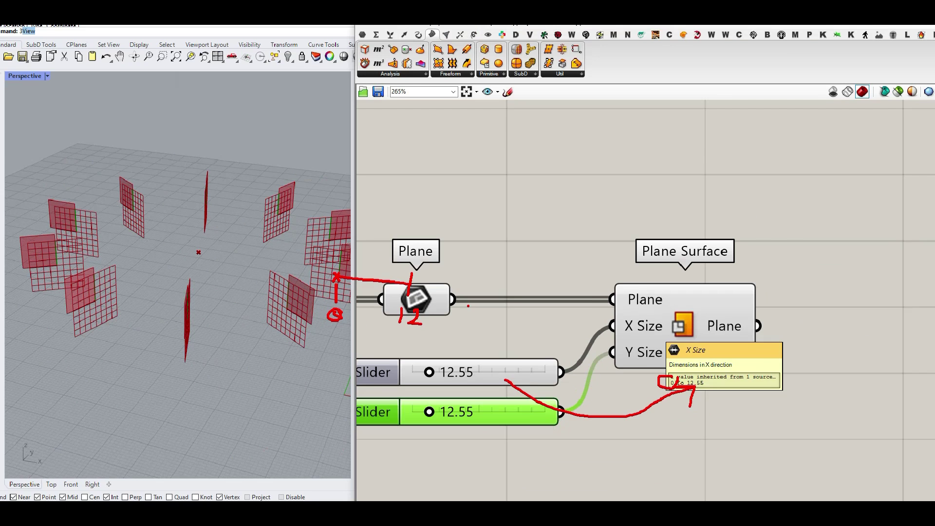
# - Set the X Size slider to 21.98 and the Y Size slider to 34.05
pyautogui.click(355, 188)
pyautogui.moveTo(434, 371); pyautogui.dragTo(446, 371)
pyautogui.moveTo(436, 410); pyautogui.dragTo(462, 409)
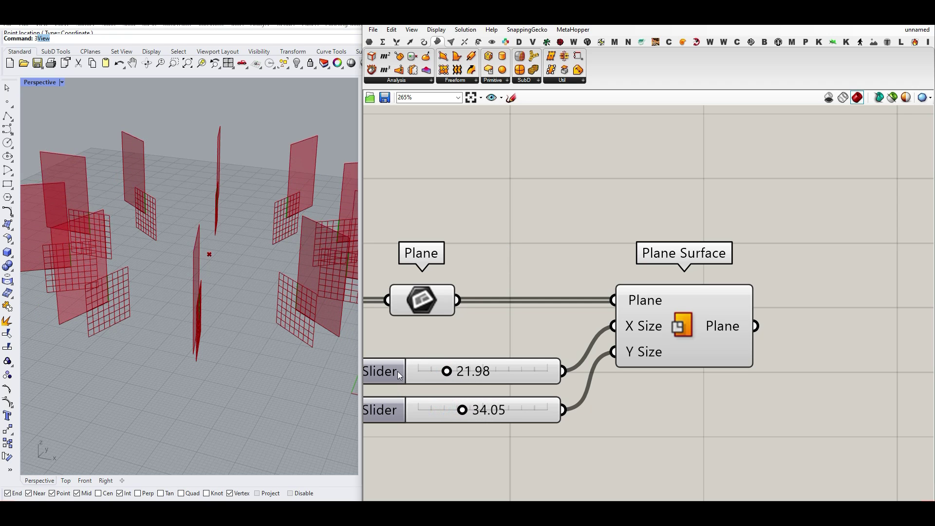
# - Turn off the preview of the Plane parameter so only the surfaces are displayed
pyautogui.scroll(-6, 185, 229)
pyautogui.moveTo(192, 271); pyautogui.dragTo(347, 268, button='right')
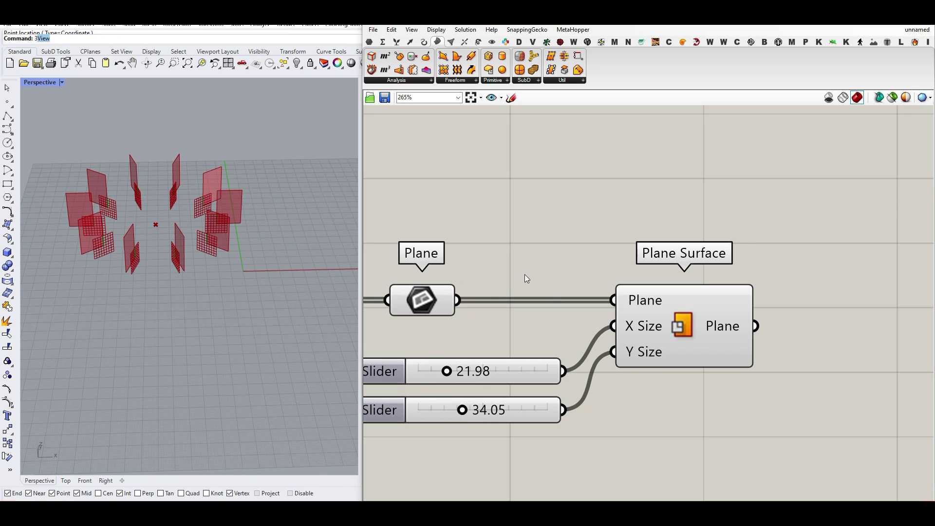
pyautogui.rightClick(437, 295)
pyautogui.click(451, 313)
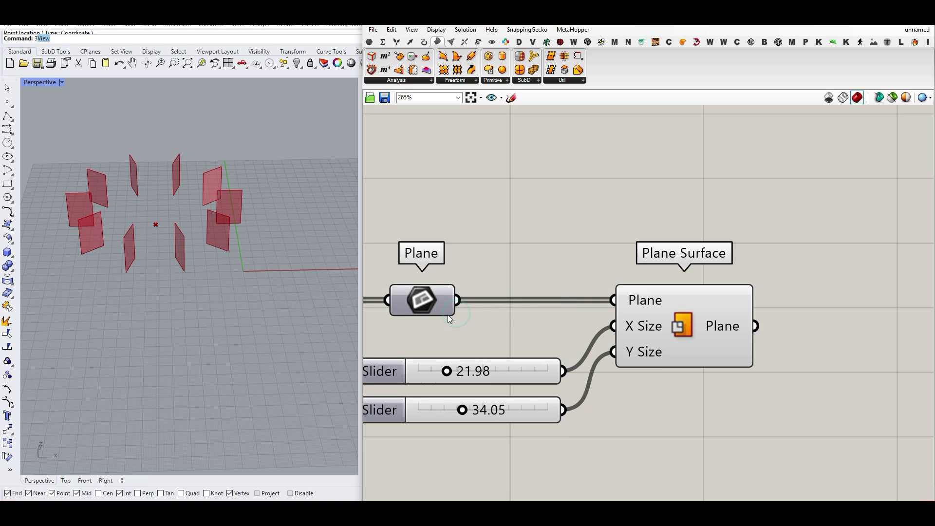
# - Move Plane Surface farther from its inputs and shift the Y Size slider away from the X Size slider
pyautogui.scroll(-3, 508, 303)
pyautogui.click(699, 316)
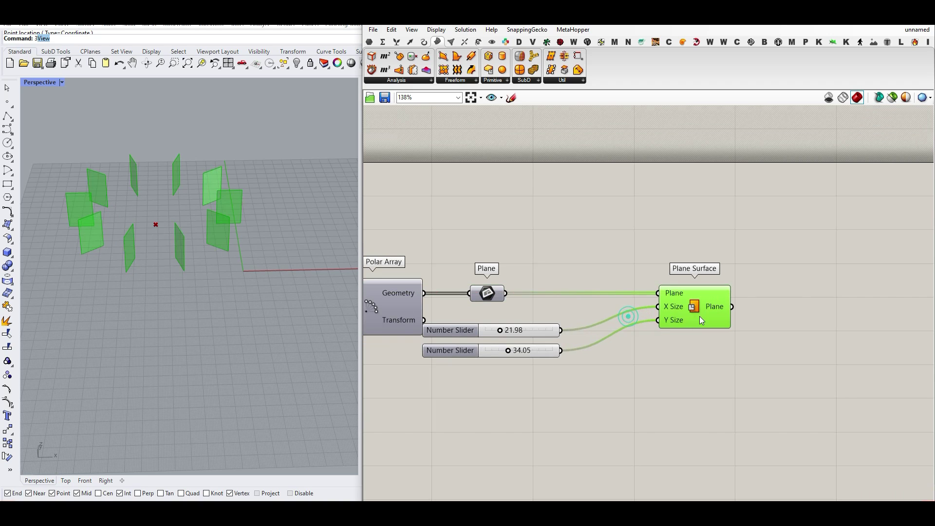
pyautogui.scroll(2, 564, 355)
pyautogui.moveTo(538, 350); pyautogui.dragTo(583, 360)
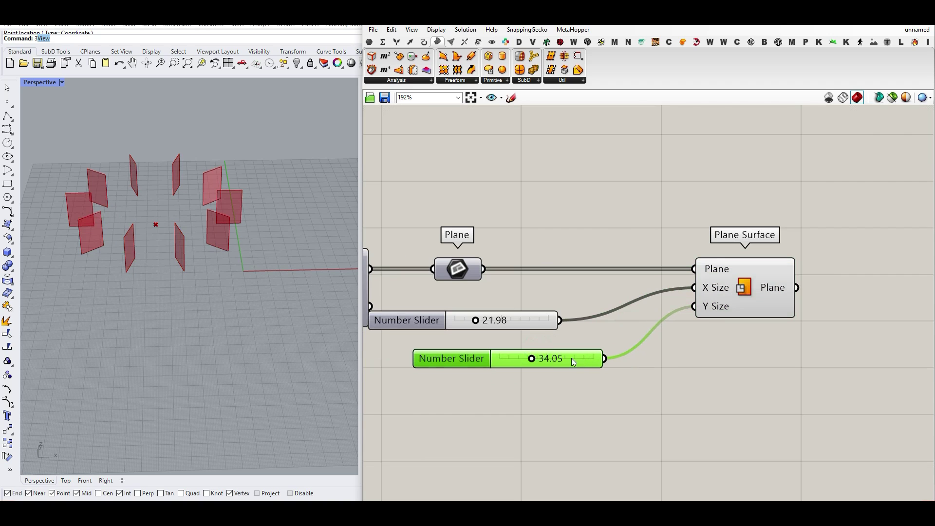
pyautogui.scroll(4, 183, 245)
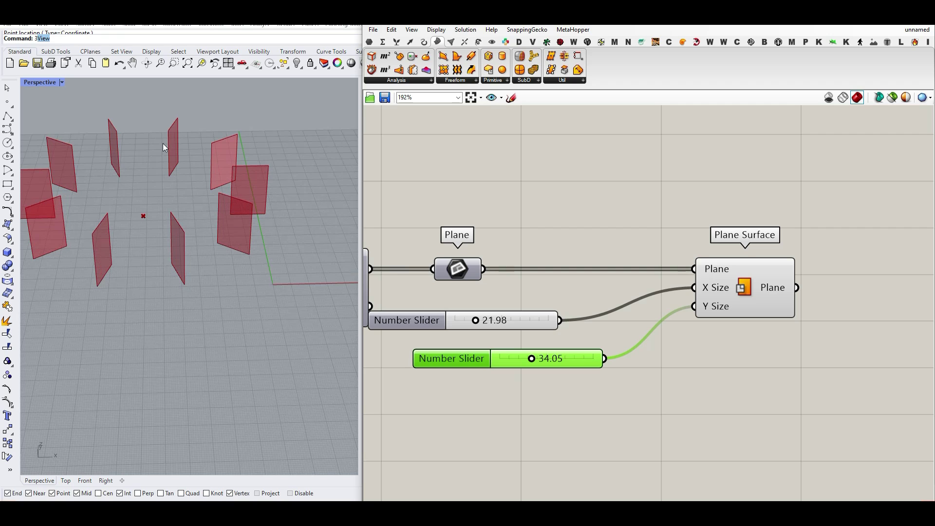
pyautogui.click(593, 396)
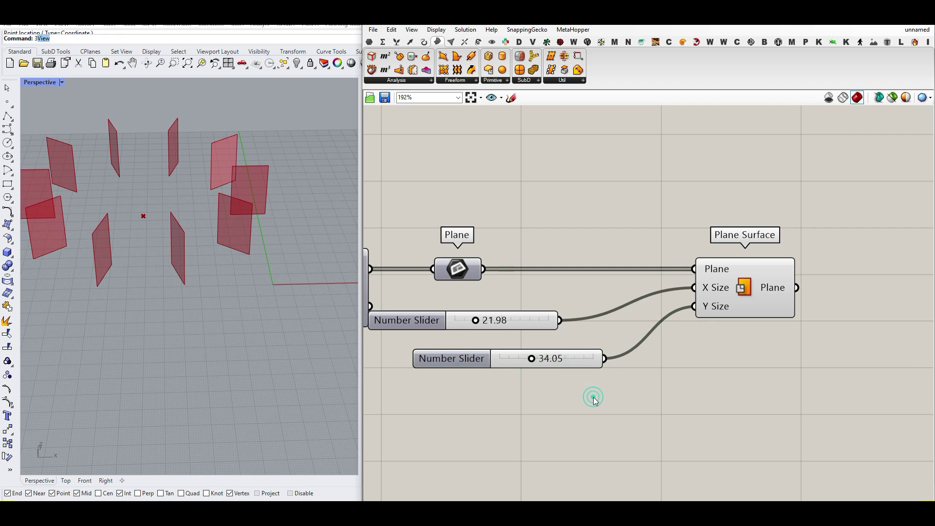
# - Place a Series component below the Y Size slider
pyautogui.click(384, 42)
pyautogui.click(395, 42)
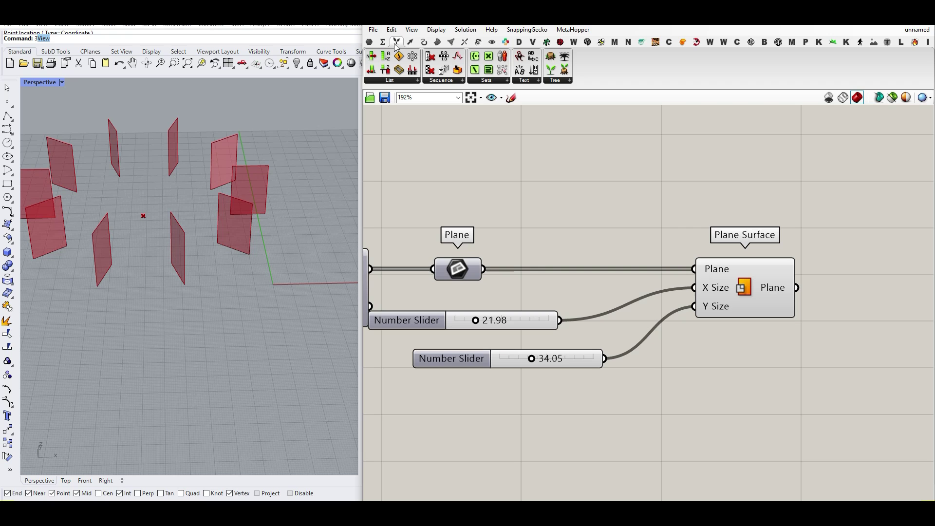
pyautogui.click(440, 79)
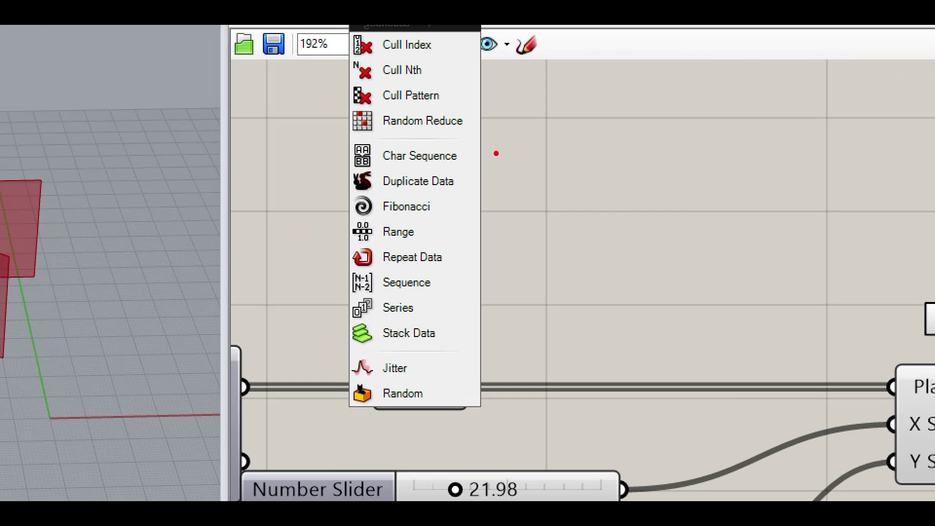
pyautogui.keyDown('ctrl'); pyautogui.moveTo(335, 290); pyautogui.dragTo(454, 323); pyautogui.keyUp('ctrl')
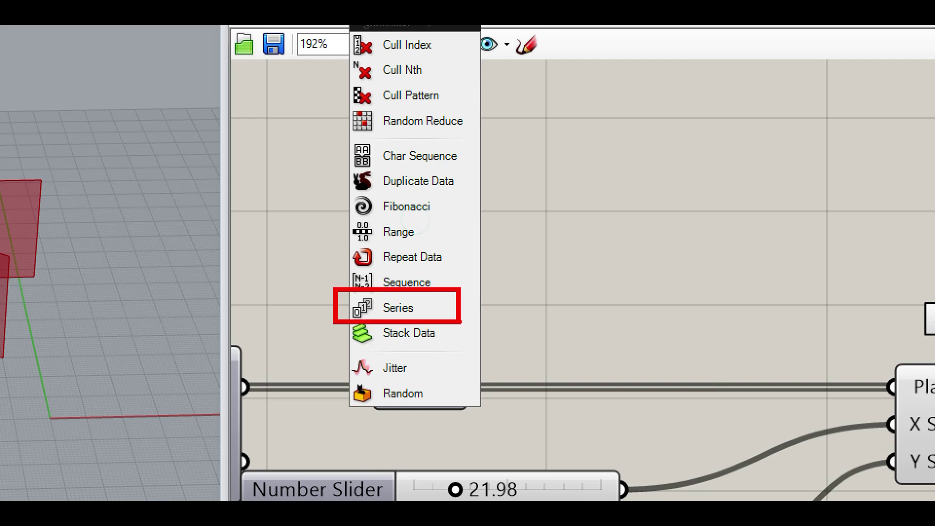
pyautogui.press('Escape')
pyautogui.click(443, 70)
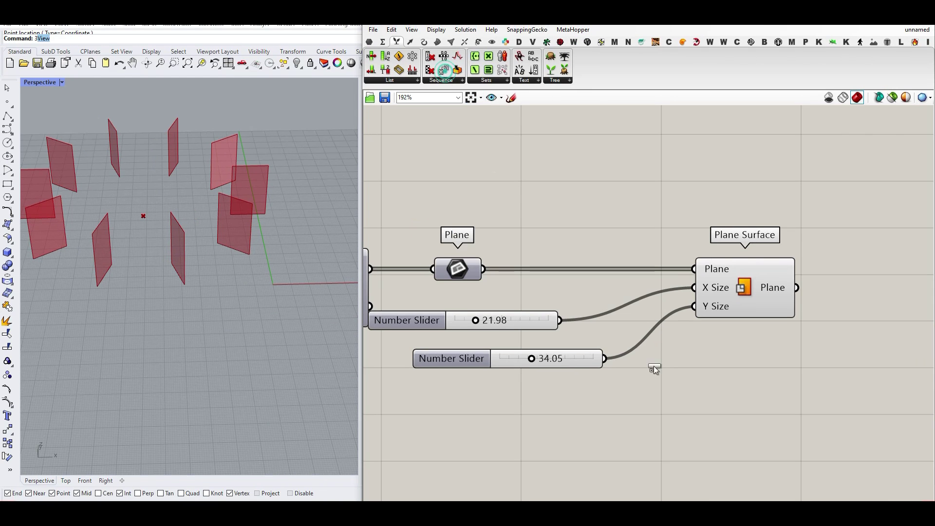
pyautogui.click(611, 416)
# - Connect Series to Plane Surface's Y Size input in place of the 34.05 slider, and connect that slider to Series' Start input
pyautogui.moveTo(611, 417); pyautogui.dragTo(648, 331, button='right')
pyautogui.scroll(2, 650, 334)
pyautogui.moveTo(701, 333); pyautogui.dragTo(741, 179)
pyautogui.moveTo(635, 315); pyautogui.dragTo(724, 279, button='right')
pyautogui.moveTo(699, 229); pyautogui.dragTo(587, 279)
pyautogui.click(628, 274)
pyautogui.moveTo(645, 273); pyautogui.dragTo(680, 275)
# - Rename the slider feeding Series' Start input as Start Height and set it to 33.74
pyautogui.rightClick(451, 279)
pyautogui.click(509, 281)
pyautogui.write('Start Height')
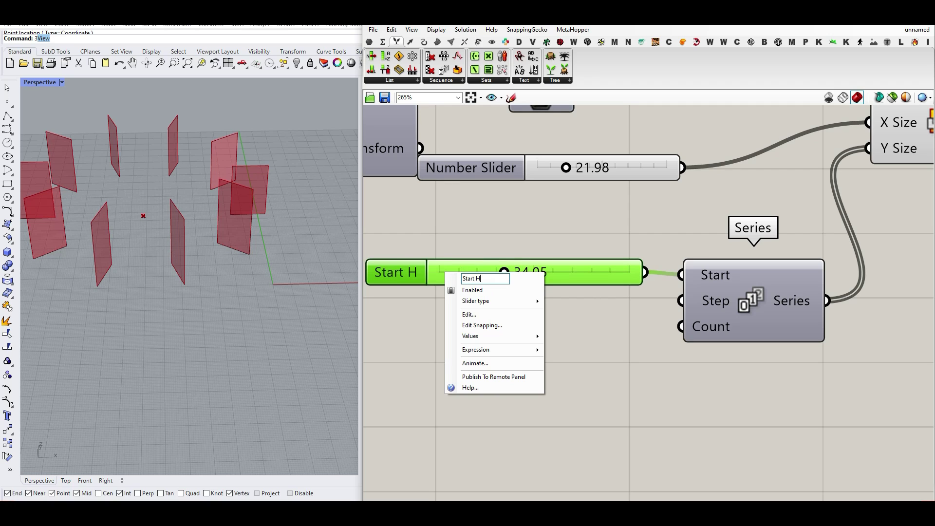
pyautogui.click(539, 248)
pyautogui.moveTo(524, 271); pyautogui.dragTo(663, 294)
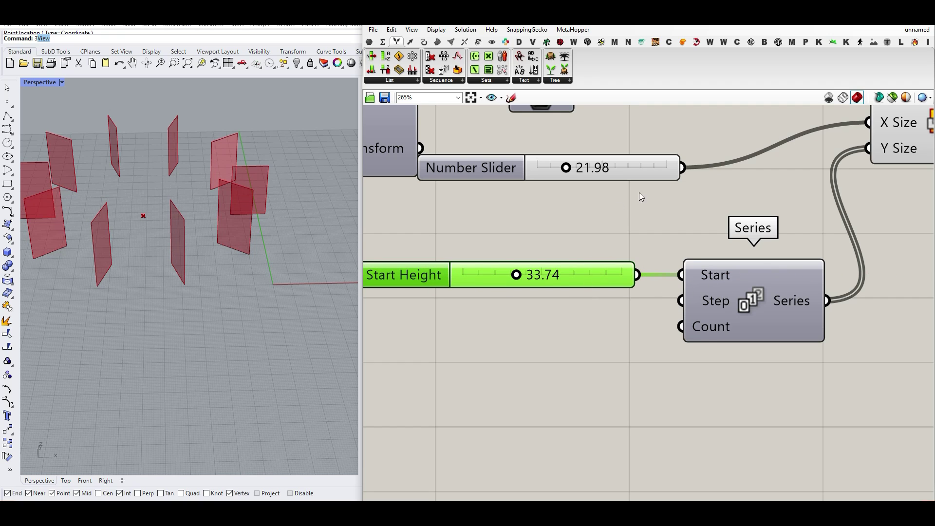
# - Duplicate the Start Height slider below the original and connect the copy to Series' Step input
pyautogui.scroll(-2, 640, 197)
pyautogui.click(629, 214)
pyautogui.click(534, 306)
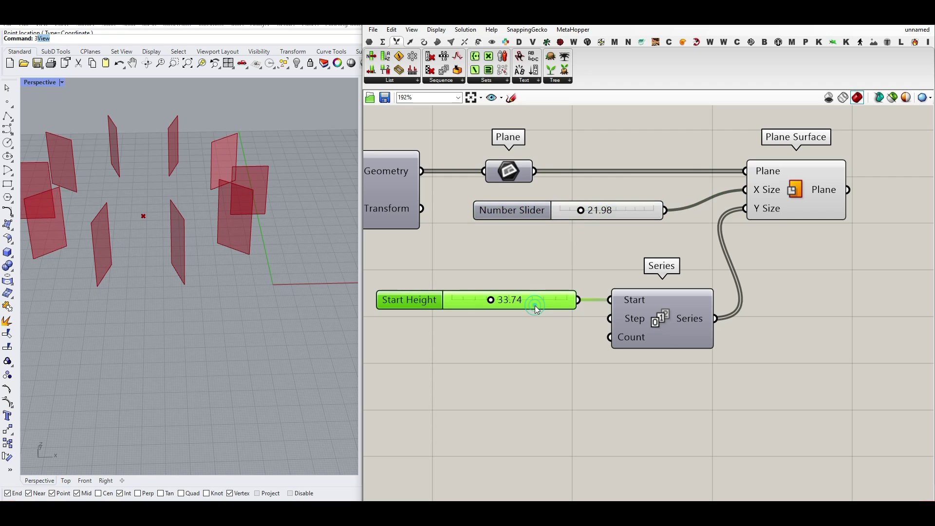
pyautogui.keyDown('alt'); pyautogui.moveTo(539, 312); pyautogui.dragTo(611, 320); pyautogui.keyUp('alt')
# - Rename the slider feeding Series' Step input as Step Increasing Height
pyautogui.rightClick(445, 329)
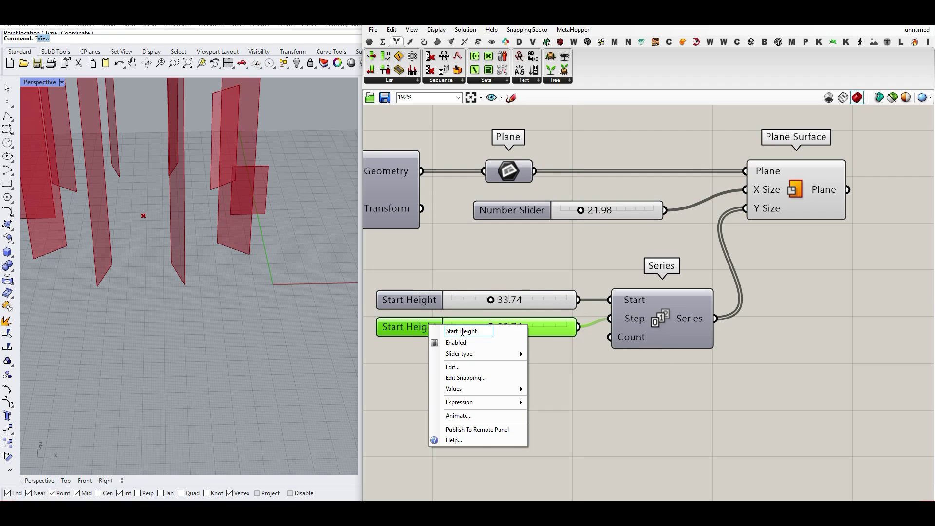
pyautogui.hotkey('ctrl', 'a')
pyautogui.write('St')
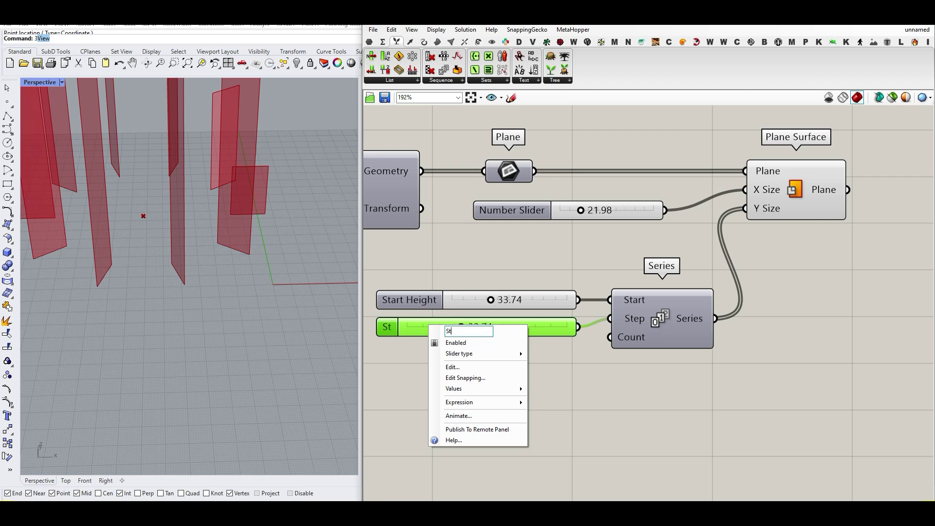
pyautogui.write('ep Incr')
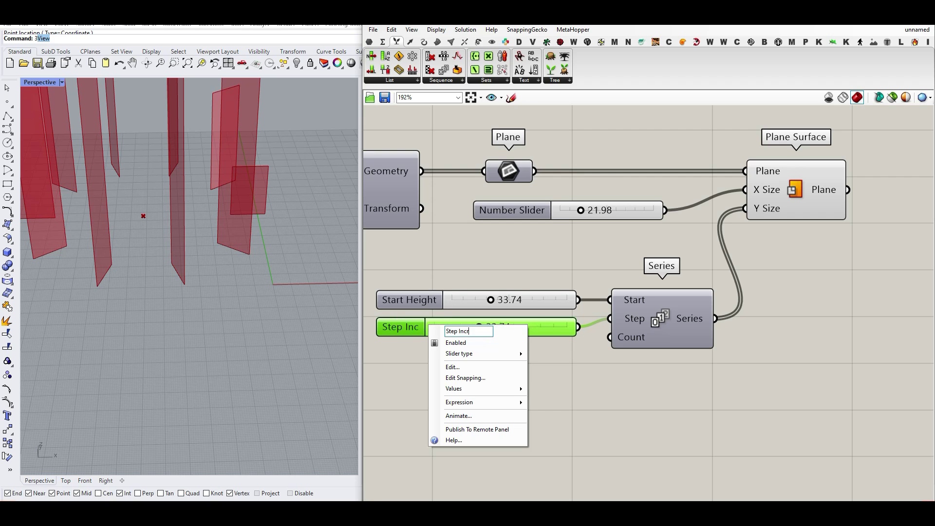
pyautogui.write('easing Height')
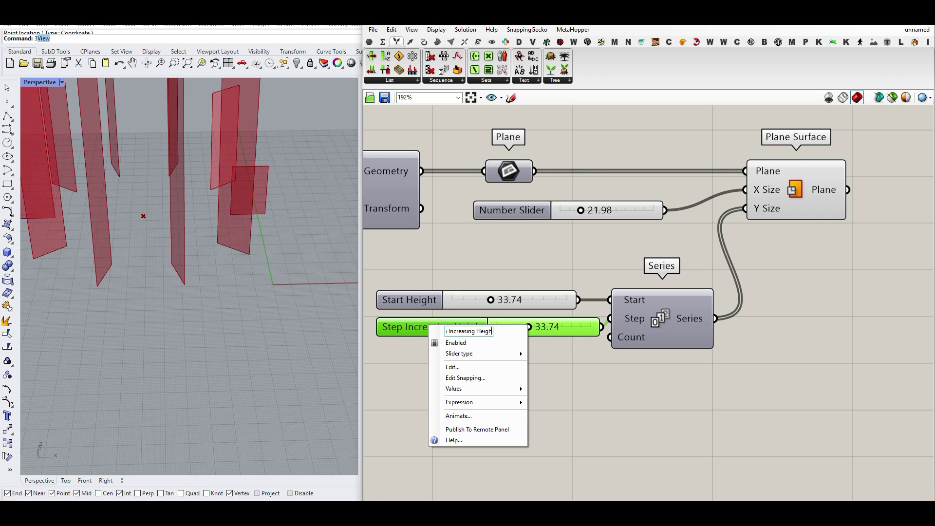
pyautogui.click(609, 349)
# - Give the Step Increasing Height slider a maximum of 20 and set its value to 6.18
pyautogui.moveTo(570, 326); pyautogui.dragTo(483, 321)
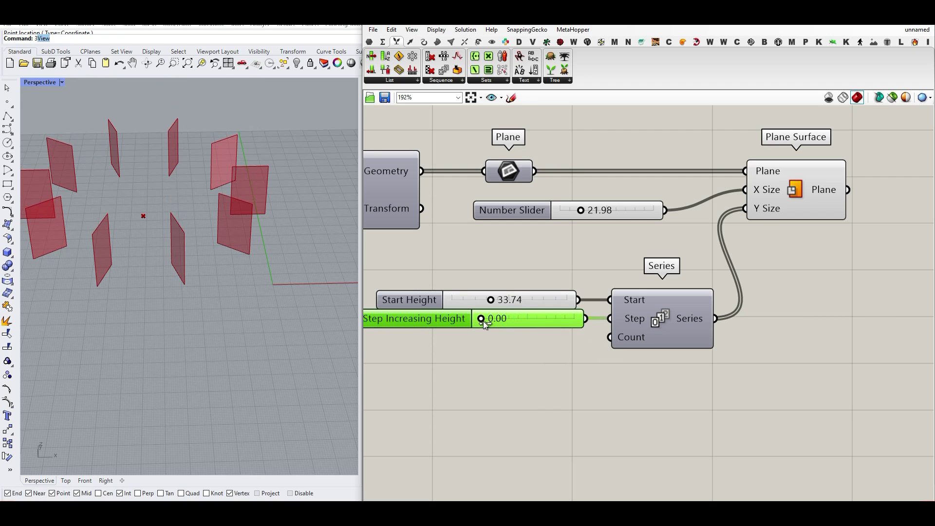
pyautogui.doubleClick(426, 321)
pyautogui.doubleClick(438, 346)
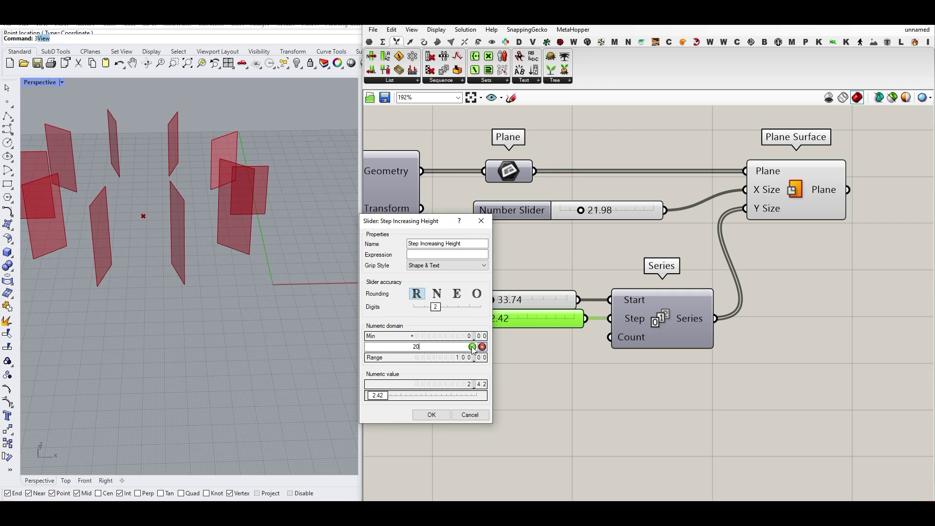
pyautogui.click(425, 413)
pyautogui.moveTo(489, 322); pyautogui.dragTo(512, 321)
pyautogui.scroll(-6, 183, 337)
pyautogui.moveTo(183, 336); pyautogui.dragTo(172, 318, button='right')
pyautogui.scroll(6, 207, 274)
pyautogui.scroll(-2, 174, 323)
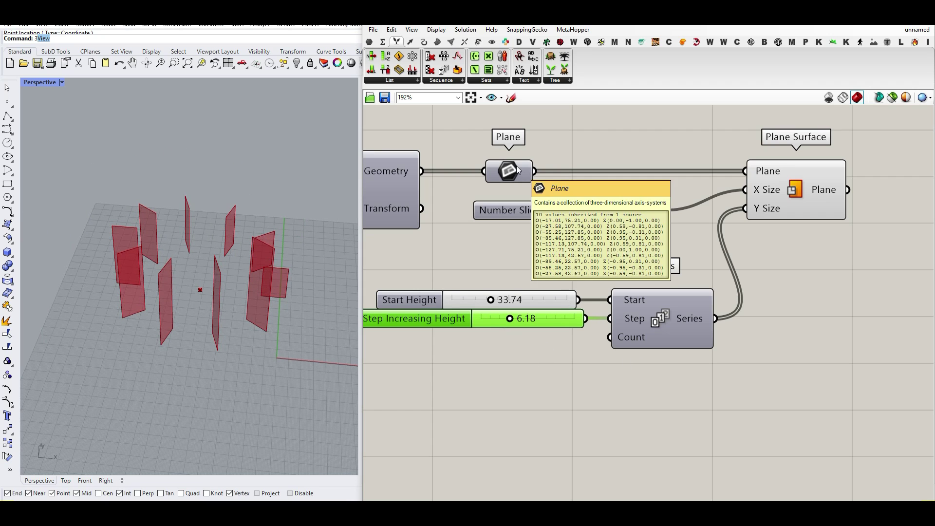
# - Add an integer slider ranging from 3 to 20 and connect it to Polar Array's Count input
pyautogui.scroll(-3, 491, 243)
pyautogui.moveTo(579, 260); pyautogui.dragTo(603, 246, button='right')
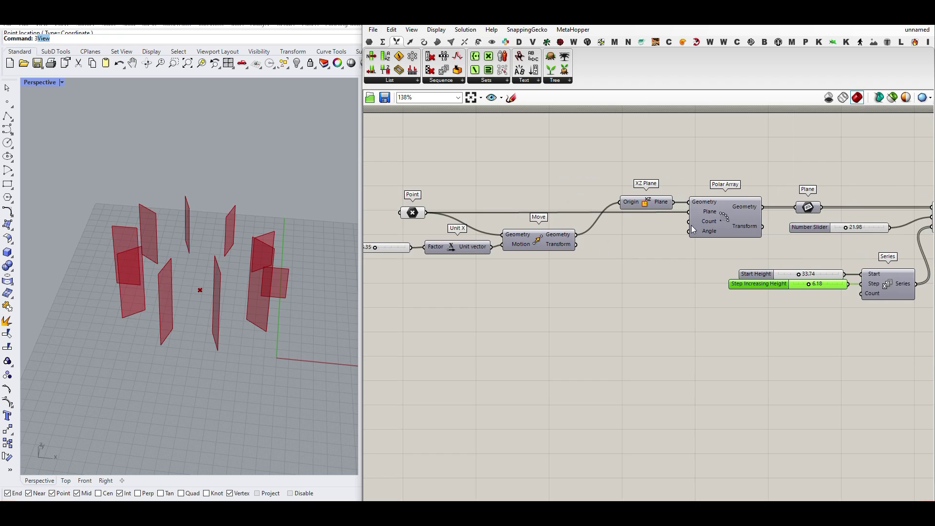
pyautogui.scroll(3, 692, 228)
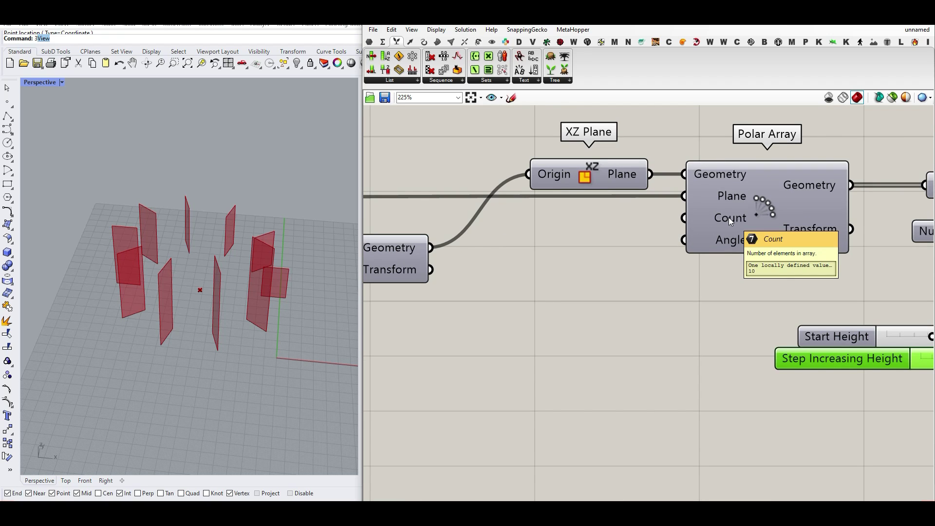
pyautogui.doubleClick(516, 299)
pyautogui.write('3.20')
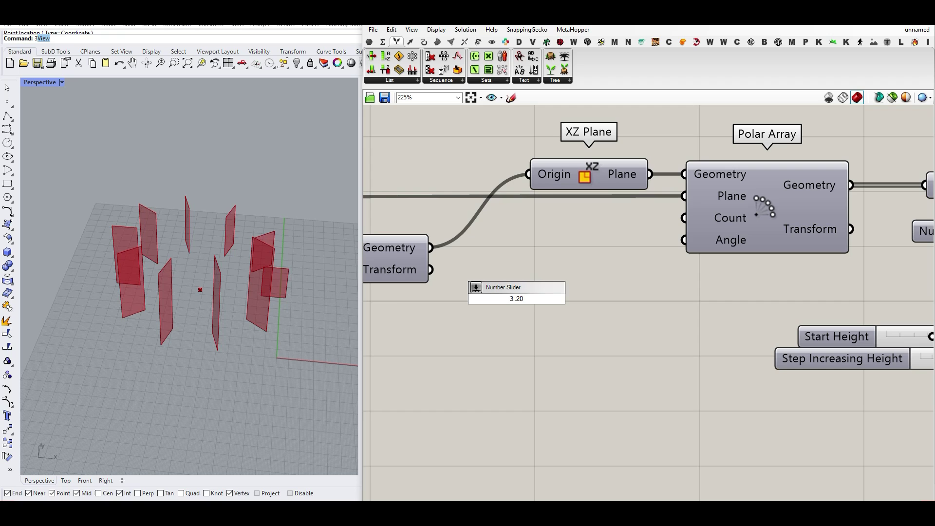
pyautogui.press('Return')
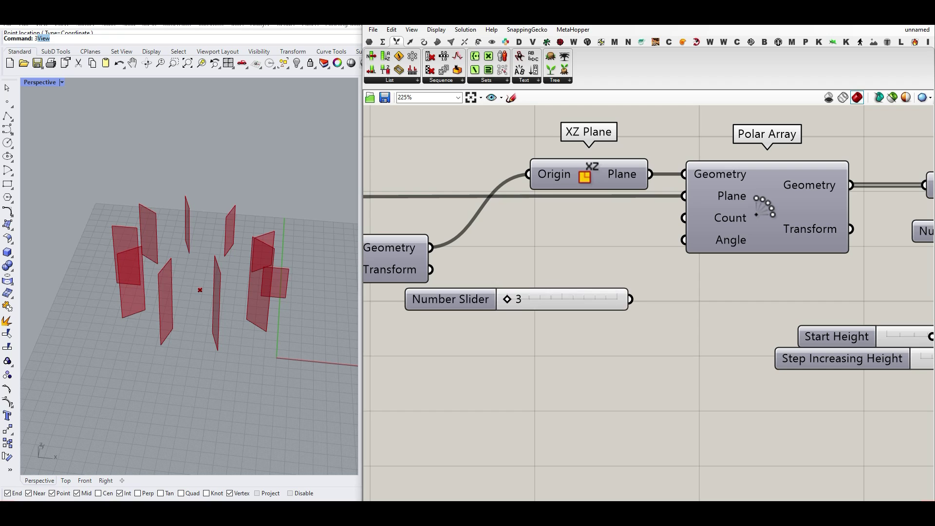
pyautogui.moveTo(631, 299); pyautogui.dragTo(682, 218)
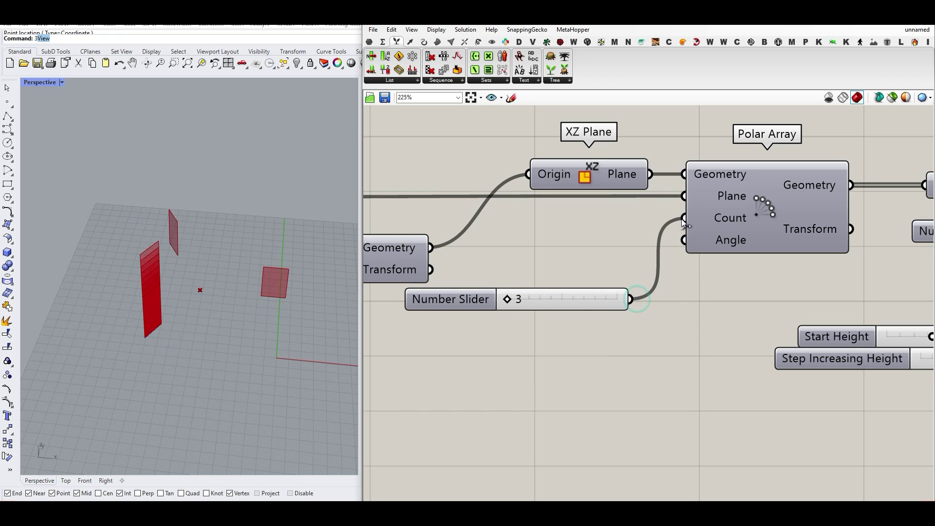
# - Rename the slider feeding Polar Array's Count input as Count and set it to 20
pyautogui.rightClick(469, 304)
pyautogui.moveTo(498, 312); pyautogui.dragTo(470, 312)
pyautogui.write('Count')
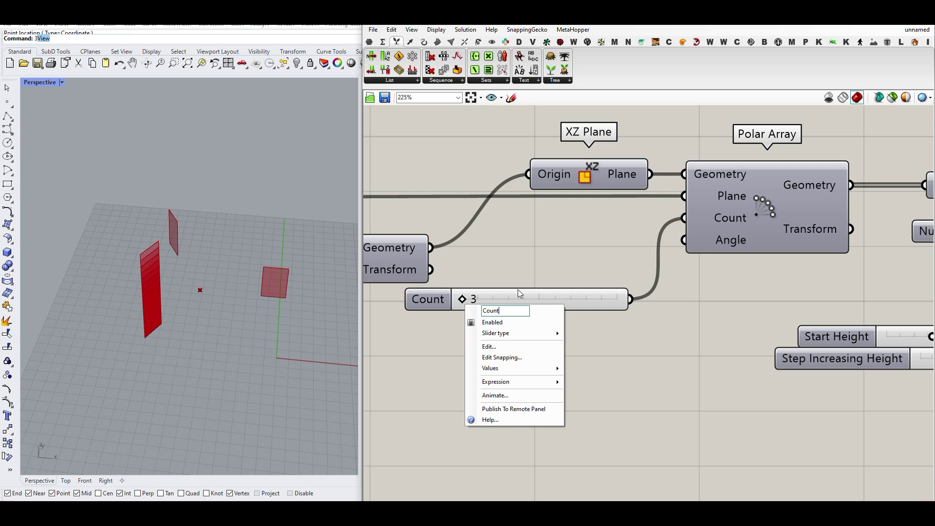
pyautogui.press('Return')
pyautogui.moveTo(462, 299); pyautogui.dragTo(620, 300)
pyautogui.moveTo(595, 302); pyautogui.dragTo(550, 292, button='right')
pyautogui.moveTo(549, 292); pyautogui.dragTo(536, 311)
# - Connect the Count slider to Series' Count input as well
pyautogui.scroll(-2, 644, 335)
pyautogui.moveTo(643, 334); pyautogui.dragTo(437, 320, button='right')
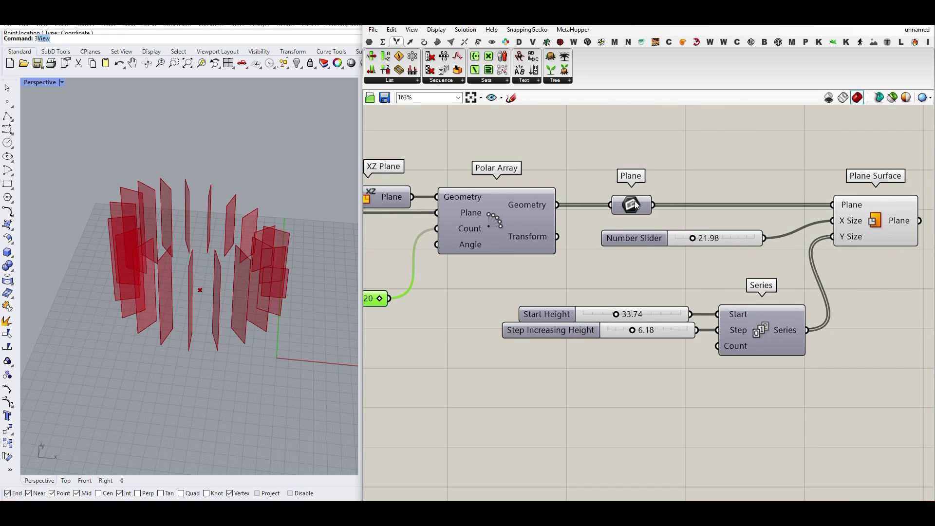
pyautogui.moveTo(389, 299); pyautogui.dragTo(717, 346)
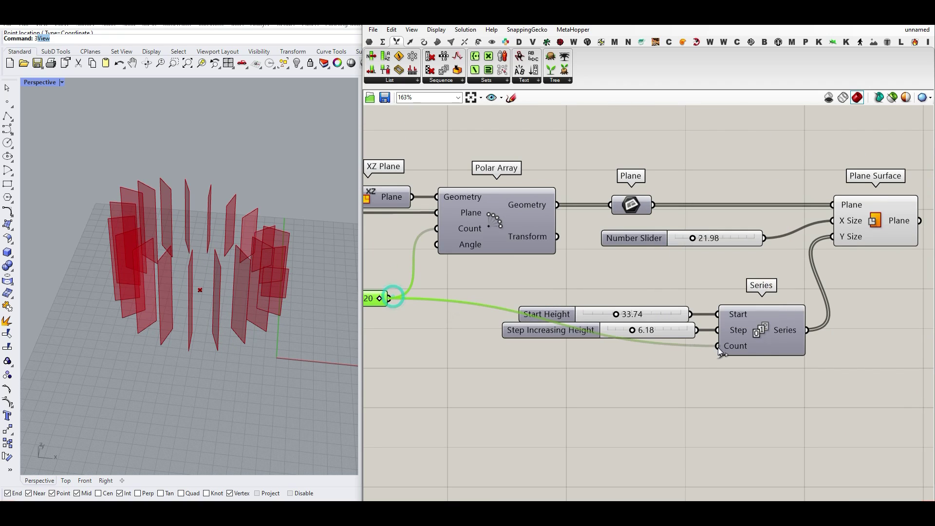
pyautogui.moveTo(270, 269); pyautogui.dragTo(84, 257, button='right')
# - Set Start Height to 38.23 and Step Increasing Height to 7.16, and give the step slider a minimum of -20
pyautogui.moveTo(639, 330); pyautogui.dragTo(621, 314)
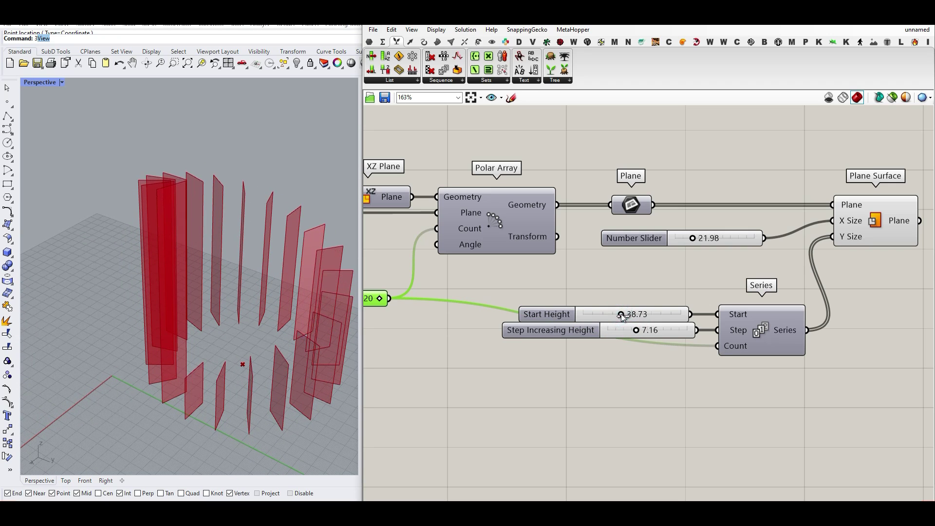
pyautogui.doubleClick(565, 336)
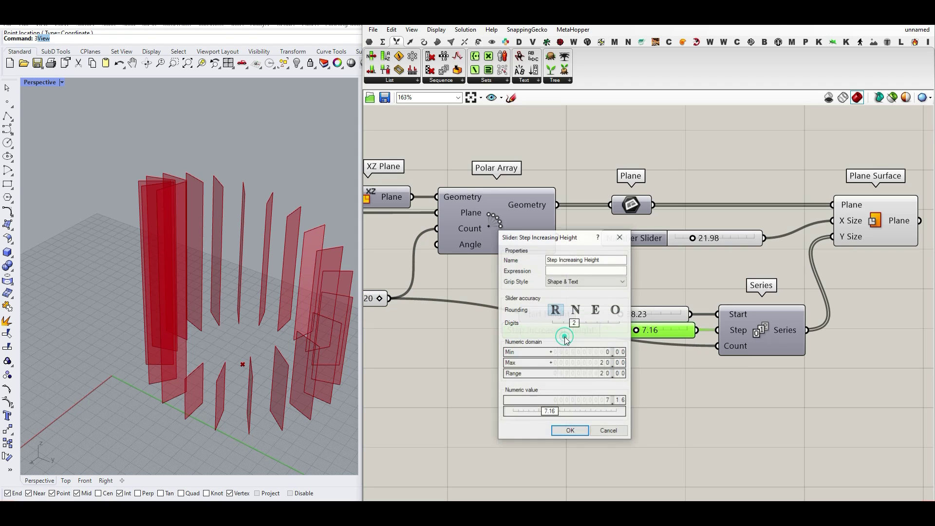
pyautogui.click(598, 359)
pyautogui.doubleClick(594, 353)
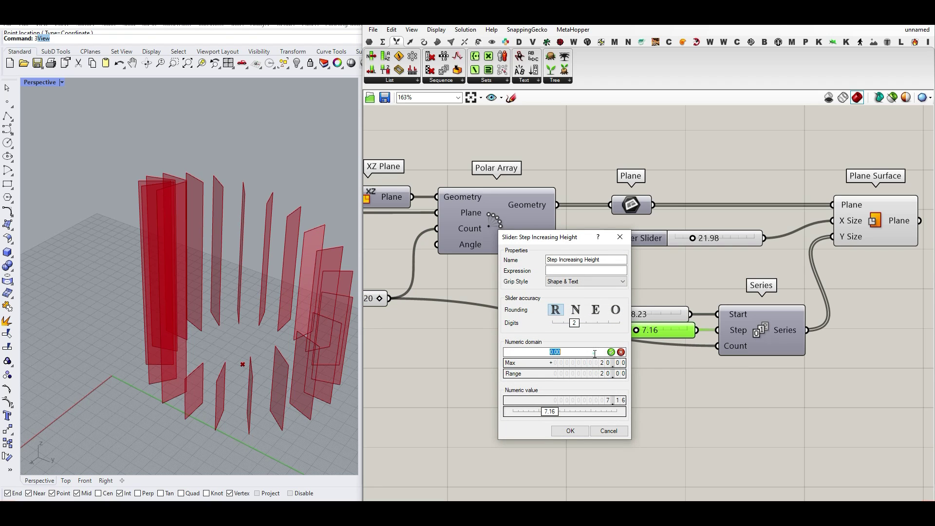
pyautogui.write('-20')
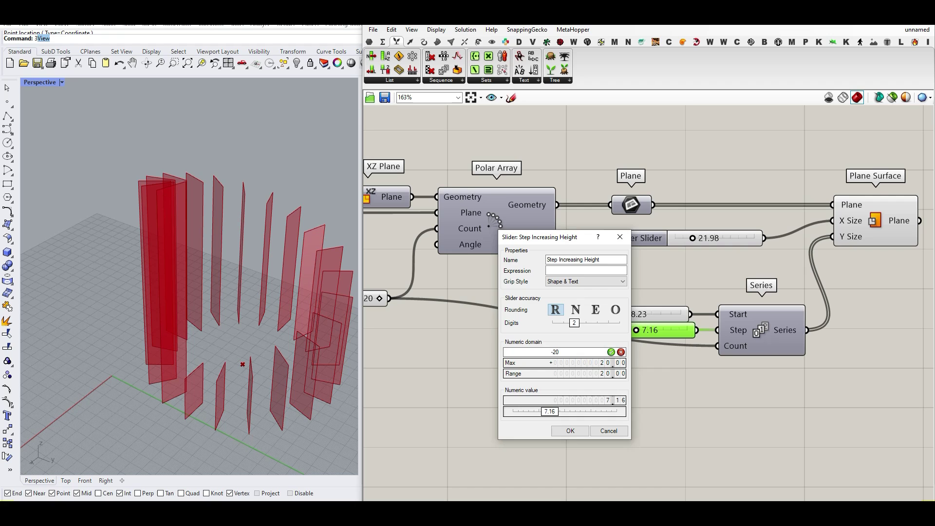
pyautogui.click(569, 431)
# - Raise the Start Height slider's maximum, and set Start Height to 176.03 and Step Increasing Height to -9.79
pyautogui.doubleClick(558, 314)
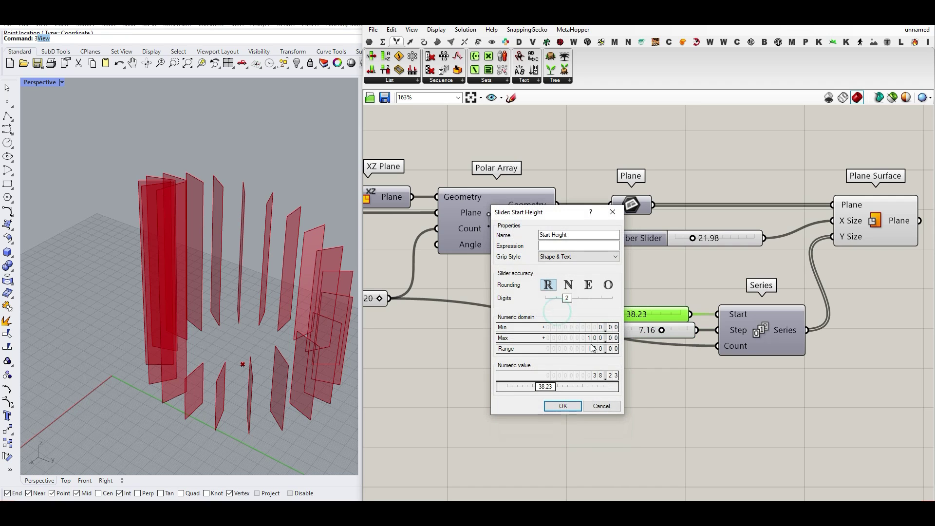
pyautogui.click(550, 408)
pyautogui.moveTo(595, 314); pyautogui.dragTo(627, 331)
pyautogui.moveTo(339, 336); pyautogui.dragTo(33, 329, button='right')
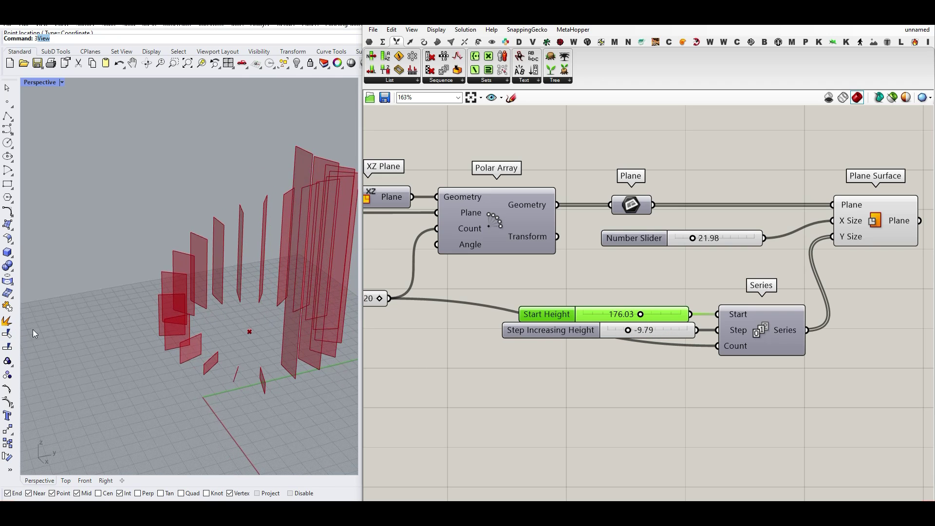
pyautogui.moveTo(91, 311); pyautogui.dragTo(159, 305, button='right')
pyautogui.scroll(-5, 159, 305)
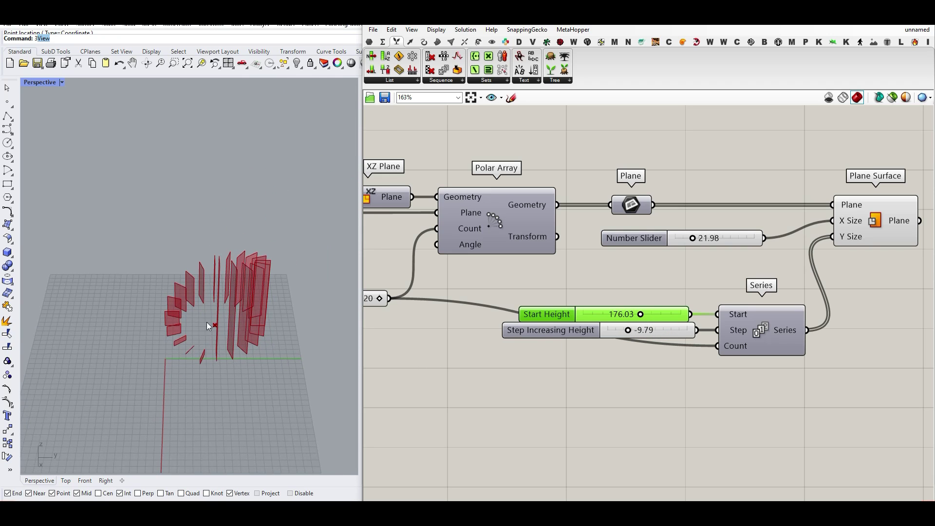
# - Set the Step Increasing Height slider's minimum back to 0
pyautogui.doubleClick(583, 330)
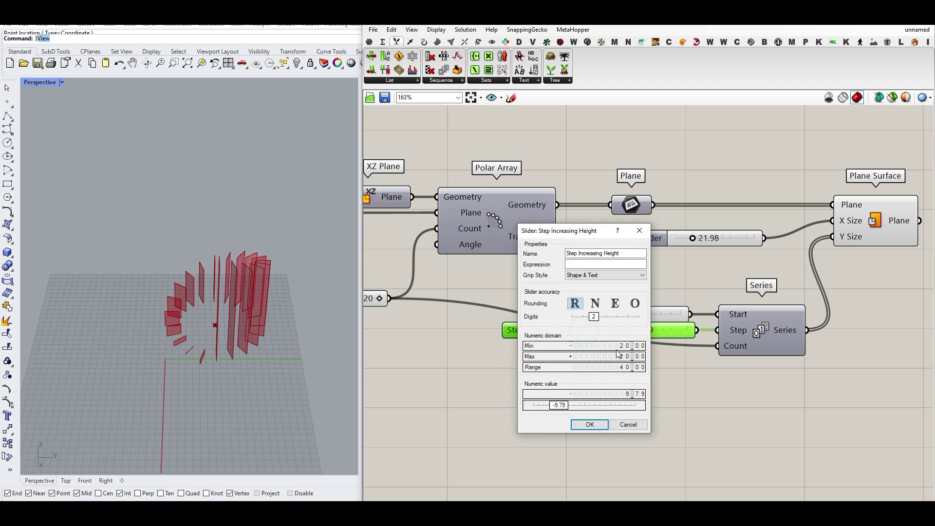
pyautogui.doubleClick(617, 347)
pyautogui.press('Return')
pyautogui.click(589, 424)
# - Set Start Height to 30.74 and Step Increasing Height to 3.32
pyautogui.moveTo(639, 314); pyautogui.dragTo(593, 318)
pyautogui.moveTo(311, 360); pyautogui.dragTo(322, 334, button='right')
pyautogui.scroll(5, 323, 334)
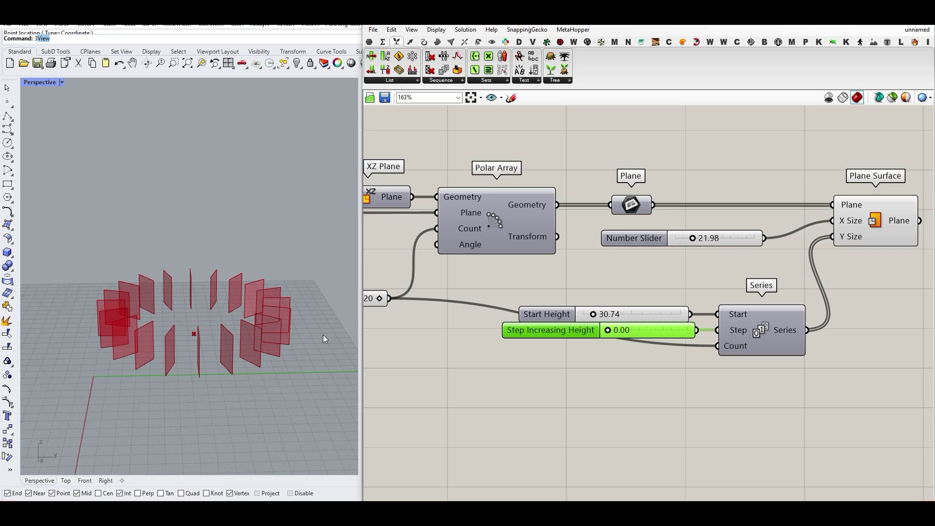
pyautogui.moveTo(609, 332); pyautogui.dragTo(620, 332)
# - Reverse the order of Series' output, and switch the reversal off again
pyautogui.moveTo(820, 307); pyautogui.dragTo(700, 329, button='right')
pyautogui.rightClick(668, 352)
pyautogui.click(693, 382)
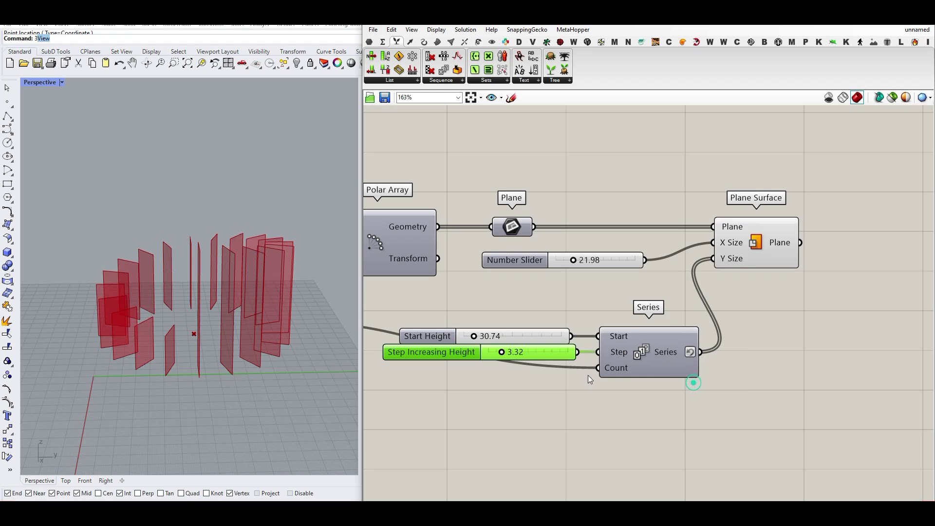
pyautogui.rightClick(673, 352)
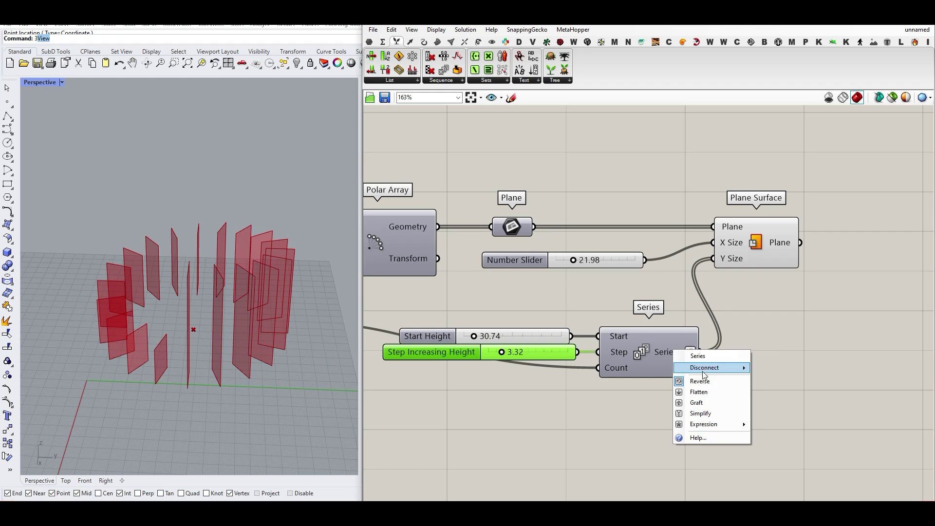
pyautogui.click(694, 380)
pyautogui.moveTo(176, 303); pyautogui.dragTo(176, 305, button='right')
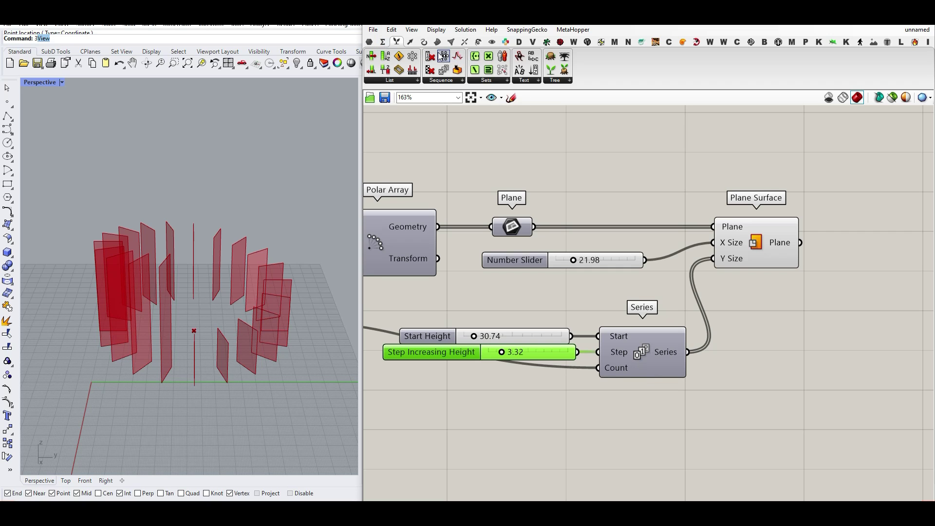
# - Place a Range component directly below the Series component
pyautogui.moveTo(439, 53); pyautogui.dragTo(648, 432)
pyautogui.moveTo(648, 433); pyautogui.dragTo(642, 366, button='right')
pyautogui.moveTo(642, 367)
pyautogui.mouseDown()
pyautogui.moveTo(642, 381)
pyautogui.moveTo(644, 371)
pyautogui.mouseUp()
pyautogui.scroll(3, 530, 323)
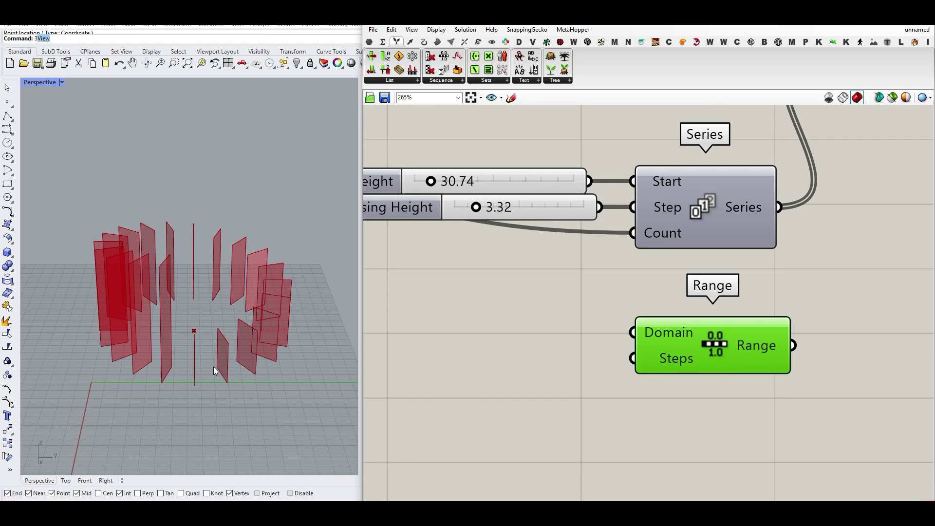
pyautogui.moveTo(213, 366); pyautogui.dragTo(220, 366, button='right')
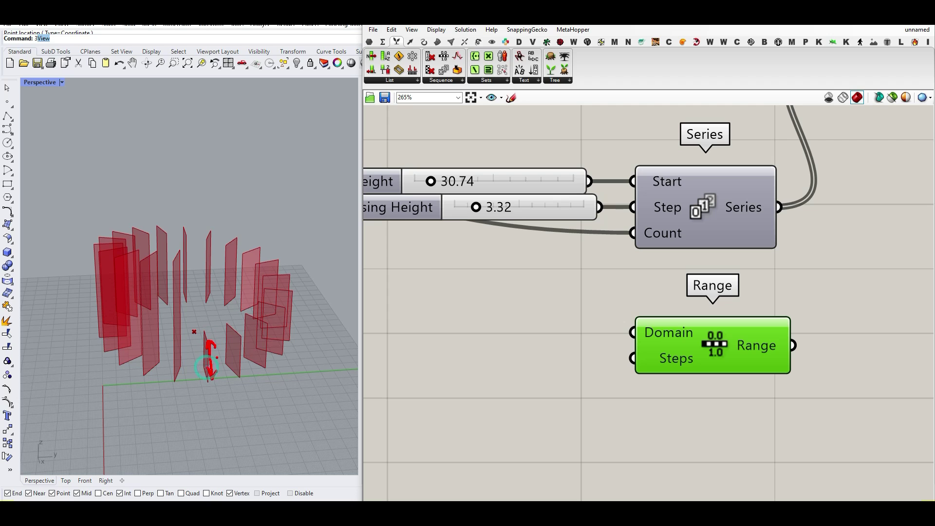
pyautogui.click(228, 370)
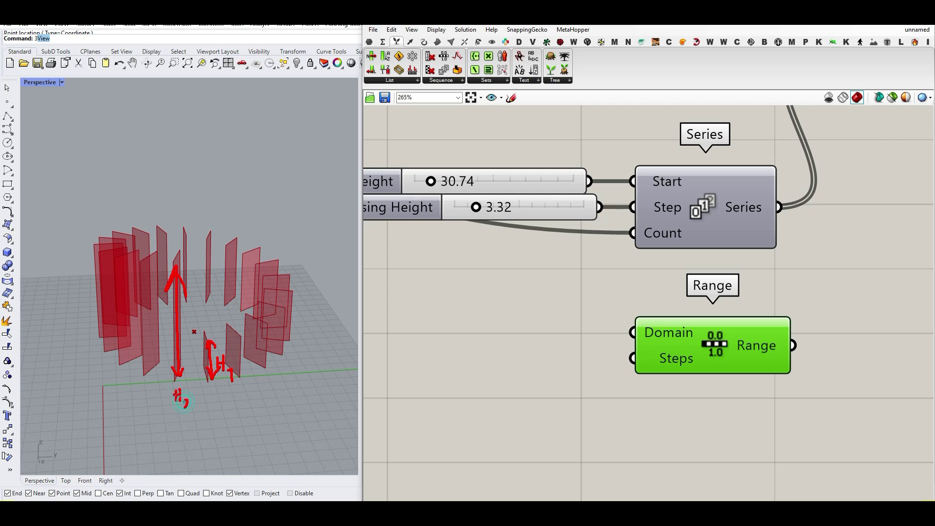
pyautogui.moveTo(106, 281); pyautogui.dragTo(268, 284)
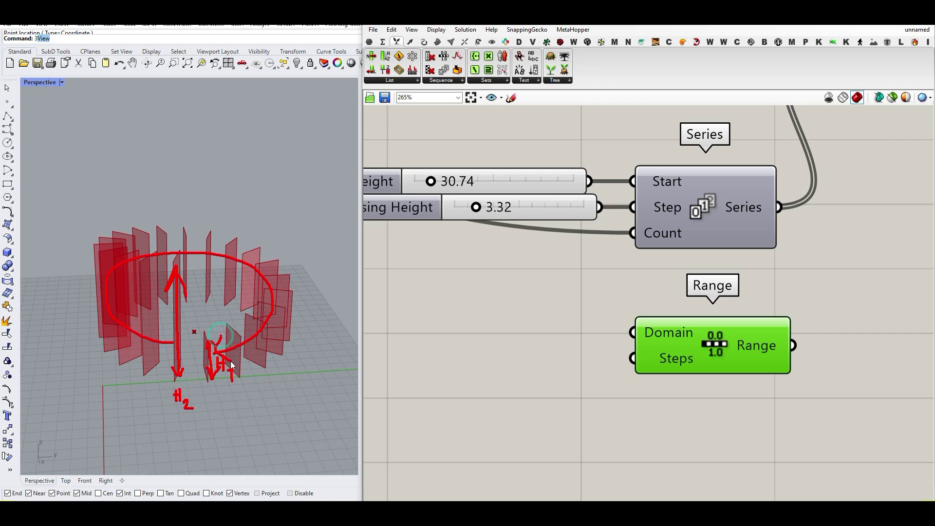
pyautogui.press('Escape')
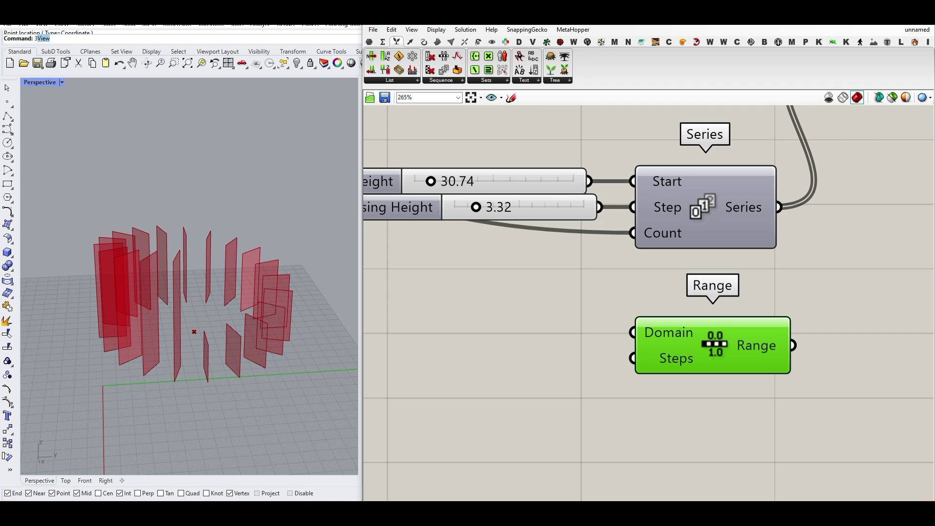
# - Place a Construct Domain component beside Range and connect its output to Range's Domain input
pyautogui.click(383, 42)
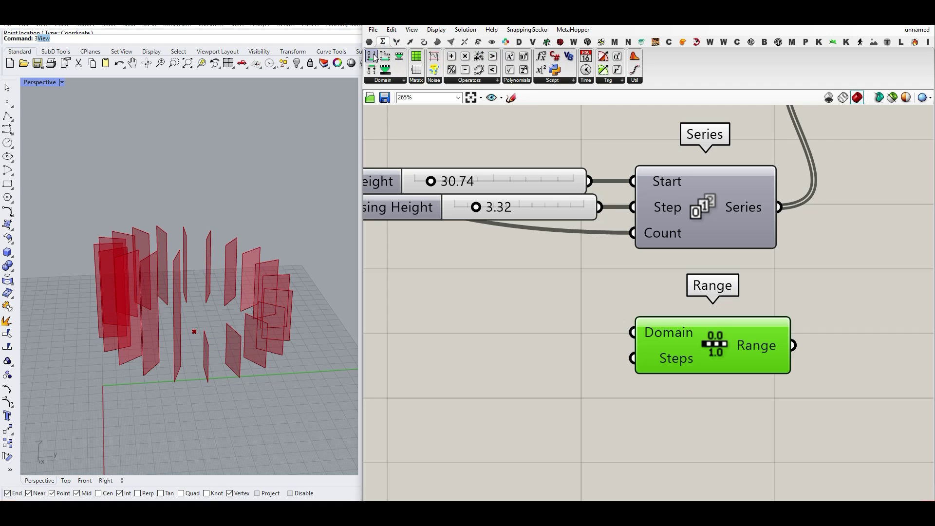
pyautogui.moveTo(373, 60); pyautogui.dragTo(524, 339)
pyautogui.moveTo(583, 343); pyautogui.dragTo(632, 327, button='right')
pyautogui.moveTo(732, 348); pyautogui.dragTo(763, 366)
pyautogui.moveTo(673, 322); pyautogui.dragTo(718, 339)
pyautogui.moveTo(534, 326); pyautogui.dragTo(621, 344, button='right')
pyautogui.scroll(-2, 621, 344)
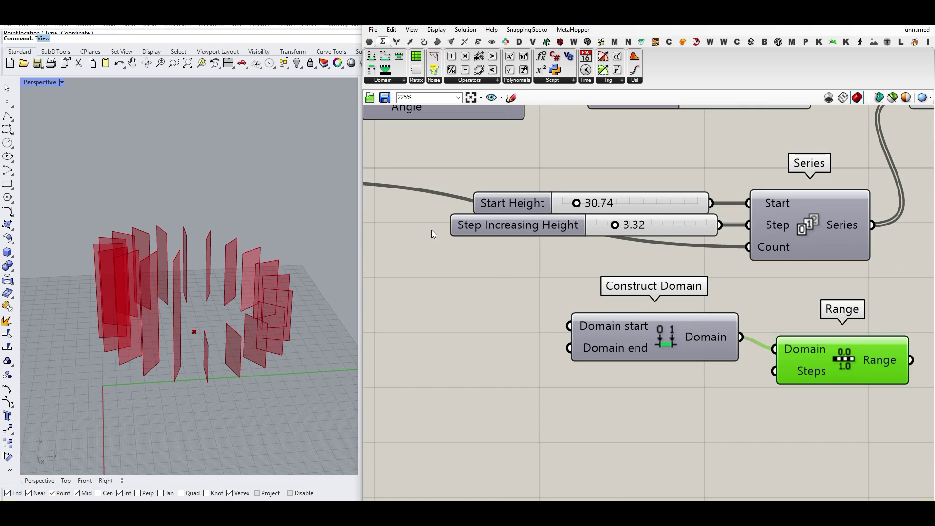
# - Duplicate the Start Height slider into Construct Domain's start and end inputs, and rename the end slider to End Height
pyautogui.click(500, 208)
pyautogui.keyDown('alt'); pyautogui.moveTo(519, 214); pyautogui.dragTo(537, 342); pyautogui.keyUp('alt')
pyautogui.moveTo(606, 341); pyautogui.dragTo(619, 337)
pyautogui.moveTo(513, 353); pyautogui.dragTo(544, 355, button='right')
pyautogui.rightClick(440, 341)
pyautogui.write('End')
pyautogui.click(507, 274)
pyautogui.moveTo(895, 372); pyautogui.dragTo(727, 365, button='right')
pyautogui.scroll(-2, 737, 369)
pyautogui.scroll(2, 719, 358)
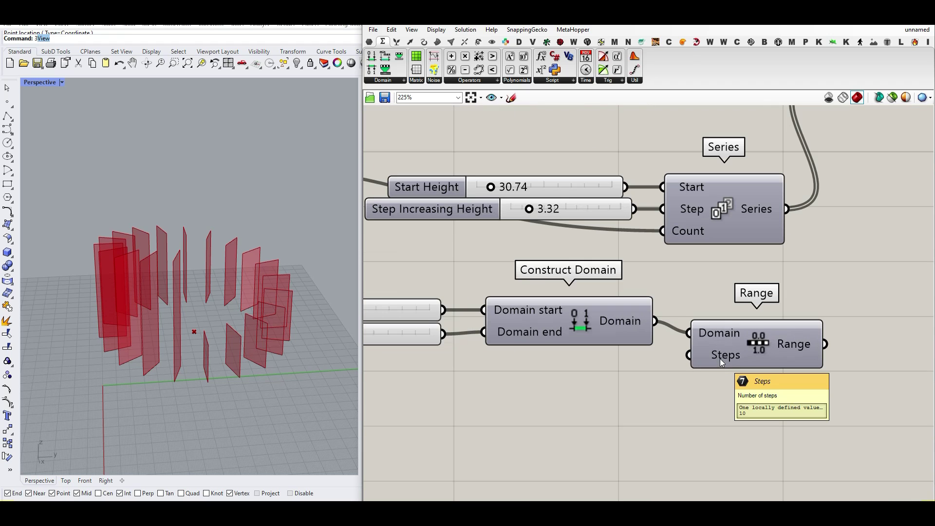
pyautogui.moveTo(493, 406); pyautogui.dragTo(652, 412)
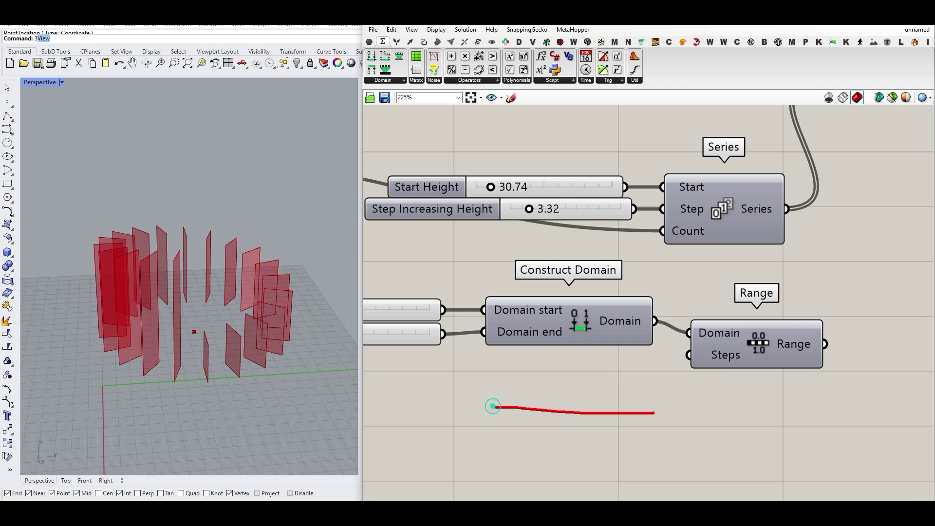
pyautogui.moveTo(505, 398); pyautogui.dragTo(506, 428)
pyautogui.moveTo(510, 365); pyautogui.dragTo(505, 376)
pyautogui.moveTo(638, 387); pyautogui.dragTo(639, 431)
pyautogui.moveTo(641, 363); pyautogui.dragTo(639, 373)
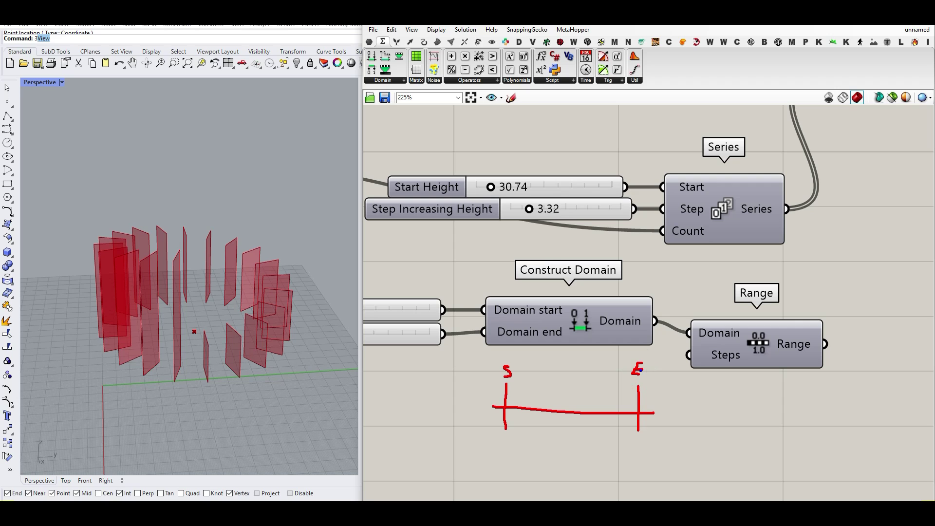
pyautogui.moveTo(665, 353); pyautogui.dragTo(678, 362)
pyautogui.moveTo(572, 399); pyautogui.dragTo(571, 429)
pyautogui.moveTo(832, 342); pyautogui.dragTo(854, 356)
pyautogui.moveTo(667, 352); pyautogui.dragTo(663, 371)
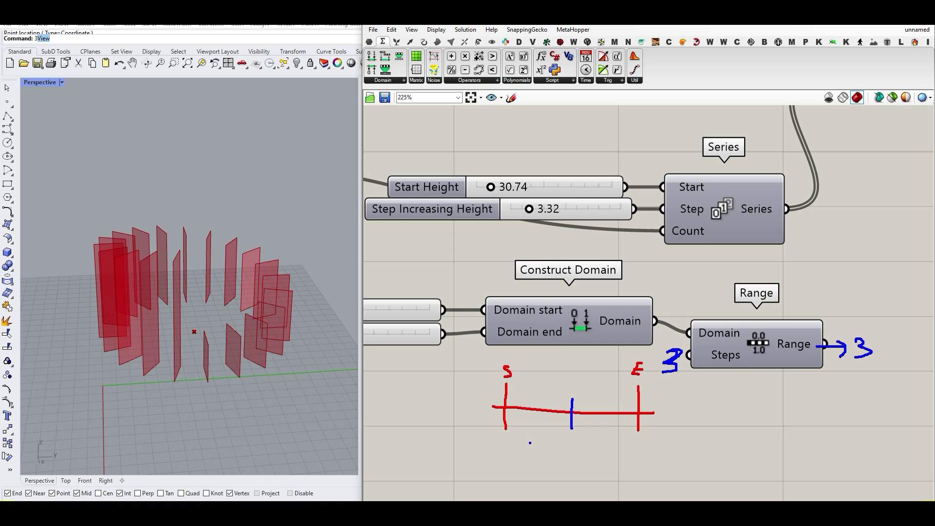
pyautogui.hotkey('ctrl', 'z')
pyautogui.hotkey('ctrl', 'z')
pyautogui.hotkey('ctrl', 'z')
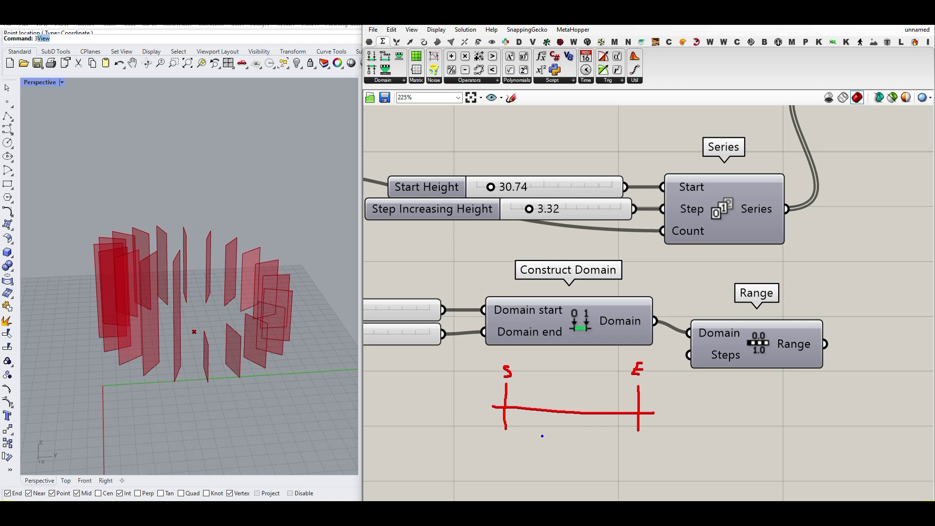
pyautogui.moveTo(589, 396); pyautogui.dragTo(590, 428)
pyautogui.moveTo(503, 431)
pyautogui.mouseDown()
pyautogui.moveTo(607, 439)
pyautogui.moveTo(638, 430)
pyautogui.mouseUp()
pyautogui.click(504, 408)
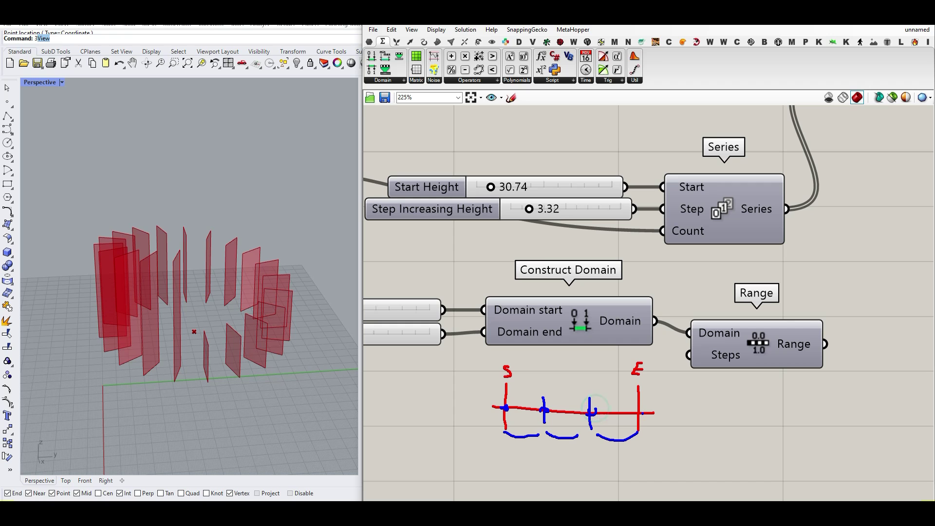
pyautogui.press('Escape')
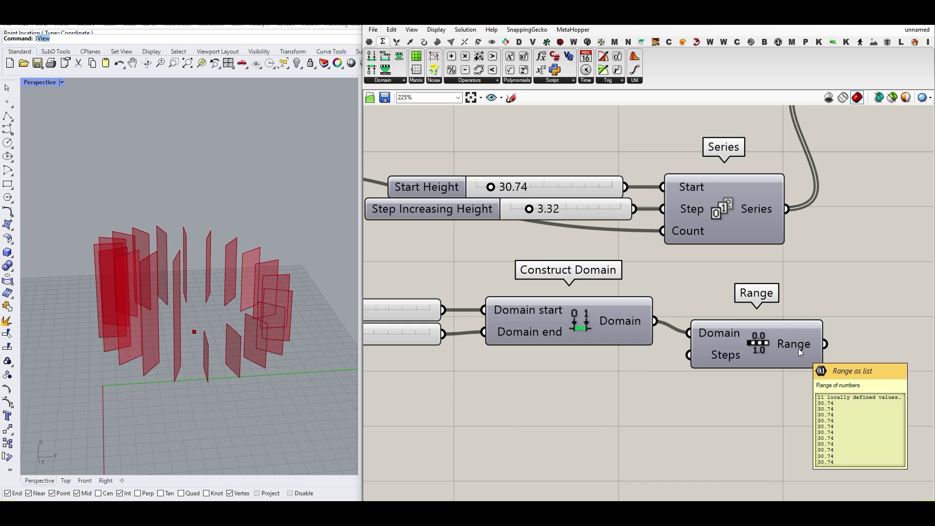
# - Connect the Count slider to Range's Steps input and give that input the expression x-1
pyautogui.scroll(-4, 623, 287)
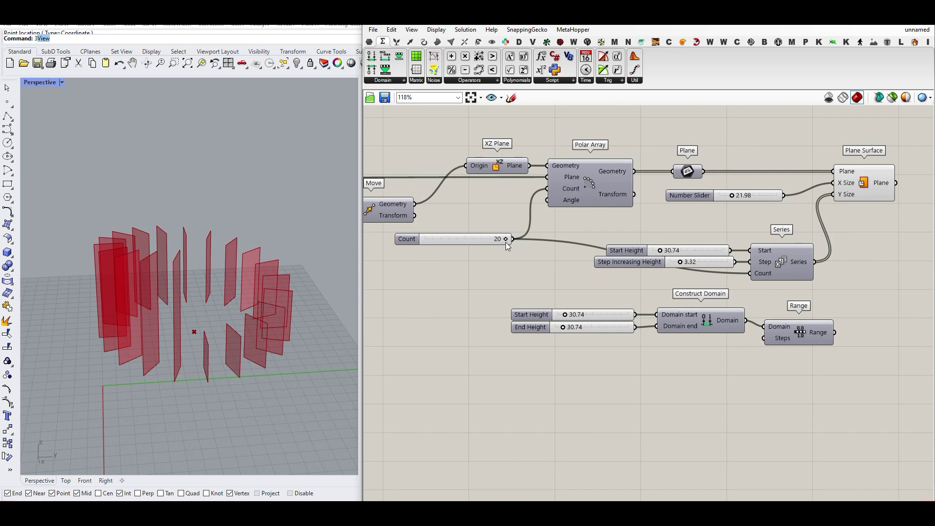
pyautogui.scroll(2, 505, 242)
pyautogui.moveTo(512, 238); pyautogui.dragTo(763, 338)
pyautogui.scroll(4, 774, 341)
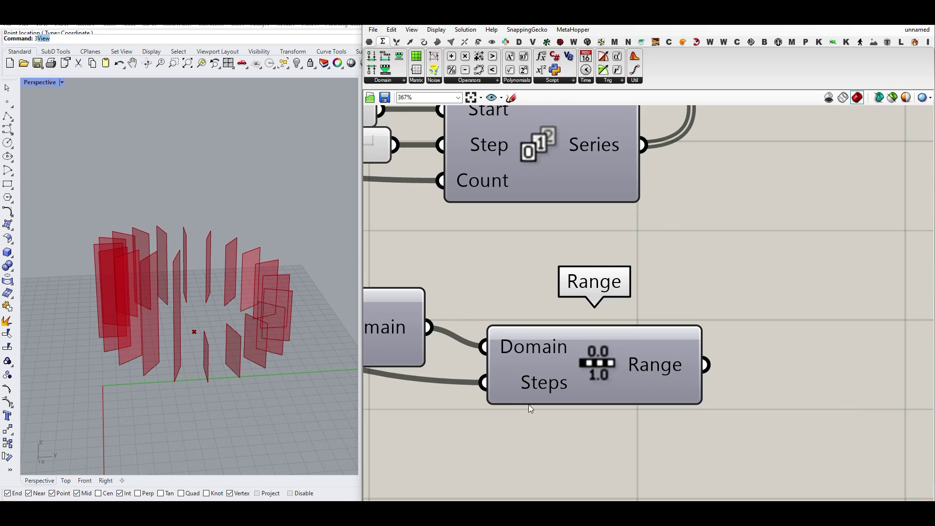
pyautogui.rightClick(529, 398)
pyautogui.moveTo(579, 424)
pyautogui.click(668, 434)
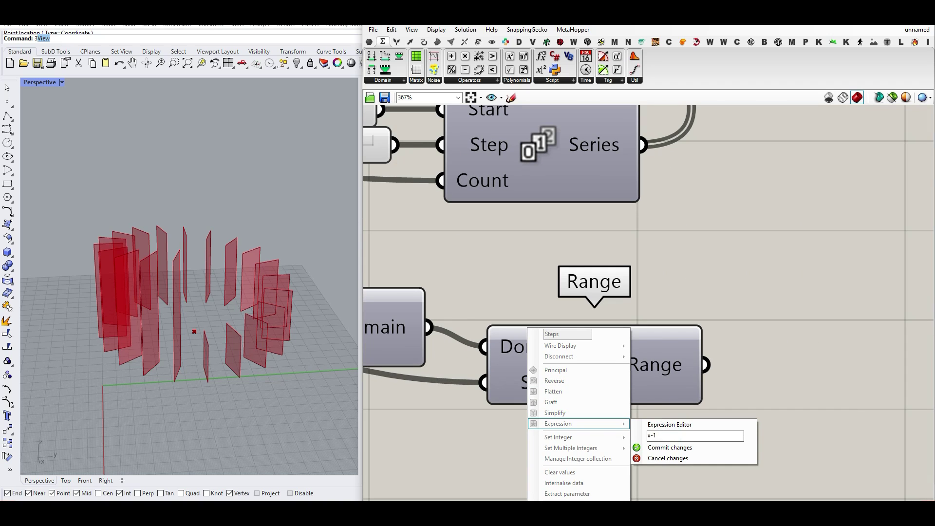
pyautogui.click(668, 447)
# - Feed Range's output into Plane Surface's Y Size in place of Series, and set End Height to 144.99
pyautogui.scroll(-4, 666, 434)
pyautogui.moveTo(596, 436); pyautogui.dragTo(598, 249)
pyautogui.moveTo(422, 401); pyautogui.dragTo(596, 305, button='right')
pyautogui.scroll(2, 409, 335)
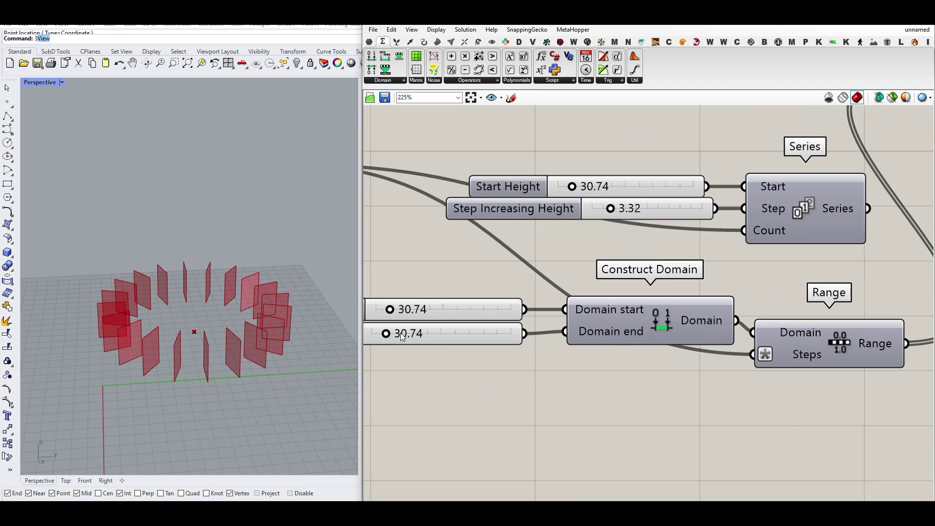
pyautogui.moveTo(384, 335); pyautogui.dragTo(438, 343)
pyautogui.moveTo(226, 355); pyautogui.dragTo(229, 336, button='right')
# - Move the Series group and the Construct Domain group with their sliders farther away from Plane Surface to tidy the layout
pyautogui.scroll(-4, 441, 307)
pyautogui.moveTo(556, 285); pyautogui.dragTo(593, 300, button='right')
pyautogui.scroll(1, 594, 300)
pyautogui.moveTo(682, 305); pyautogui.dragTo(584, 251)
pyautogui.moveTo(671, 257); pyautogui.dragTo(632, 242)
pyautogui.click(712, 253)
pyautogui.moveTo(581, 369); pyautogui.dragTo(492, 326)
pyautogui.moveTo(579, 324); pyautogui.dragTo(537, 331)
pyautogui.click(679, 292)
# - Sketch a freehand arrow on the canvas from Series' output to Plane Surface's Y Size input
pyautogui.moveTo(713, 269); pyautogui.dragTo(604, 301, button='right')
pyautogui.scroll(2, 603, 283)
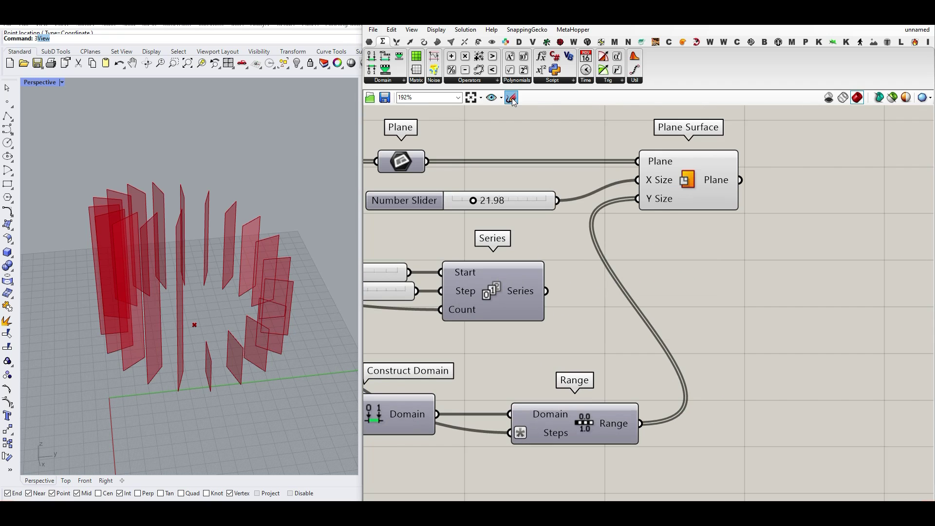
pyautogui.click(511, 98)
pyautogui.moveTo(552, 287)
pyautogui.mouseDown()
pyautogui.moveTo(589, 263)
pyautogui.moveTo(628, 212)
pyautogui.moveTo(616, 216)
pyautogui.moveTo(632, 220)
pyautogui.mouseUp()
pyautogui.click(560, 115)
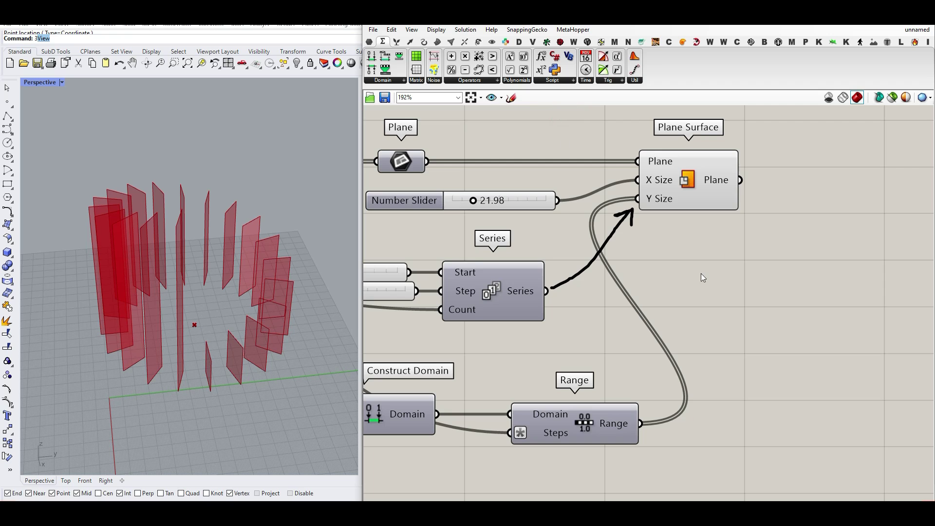
pyautogui.scroll(-5, 701, 272)
pyautogui.scroll(2, 565, 287)
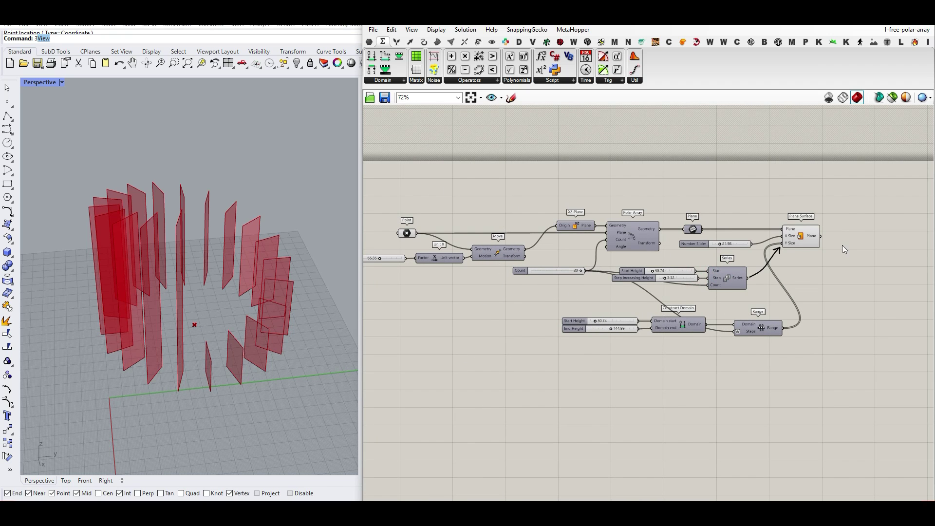
# - Rename the X Size number slider to Length and set it to 25.43
pyautogui.scroll(4, 842, 244)
pyautogui.moveTo(841, 245); pyautogui.dragTo(626, 315, button='right')
pyautogui.scroll(1, 626, 315)
pyautogui.moveTo(510, 348); pyautogui.dragTo(650, 297, button='right')
pyautogui.moveTo(634, 355); pyautogui.dragTo(609, 285, button='right')
pyautogui.scroll(-2, 662, 323)
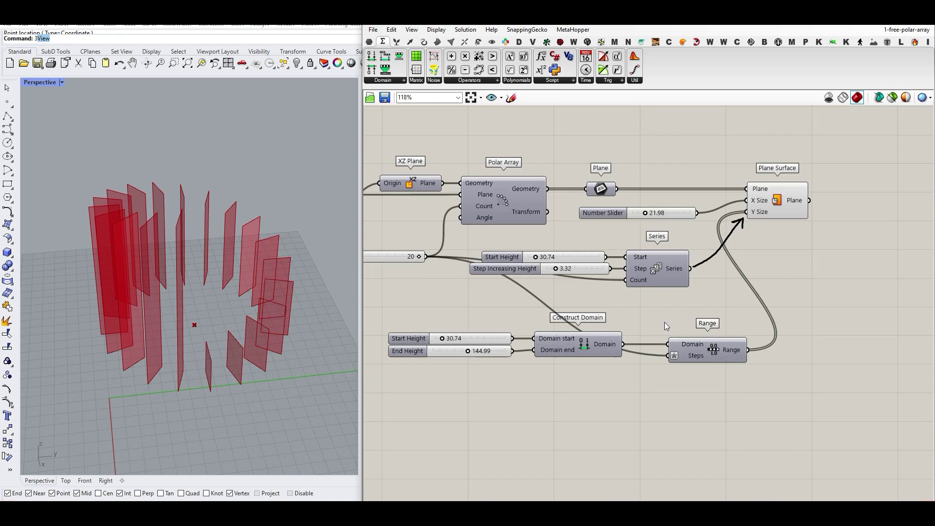
pyautogui.scroll(2, 638, 215)
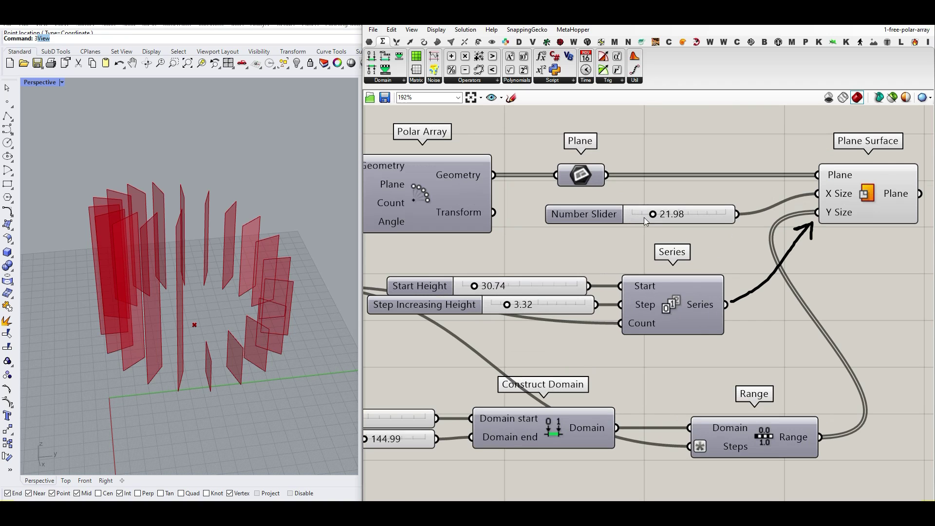
pyautogui.rightClick(597, 216)
pyautogui.moveTo(628, 220); pyautogui.dragTo(605, 221)
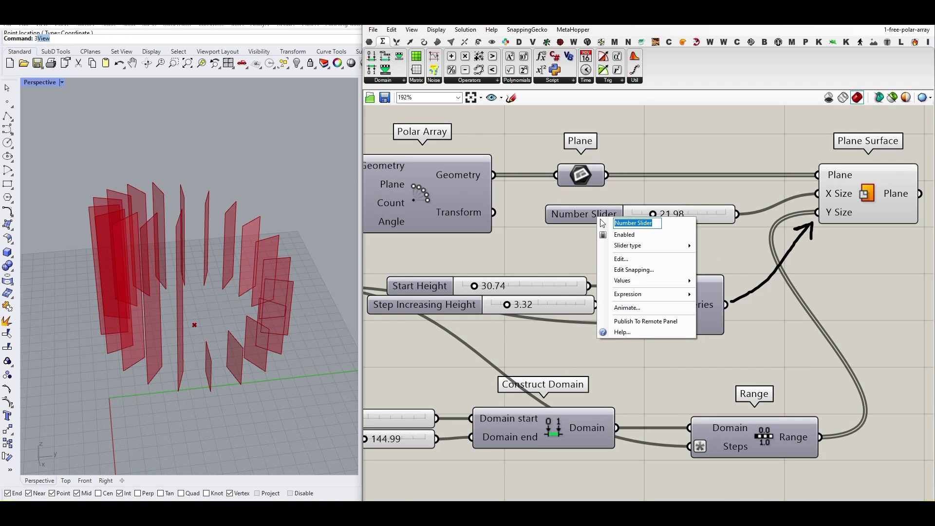
pyautogui.write('Length')
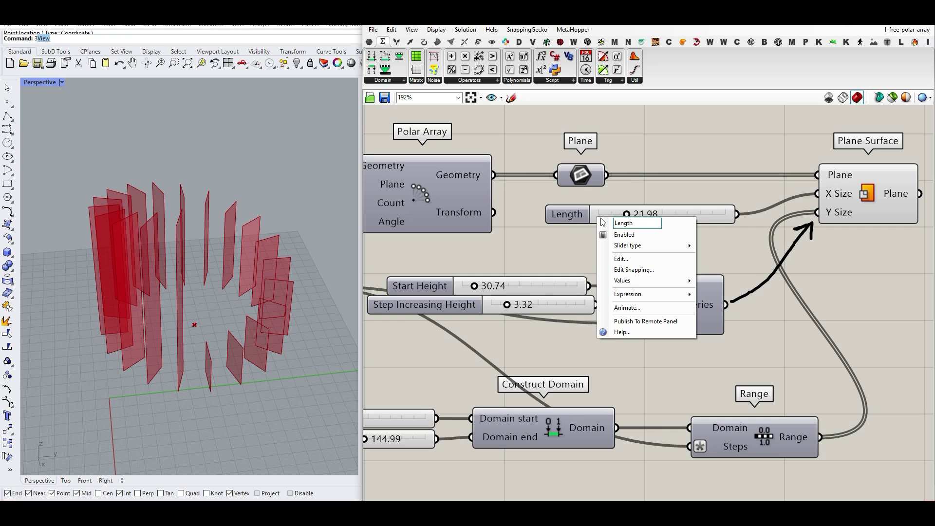
pyautogui.press('Return')
pyautogui.moveTo(627, 215); pyautogui.dragTo(630, 216)
# - Bake the surfaces from Plane Surface's output into the Rhino document
pyautogui.rightClick(893, 195)
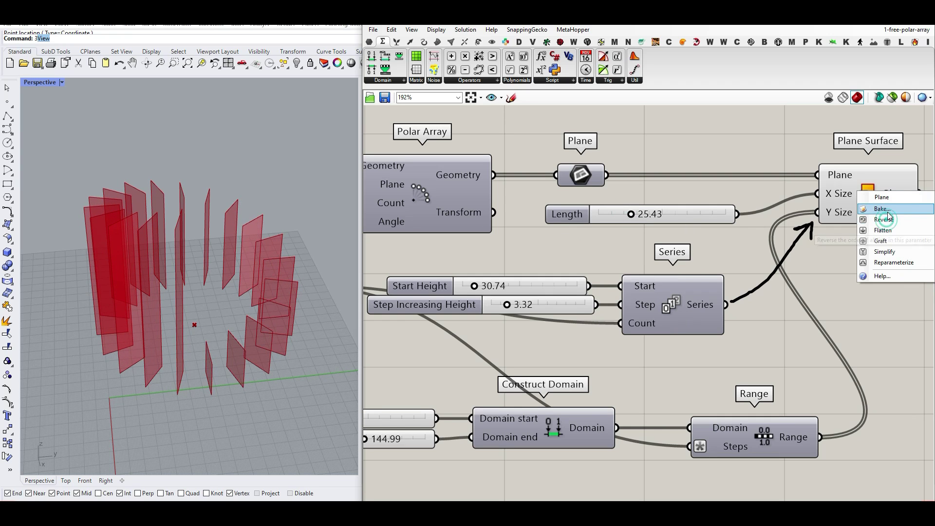
pyautogui.click(896, 217)
pyautogui.click(870, 304)
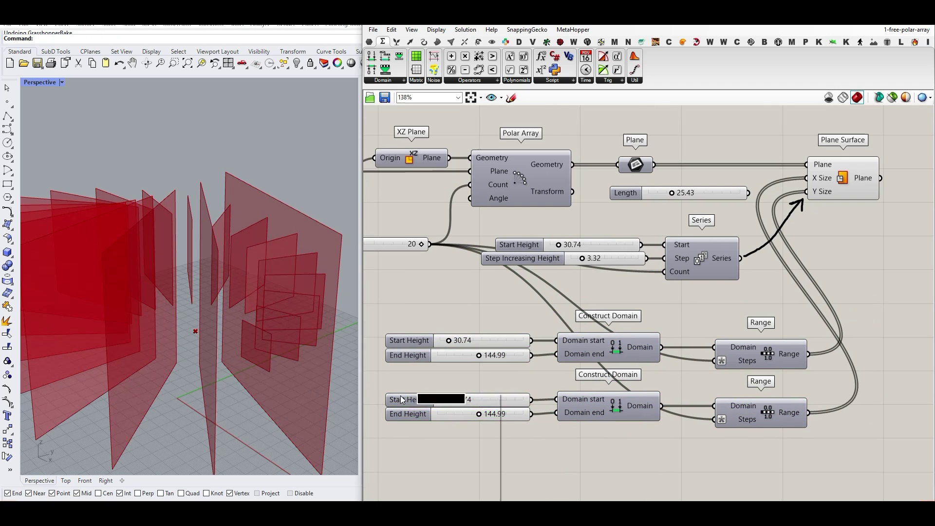
# - Rename the second Construct Domain's sliders to Starting Length and Ending Length, and set them to 12.34 and 66.88
pyautogui.rightClick(401, 394)
pyautogui.write('Starting')
pyautogui.write('Length')
pyautogui.rightClick(392, 413)
pyautogui.doubleClick(417, 397)
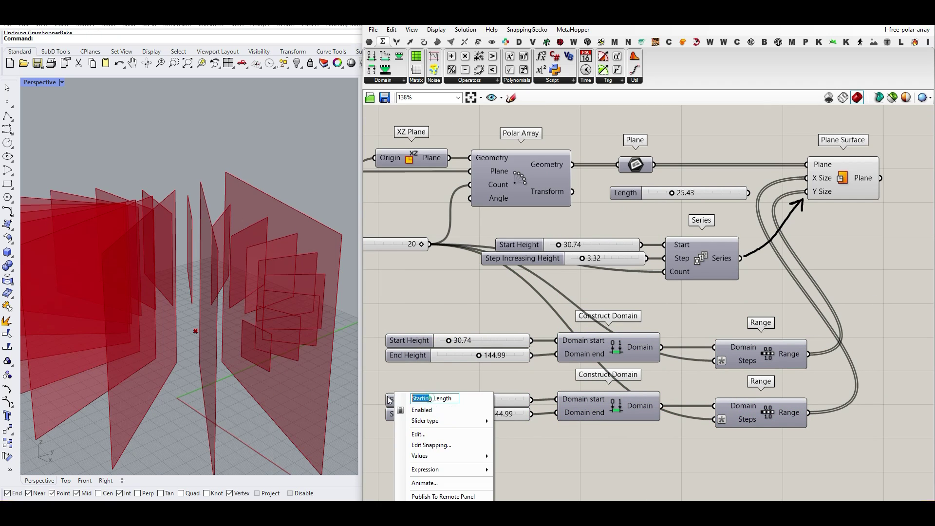
pyautogui.write('Ending')
pyautogui.press('Return')
pyautogui.moveTo(458, 400)
pyautogui.mouseDown()
pyautogui.moveTo(478, 414)
pyautogui.moveTo(465, 413)
pyautogui.mouseUp()
pyautogui.moveTo(244, 343); pyautogui.dragTo(146, 315, button='right')
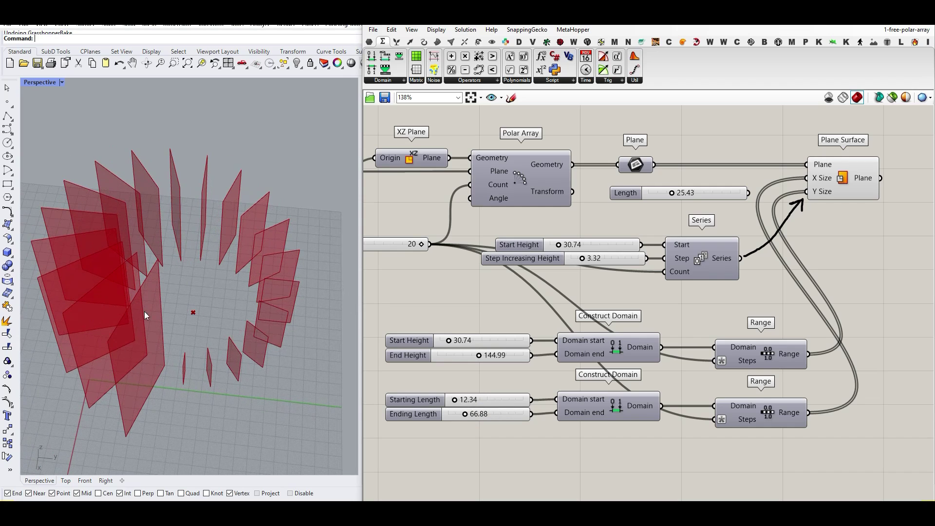
# - Switch Polar Array's Angle input to degrees
pyautogui.scroll(-4, 640, 322)
pyautogui.moveTo(668, 301); pyautogui.dragTo(585, 322, button='right')
pyautogui.scroll(3, 667, 277)
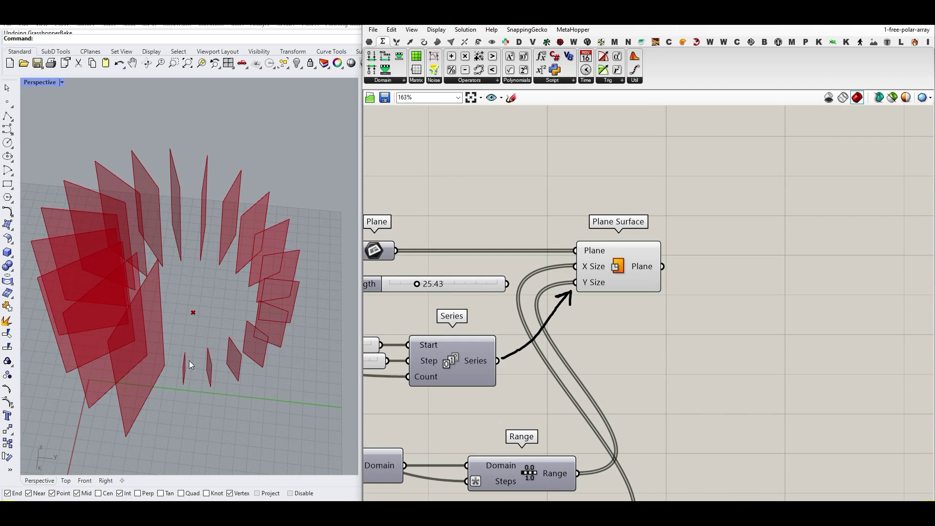
pyautogui.moveTo(189, 364); pyautogui.dragTo(180, 354, button='right')
pyautogui.moveTo(468, 345); pyautogui.dragTo(517, 335, button='right')
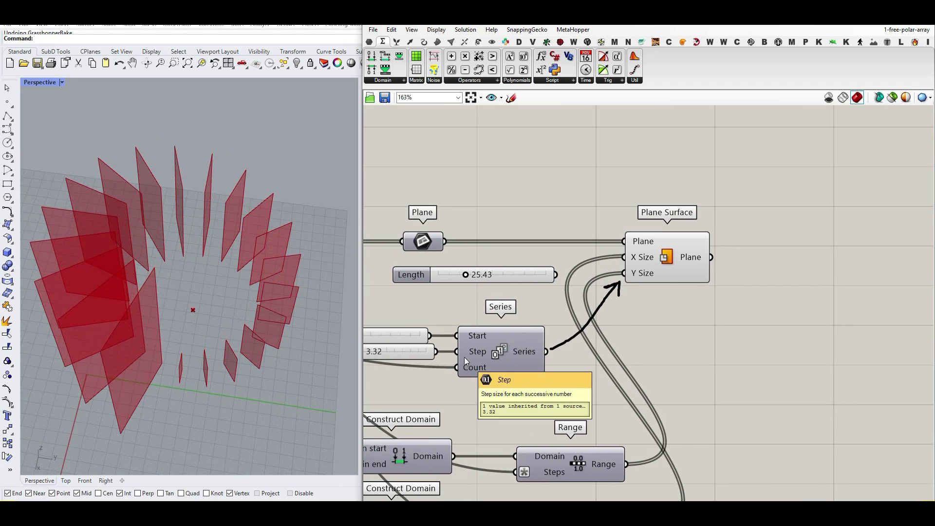
pyautogui.moveTo(562, 367); pyautogui.dragTo(706, 334, button='right')
pyautogui.scroll(-4, 701, 337)
pyautogui.moveTo(526, 289); pyautogui.dragTo(663, 289, button='right')
pyautogui.scroll(3, 613, 289)
pyautogui.moveTo(662, 279)
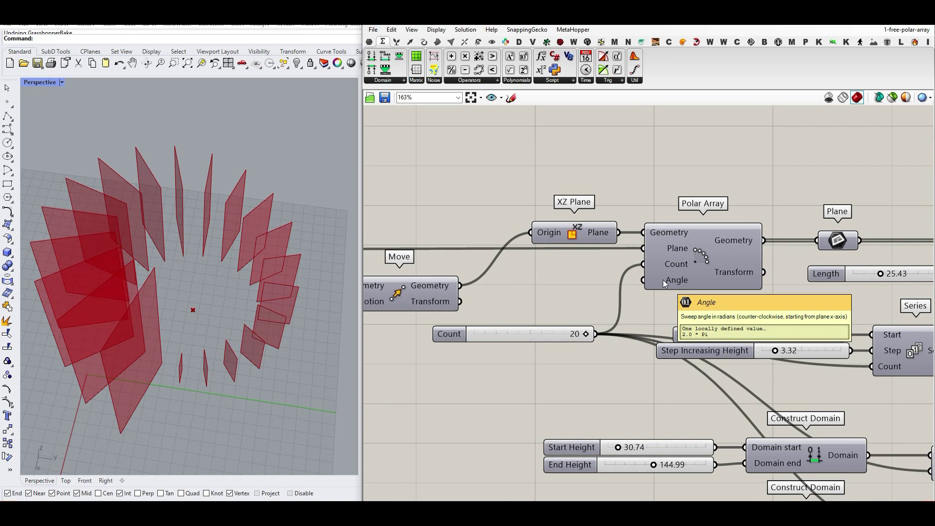
pyautogui.scroll(1, 662, 280)
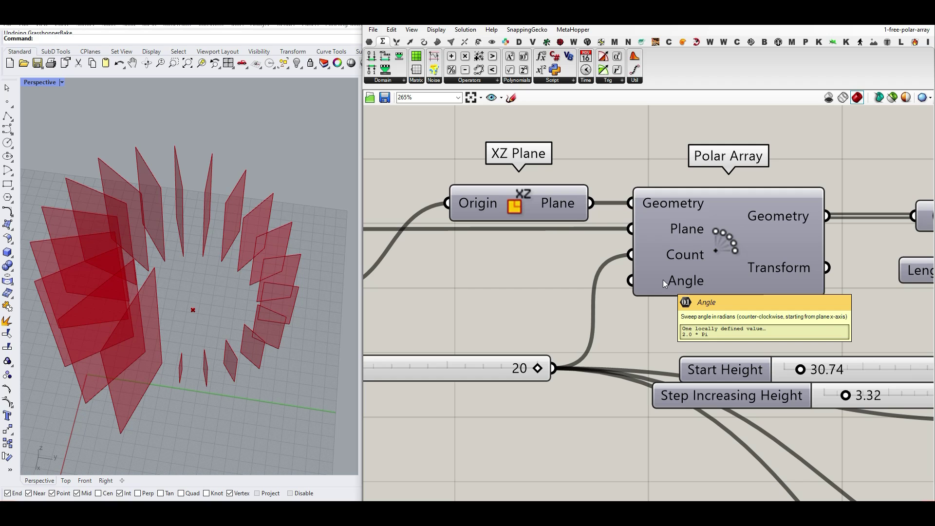
pyautogui.moveTo(546, 317); pyautogui.dragTo(567, 259, button='right')
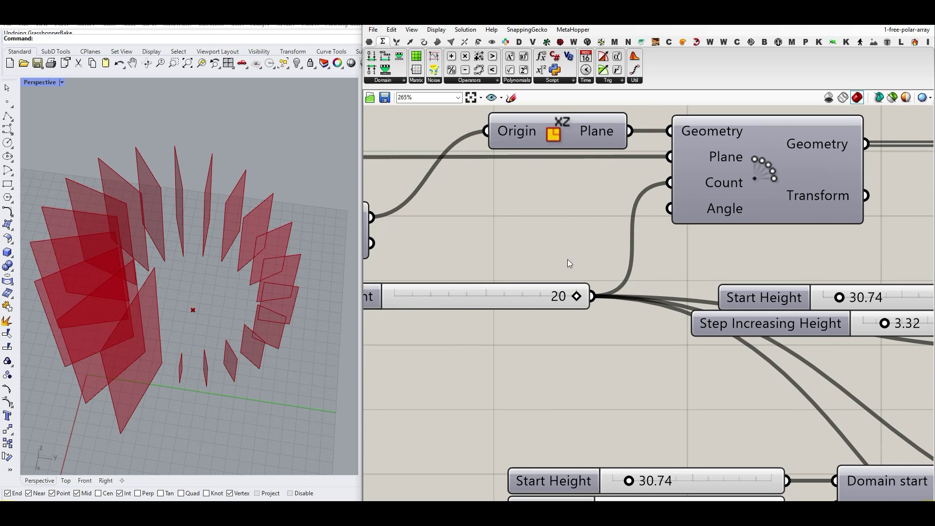
pyautogui.rightClick(708, 213)
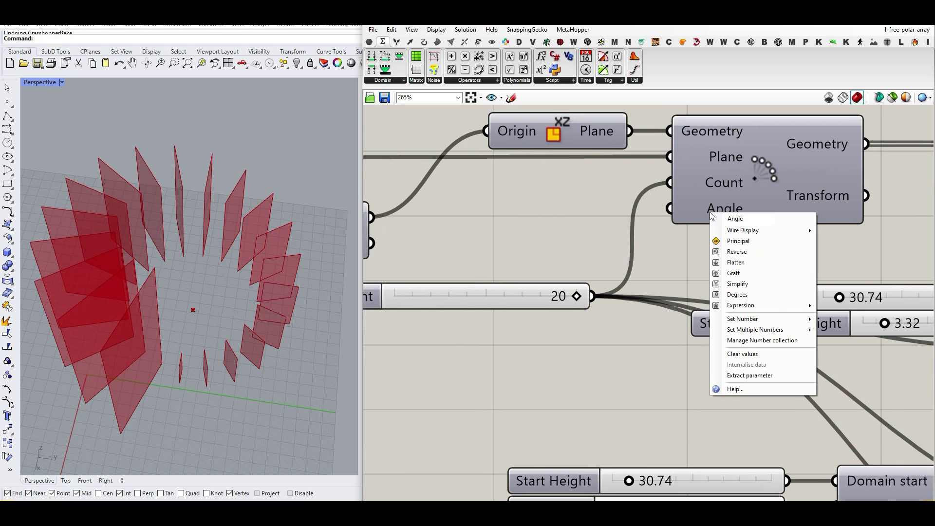
pyautogui.click(738, 294)
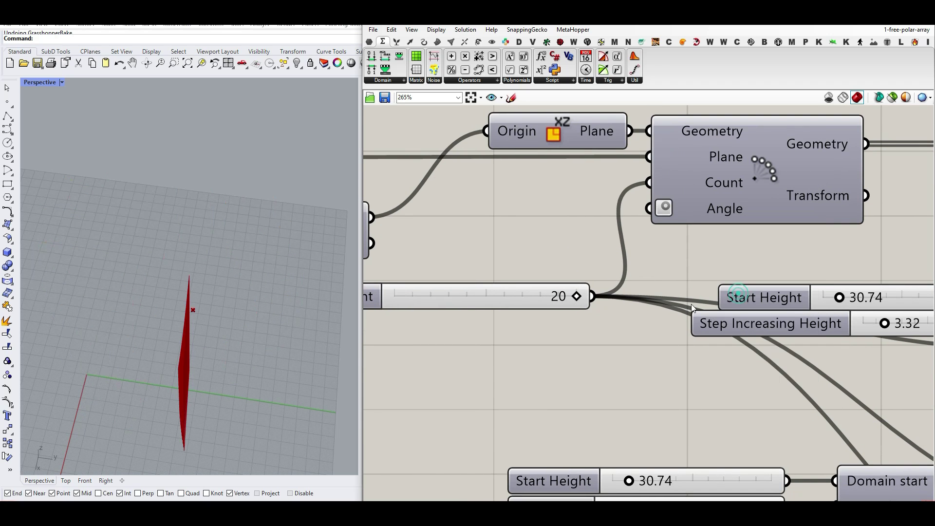
# - Create a number slider from 30 to 380.00 below Count and connect it to Polar Array's Angle input
pyautogui.doubleClick(463, 373)
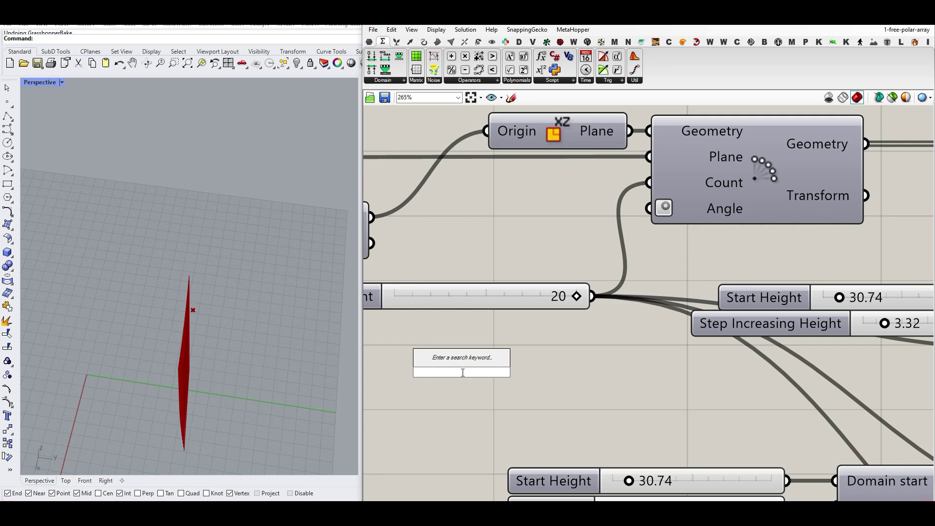
pyautogui.write('30...380.00')
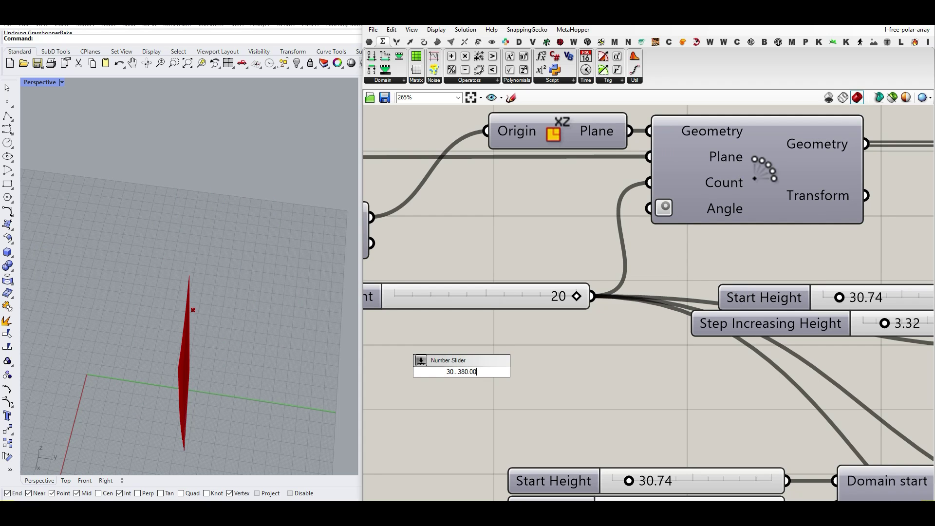
pyautogui.press('Return')
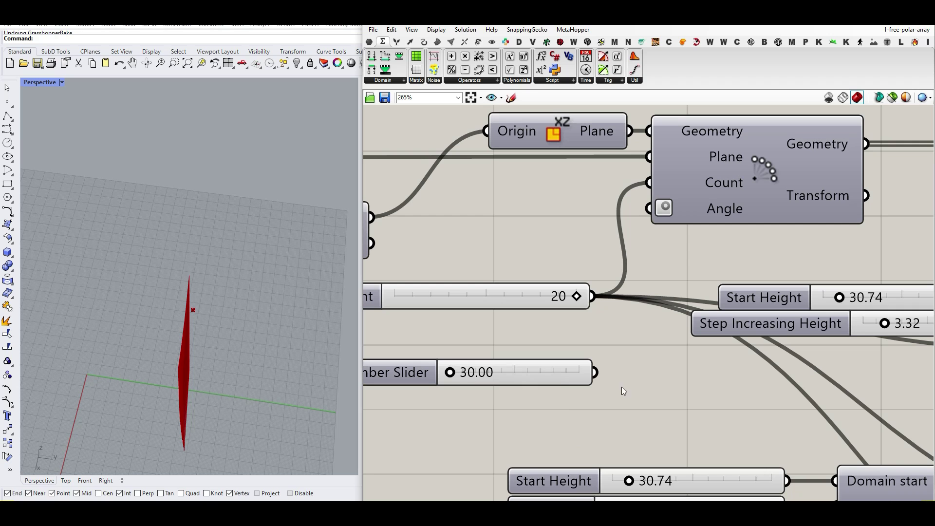
pyautogui.moveTo(595, 372); pyautogui.dragTo(649, 208)
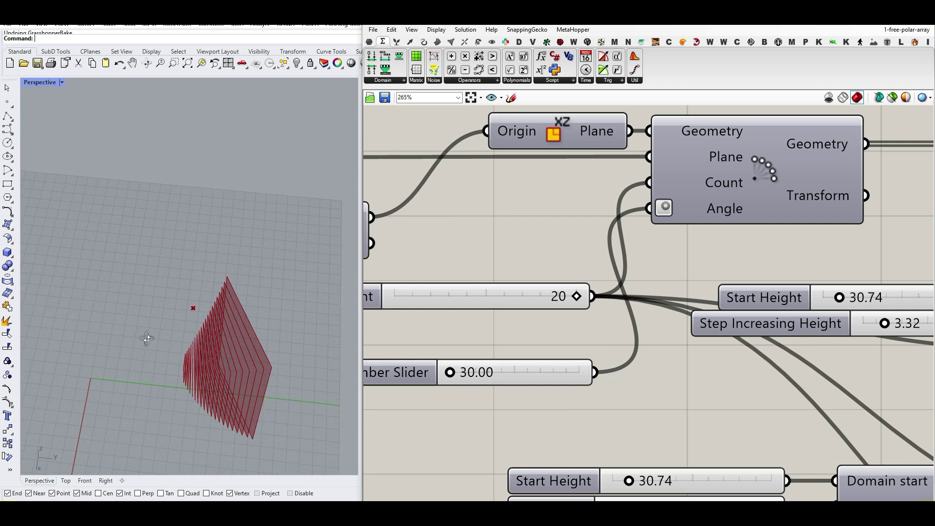
# - Try an array angle of 173.88 degrees on the new slider and raise it to 380.00
pyautogui.moveTo(147, 352); pyautogui.dragTo(172, 371, button='right')
pyautogui.moveTo(458, 373); pyautogui.dragTo(510, 373)
pyautogui.moveTo(194, 220); pyautogui.dragTo(230, 347, button='right')
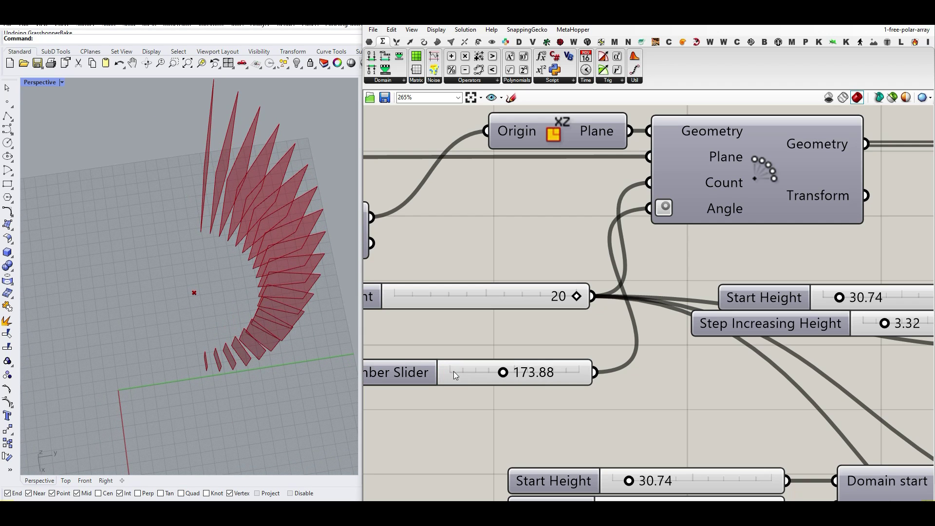
pyautogui.moveTo(503, 374); pyautogui.dragTo(596, 374)
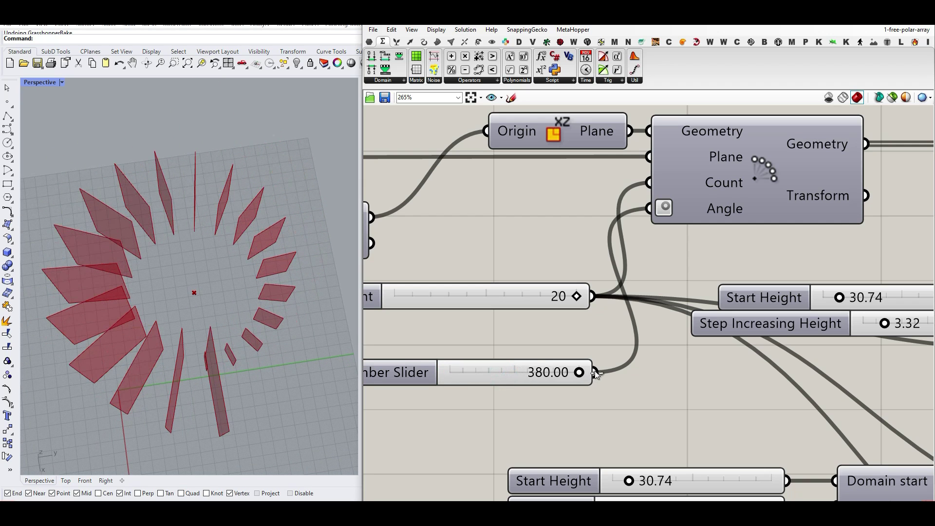
# - Set the upper limit of the angle number slider feeding Polar Array to 360
pyautogui.moveTo(219, 381); pyautogui.dragTo(231, 343, button='right')
pyautogui.doubleClick(411, 372)
pyautogui.click(456, 398)
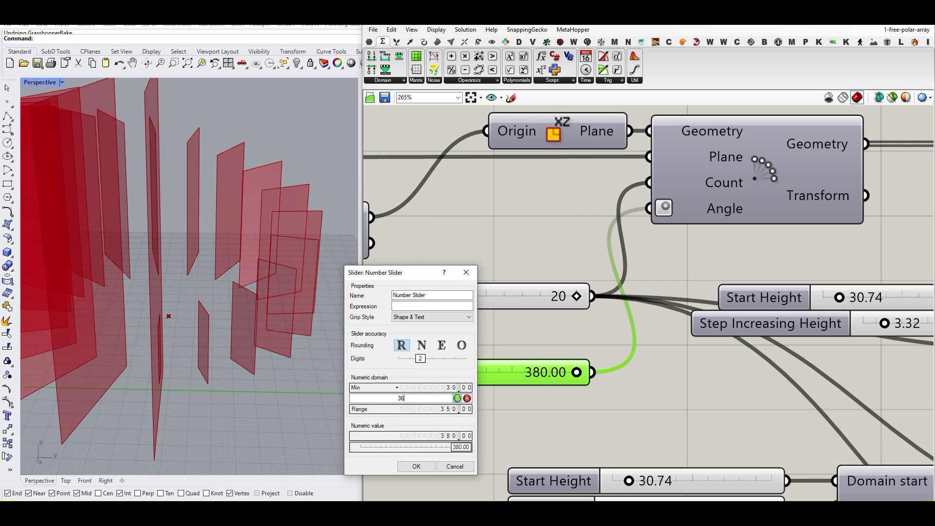
pyautogui.click(415, 466)
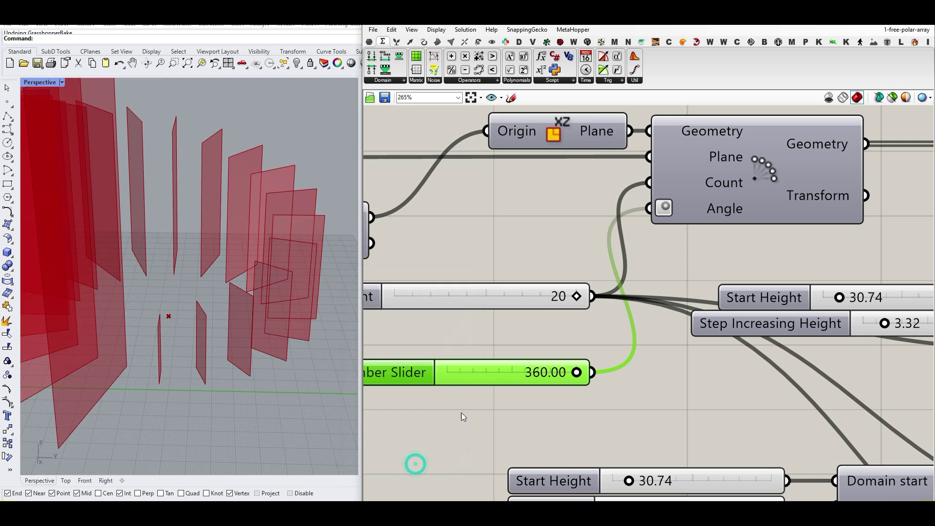
pyautogui.scroll(-4, 161, 341)
pyautogui.moveTo(146, 331); pyautogui.dragTo(171, 280, button='right')
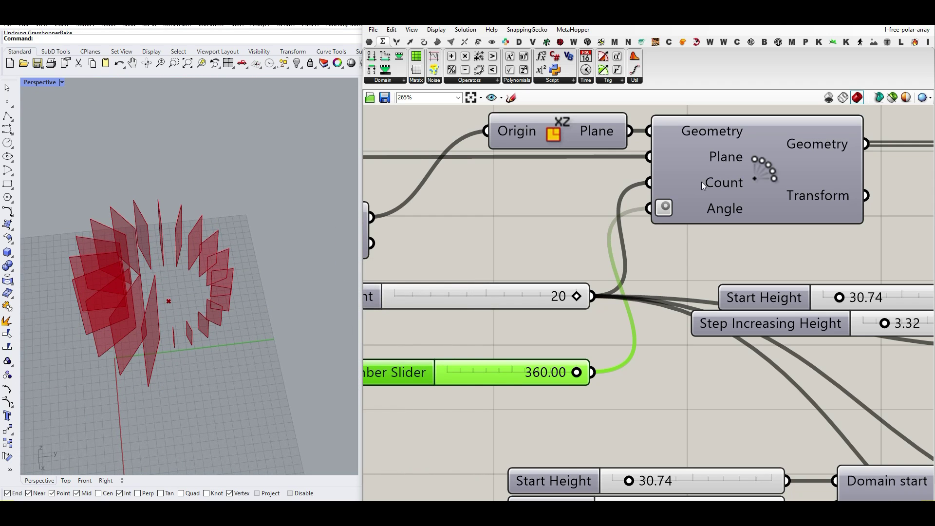
# - Set the angle slider to 241.76 degrees and rename it Max Degree
pyautogui.moveTo(576, 372); pyautogui.dragTo(531, 373)
pyautogui.rightClick(408, 374)
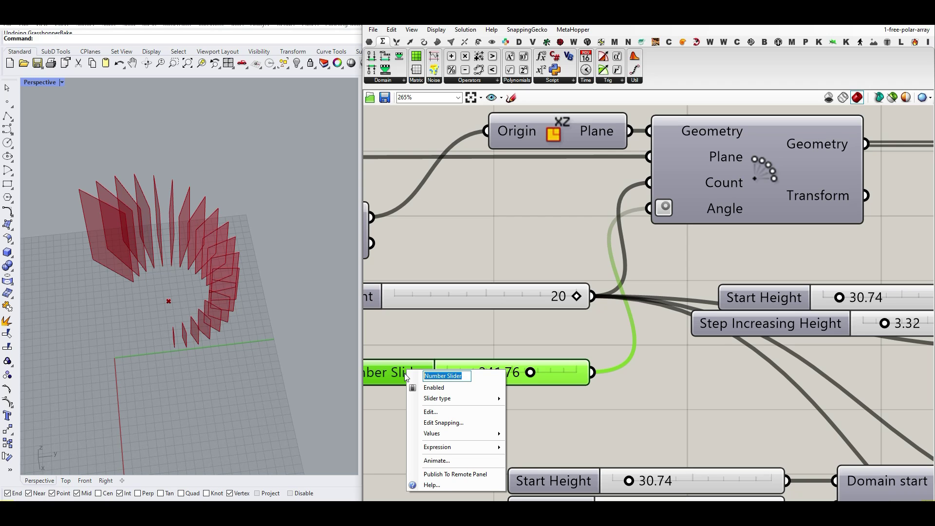
pyautogui.write('Max D')
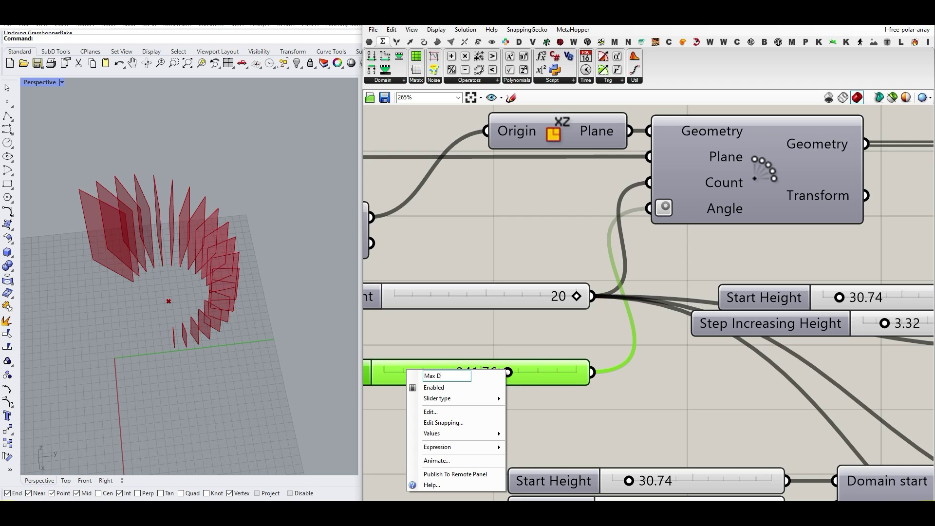
pyautogui.write('egree')
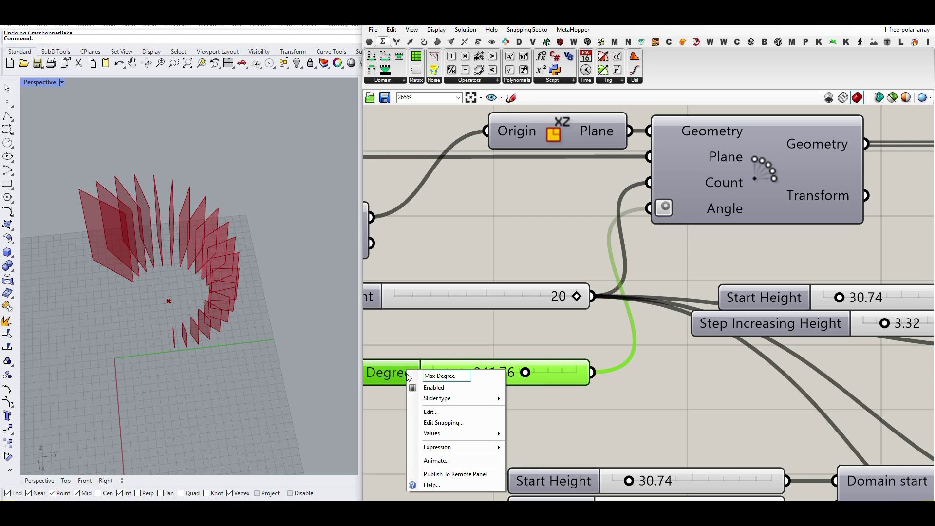
pyautogui.press('Return')
# - Add a Deconstruct Brep component beside Plane Surface and connect the Plane output to its Brep input
pyautogui.scroll(-5, 671, 325)
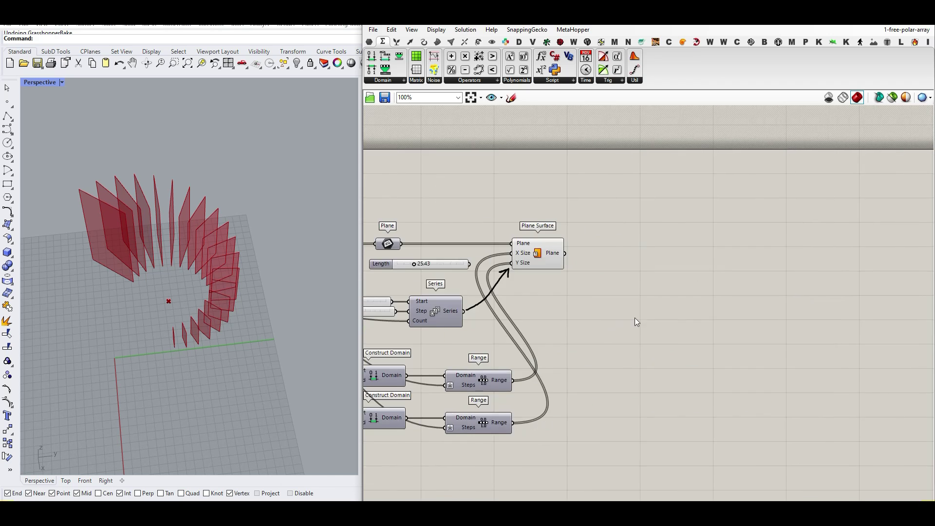
pyautogui.moveTo(213, 327); pyautogui.dragTo(261, 305, button='right')
pyautogui.scroll(5, 261, 306)
pyautogui.scroll(-4, 261, 305)
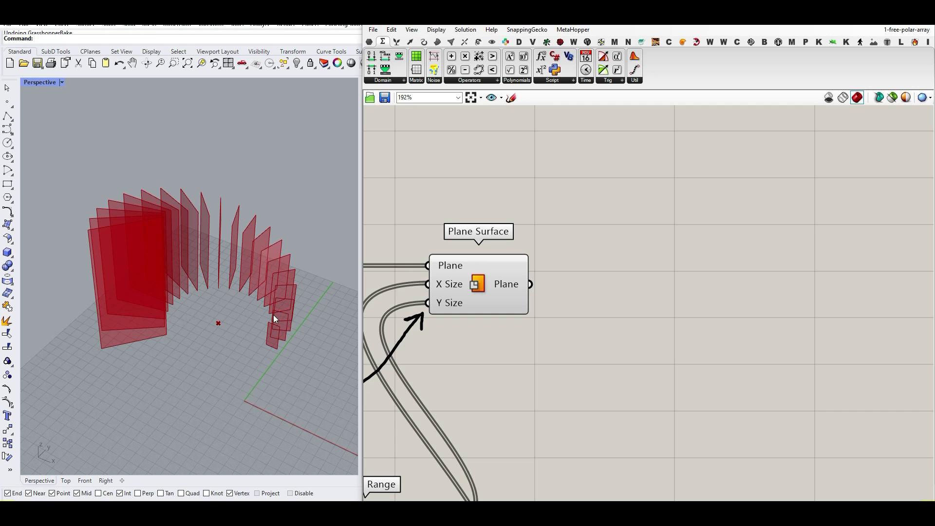
pyautogui.click(438, 43)
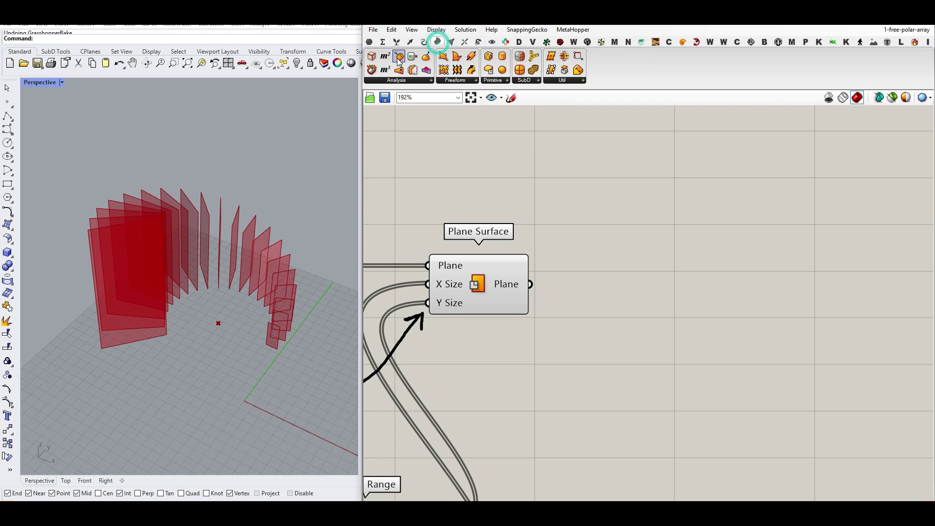
pyautogui.click(576, 277)
pyautogui.moveTo(530, 285); pyautogui.dragTo(611, 290)
pyautogui.click(596, 336)
pyautogui.moveTo(689, 314); pyautogui.dragTo(525, 331, button='right')
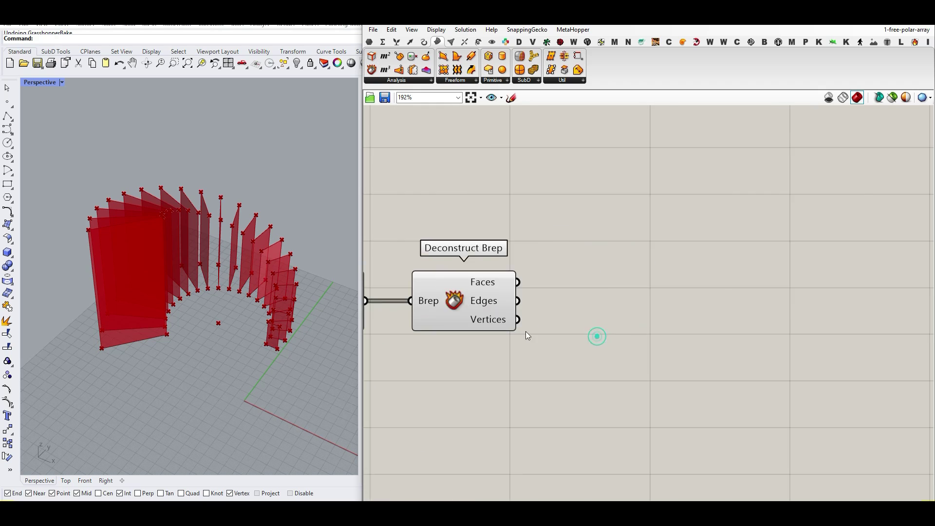
# - Turn off the preview of the Deconstruct Brep component
pyautogui.scroll(3, 526, 333)
pyautogui.rightClick(398, 288)
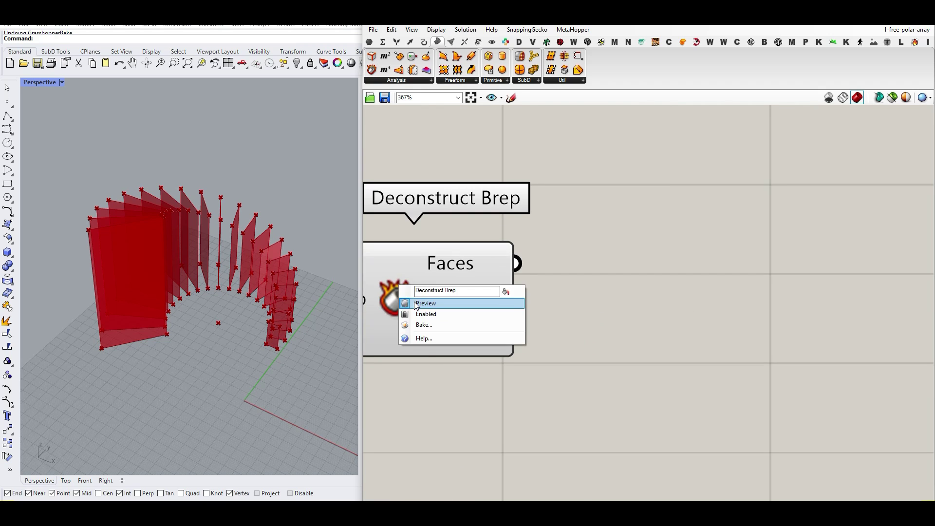
pyautogui.click(436, 300)
# - Add a List Item component beside Deconstruct Brep and connect Edges to its List input
pyautogui.click(398, 42)
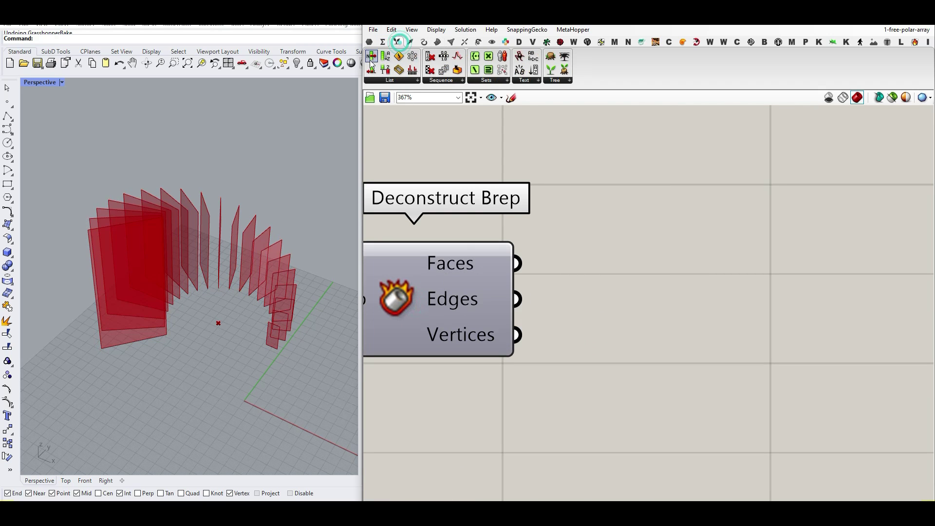
pyautogui.moveTo(539, 242); pyautogui.dragTo(635, 328)
pyautogui.moveTo(517, 299); pyautogui.dragTo(547, 292)
pyautogui.moveTo(593, 312); pyautogui.dragTo(614, 319)
pyautogui.moveTo(487, 298)
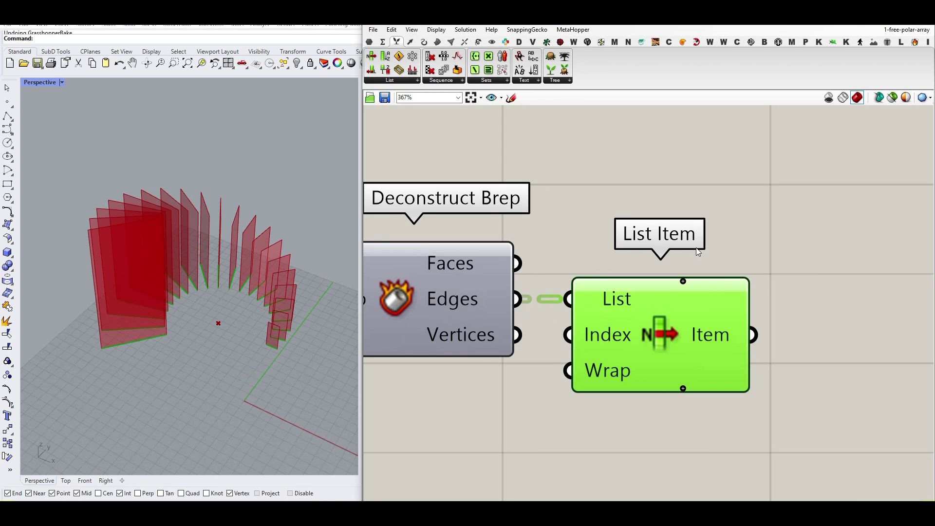
# - Extend List Item with the extra outputs +1, +2 and +3
pyautogui.moveTo(696, 247); pyautogui.dragTo(495, 267, button='right')
pyautogui.scroll(3, 502, 303)
pyautogui.moveTo(558, 264); pyautogui.dragTo(568, 338, button='right')
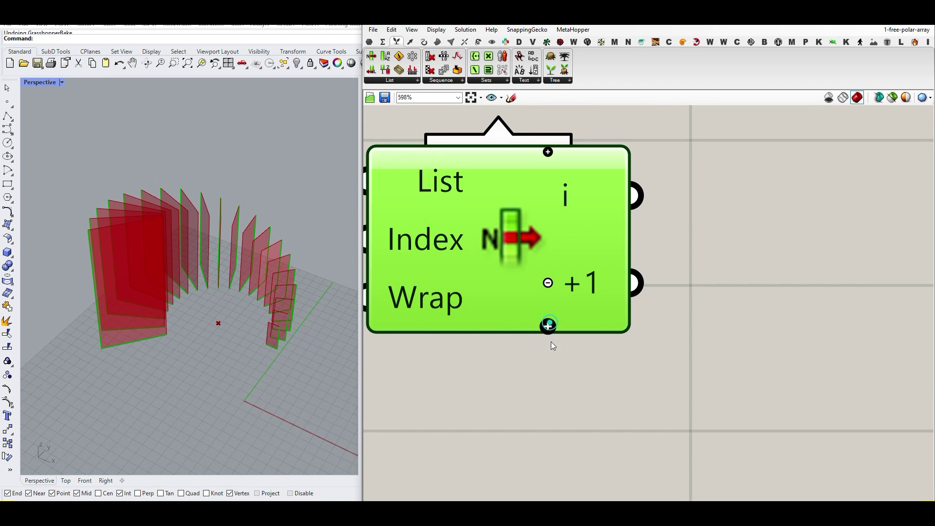
pyautogui.click(548, 324)
pyautogui.click(547, 323)
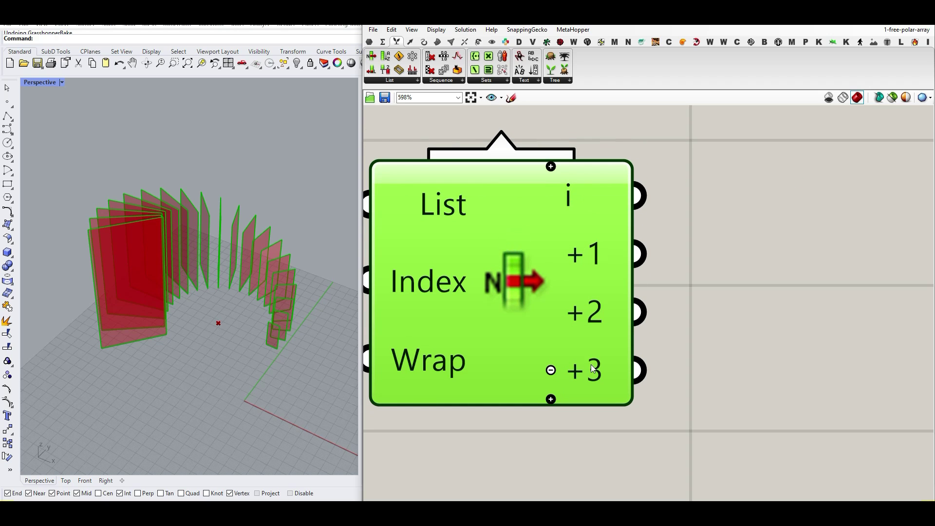
pyautogui.scroll(-3, 453, 289)
pyautogui.moveTo(469, 279); pyautogui.dragTo(509, 259)
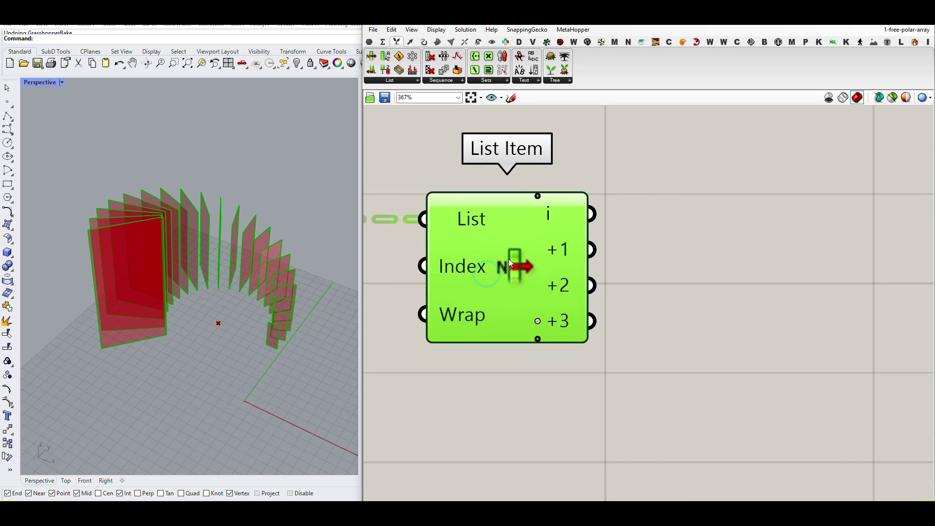
# - Add a Curve parameter beside List Item and connect output i to it
pyautogui.click(368, 43)
pyautogui.moveTo(412, 56); pyautogui.dragTo(650, 212)
pyautogui.moveTo(592, 213); pyautogui.dragTo(663, 214)
pyautogui.moveTo(116, 269); pyautogui.dragTo(216, 299, button='right')
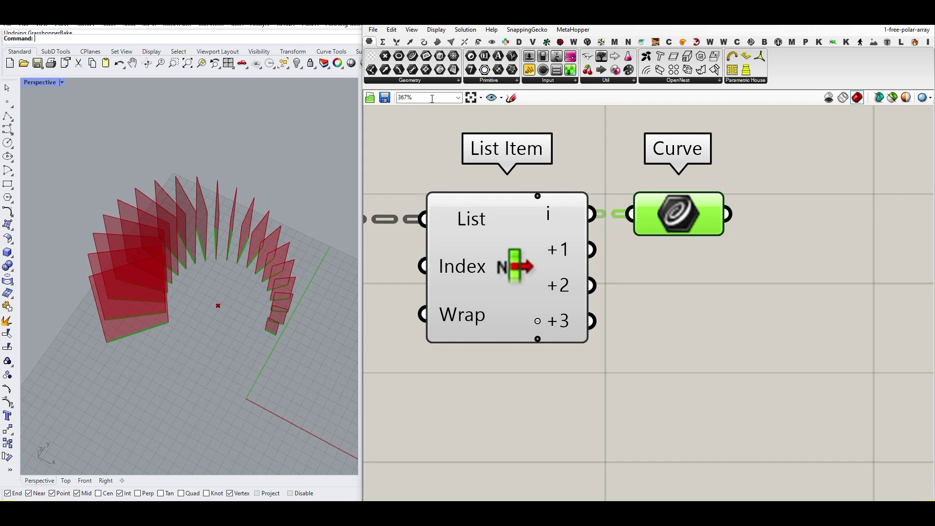
# - Add a Loft component and connect the Curve parameter to its Curves input
pyautogui.click(438, 43)
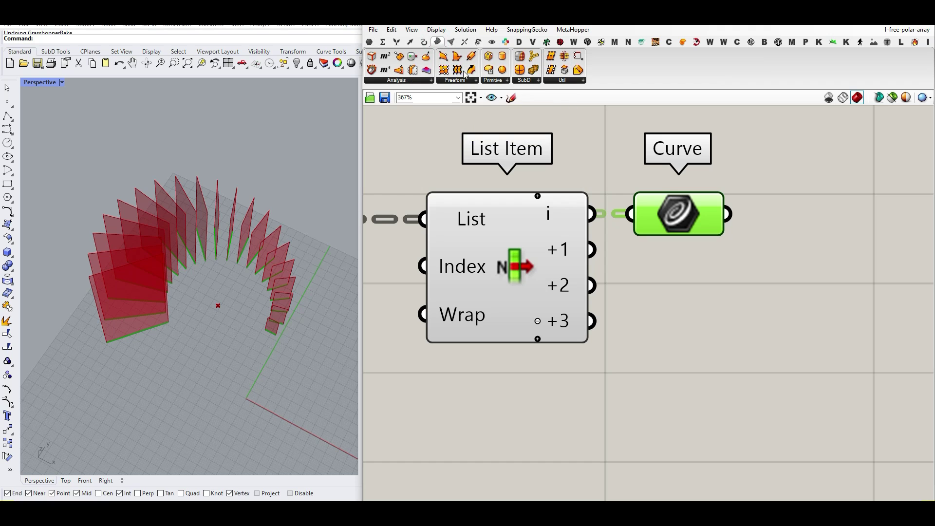
pyautogui.moveTo(460, 73); pyautogui.dragTo(847, 255)
pyautogui.moveTo(738, 217); pyautogui.dragTo(819, 226)
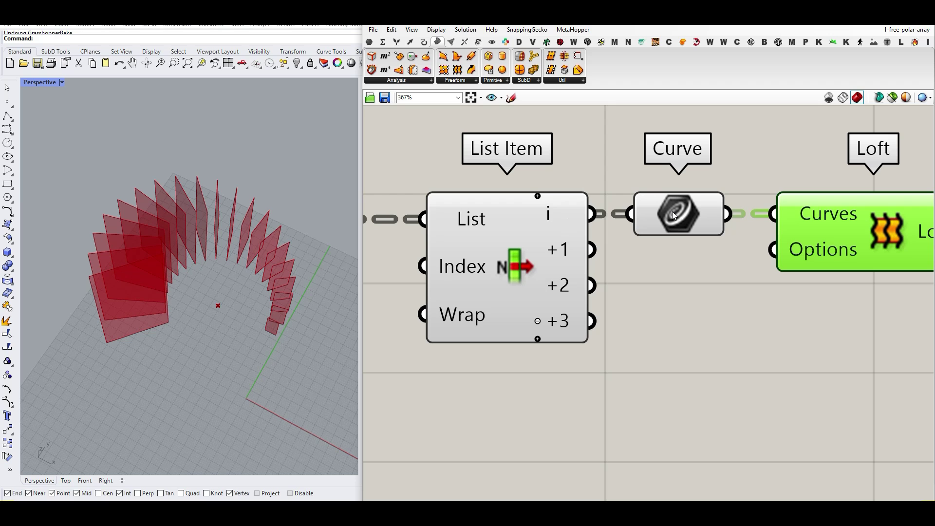
# - Simplify and flatten the data of the Curve parameter feeding Loft, and space the components apart
pyautogui.moveTo(673, 215)
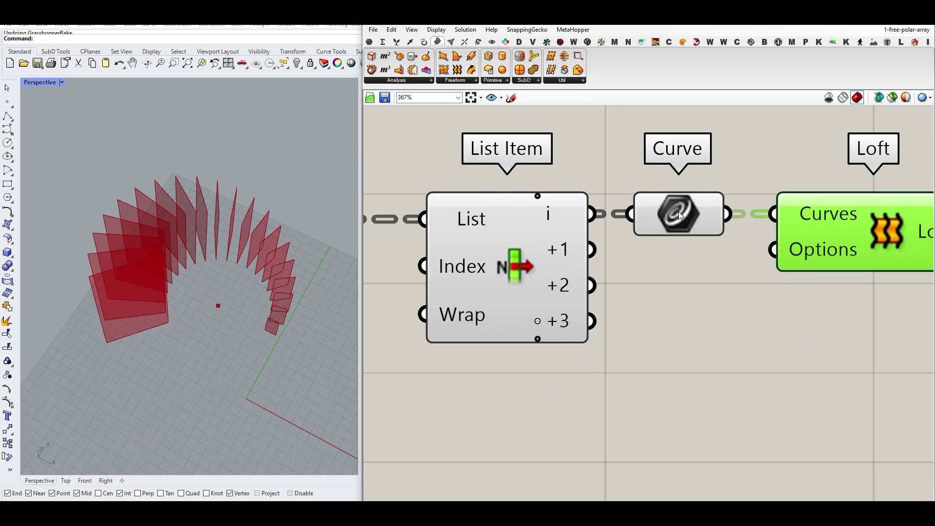
pyautogui.rightClick(686, 209)
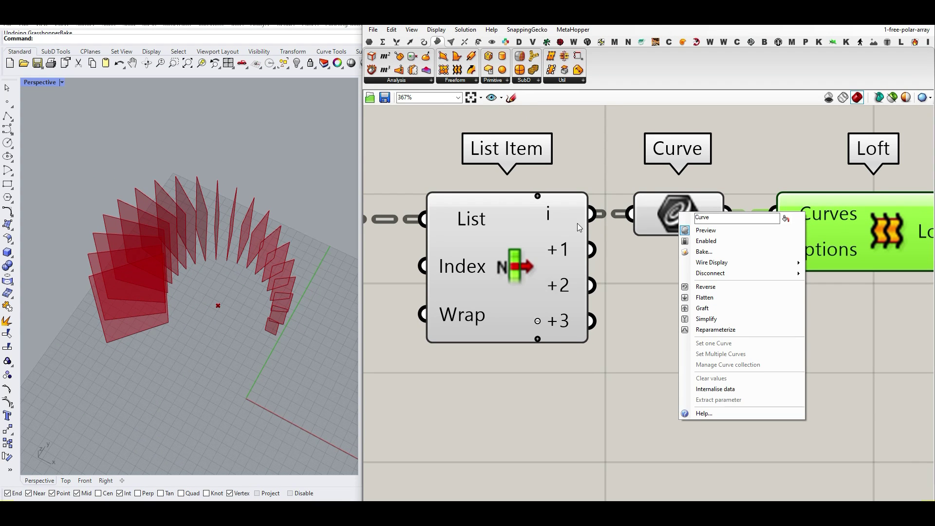
pyautogui.click(710, 320)
pyautogui.moveTo(680, 222)
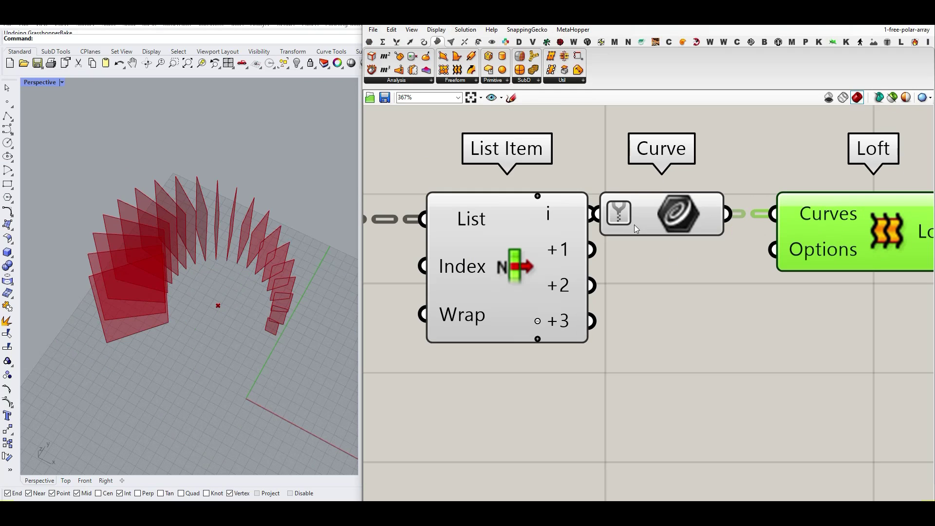
pyautogui.click(668, 215)
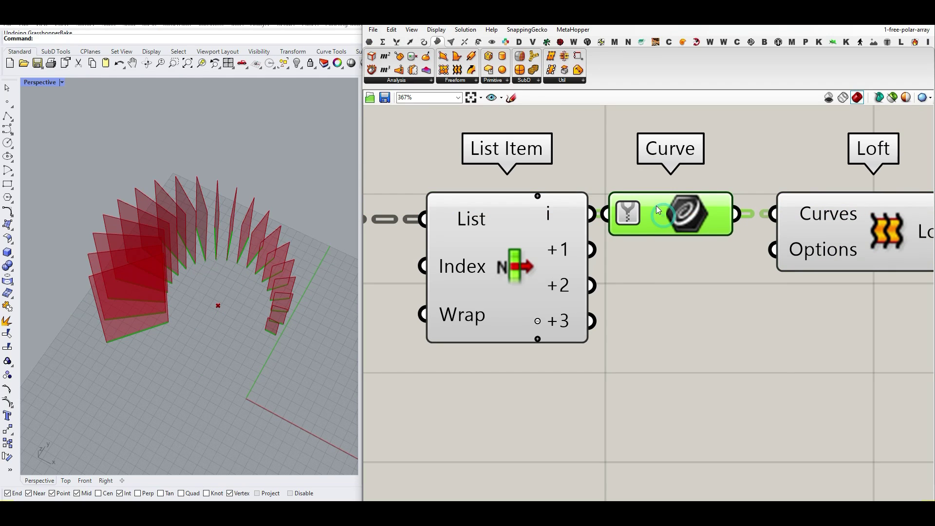
pyautogui.rightClick(656, 205)
pyautogui.click(683, 291)
pyautogui.moveTo(815, 312); pyautogui.dragTo(739, 215)
pyautogui.click(722, 259)
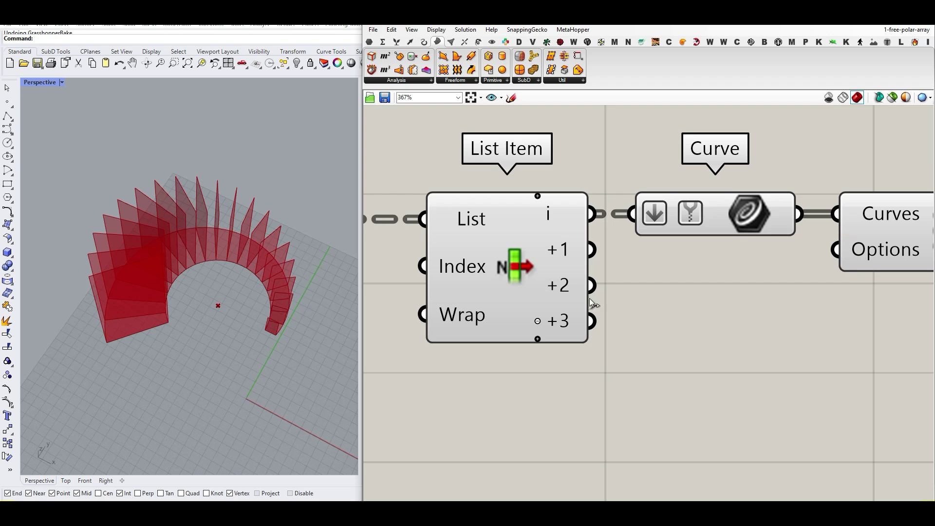
# - Bake the Loft surface with the default attributes and move the baked copy away from the preview
pyautogui.moveTo(780, 247); pyautogui.dragTo(630, 244, button='right')
pyautogui.click(740, 223)
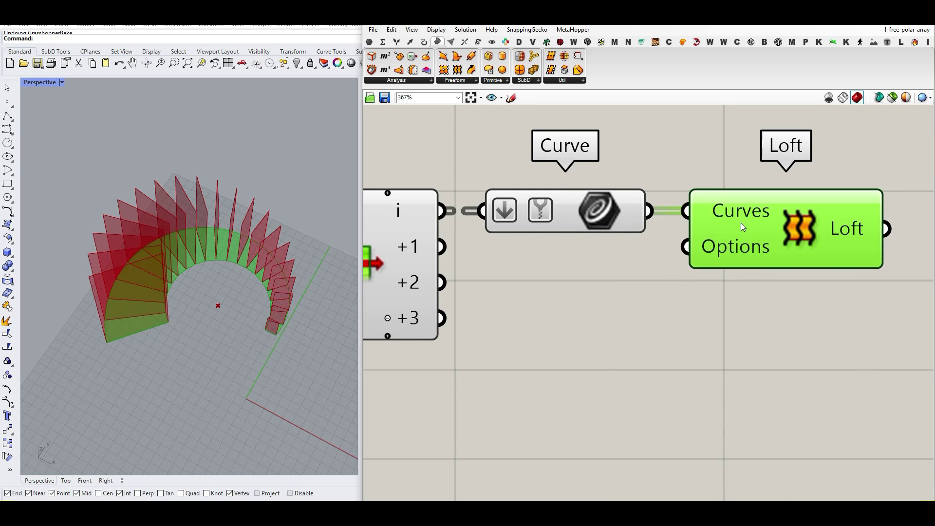
pyautogui.moveTo(275, 314); pyautogui.dragTo(214, 348, button='right')
pyautogui.rightClick(879, 226)
pyautogui.click(858, 241)
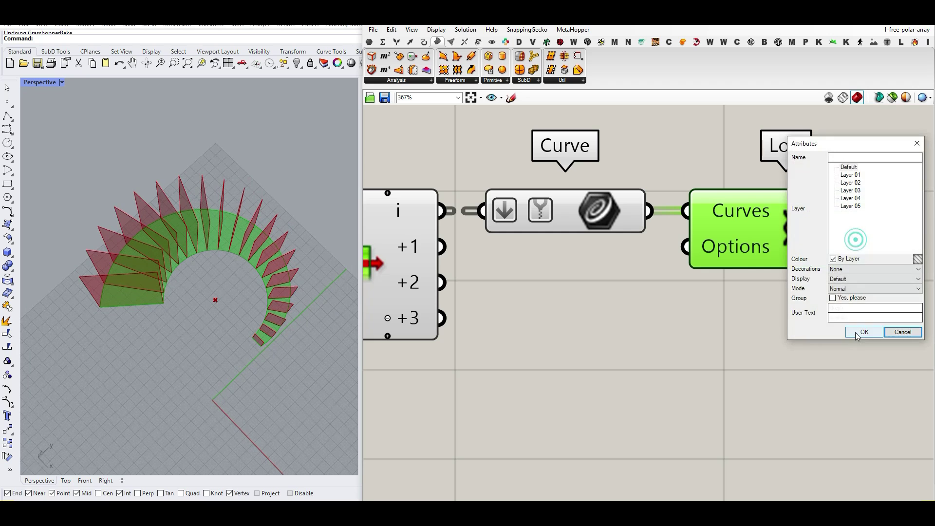
pyautogui.click(858, 332)
pyautogui.scroll(-3, 259, 266)
pyautogui.moveTo(259, 267); pyautogui.dragTo(205, 343)
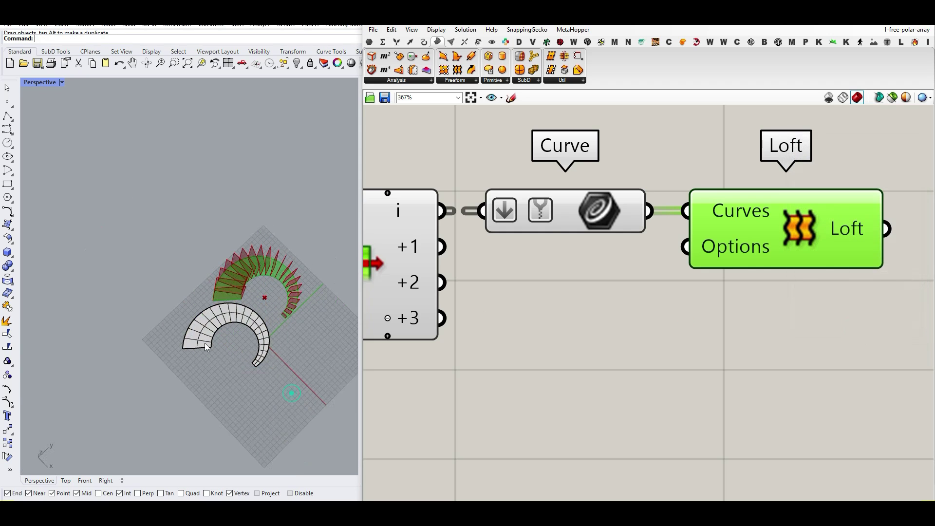
# - Undo the move and the bake of the Loft surface
pyautogui.scroll(3, 210, 359)
pyautogui.hotkey('ctrl', 'z')
pyautogui.hotkey('ctrl', 'z')
pyautogui.scroll(-5, 184, 352)
pyautogui.moveTo(184, 353); pyautogui.dragTo(236, 287, button='right')
pyautogui.scroll(7, 243, 283)
pyautogui.keyDown('shift'); pyautogui.moveTo(258, 254); pyautogui.dragTo(222, 285, button='right'); pyautogui.keyUp('shift')
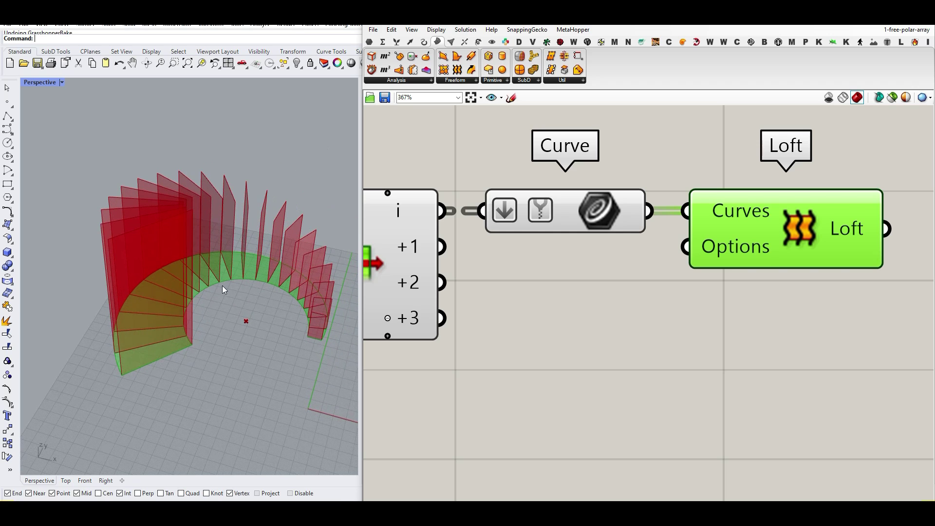
# - Duplicate the Curve and Loft pair below the original and connect List Item output +1 to the copied Curve
pyautogui.moveTo(595, 277); pyautogui.dragTo(609, 288, button='right')
pyautogui.scroll(-3, 609, 288)
pyautogui.moveTo(727, 300); pyautogui.dragTo(612, 239)
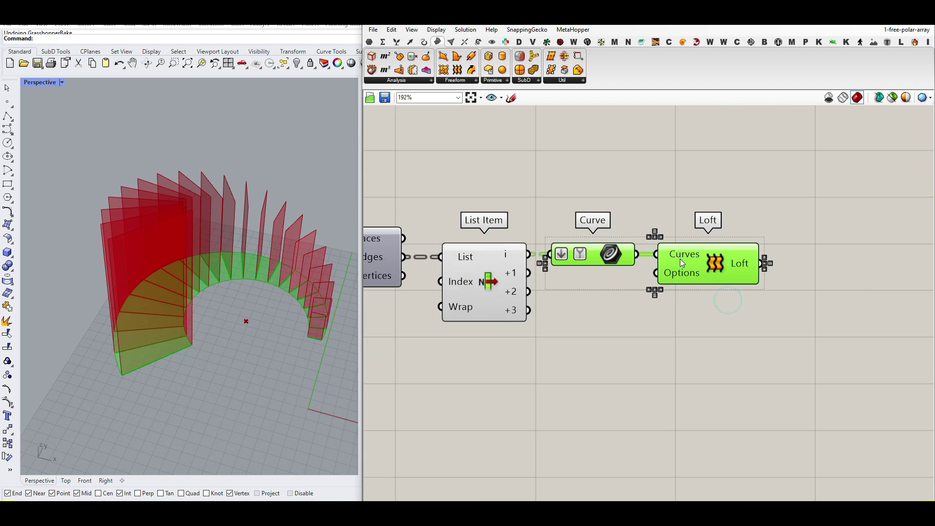
pyautogui.moveTo(697, 263); pyautogui.dragTo(703, 222)
pyautogui.hotkey('ctrl', 'c')
pyautogui.hotkey('ctrl', 'v')
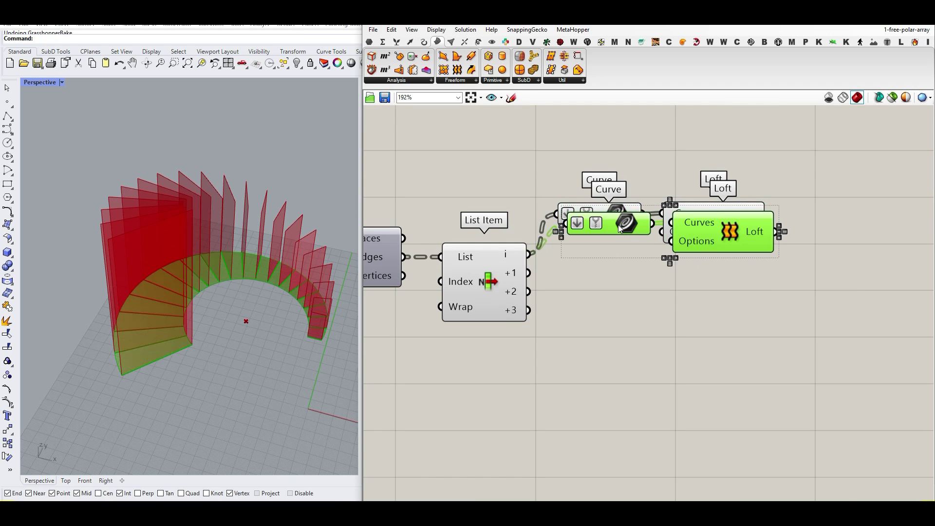
pyautogui.moveTo(618, 223); pyautogui.dragTo(609, 275)
pyautogui.click(610, 250)
pyautogui.moveTo(529, 272); pyautogui.dragTo(555, 275)
# - Duplicate the second Curve and Loft pair below it and connect output +2 to the new Curve
pyautogui.moveTo(761, 327); pyautogui.dragTo(590, 257)
pyautogui.keyDown('alt'); pyautogui.moveTo(695, 271); pyautogui.dragTo(694, 332); pyautogui.keyUp('alt')
pyautogui.moveTo(529, 291); pyautogui.dragTo(556, 334)
# - Duplicate the third Curve and Loft pair below it and connect output +3 to the fourth Curve
pyautogui.moveTo(723, 388); pyautogui.dragTo(614, 339)
pyautogui.keyDown('alt'); pyautogui.moveTo(719, 349); pyautogui.dragTo(725, 391); pyautogui.keyUp('alt')
pyautogui.moveTo(551, 369); pyautogui.dragTo(562, 376)
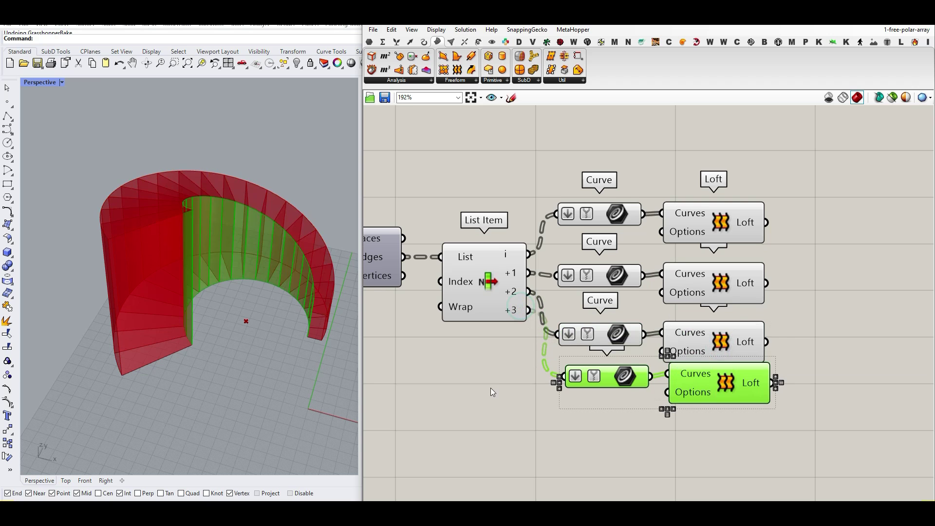
pyautogui.click(490, 387)
# - Examine which side of the arrayed form each of the three duplicated Lofts produces
pyautogui.moveTo(278, 337); pyautogui.dragTo(295, 279, button='right')
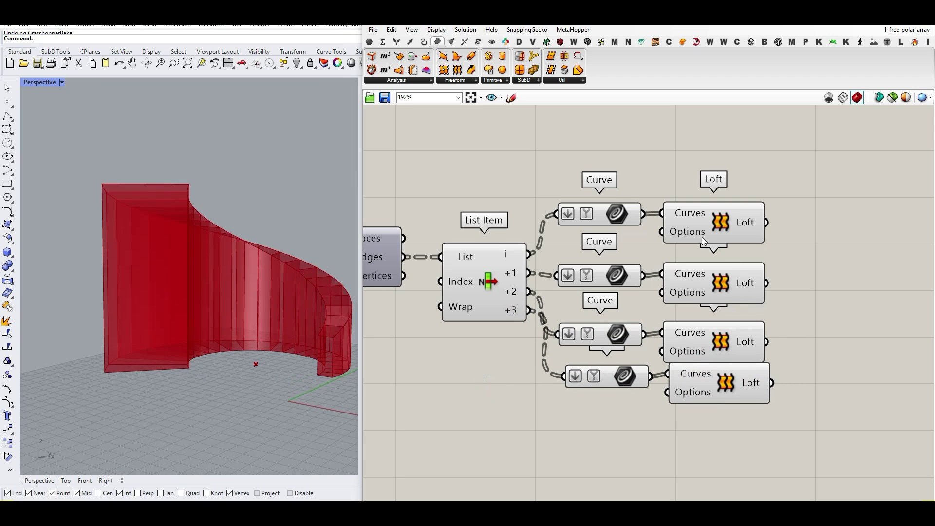
pyautogui.click(720, 292)
pyautogui.click(720, 333)
pyautogui.click(717, 387)
pyautogui.moveTo(241, 347)
pyautogui.mouseDown(button='right')
pyautogui.moveTo(240, 232)
pyautogui.moveTo(223, 225)
pyautogui.moveTo(232, 352)
pyautogui.mouseUp(button='right')
pyautogui.moveTo(229, 185); pyautogui.dragTo(272, 258, button='right')
pyautogui.scroll(-2, 705, 238)
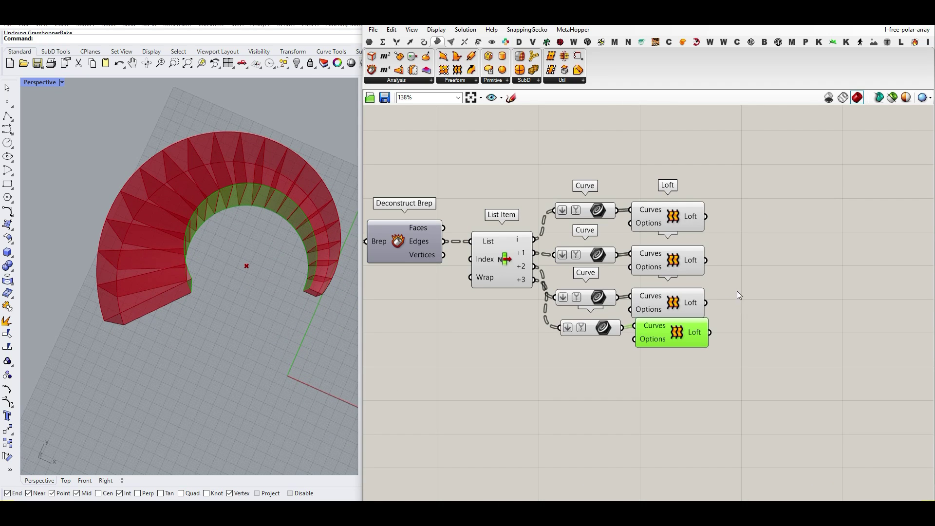
# - Add a Weave component beside the four Loft components
pyautogui.moveTo(689, 213)
pyautogui.scroll(2, 784, 273)
pyautogui.moveTo(786, 284); pyautogui.dragTo(703, 237, button='right')
pyautogui.doubleClick(705, 224)
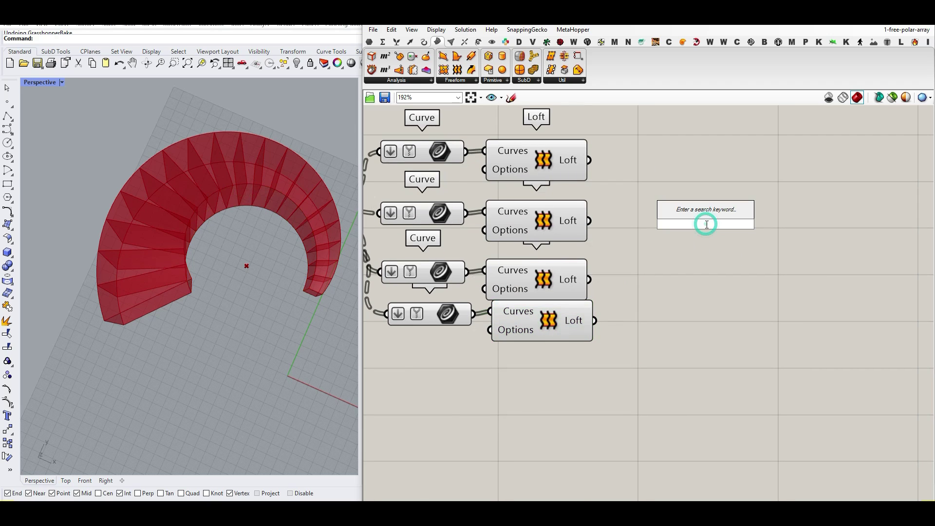
pyautogui.click(397, 42)
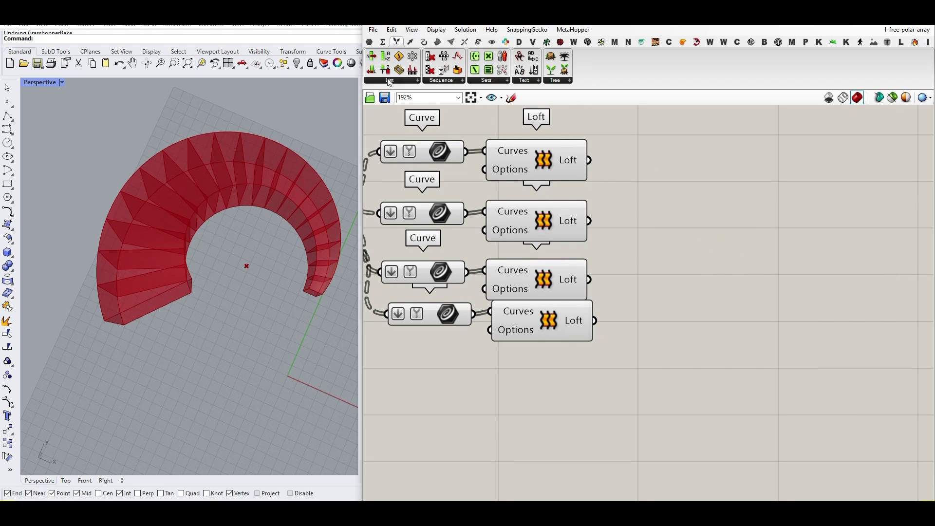
pyautogui.click(390, 80)
pyautogui.click(391, 203)
pyautogui.click(709, 243)
pyautogui.moveTo(709, 242); pyautogui.dragTo(595, 249, button='right')
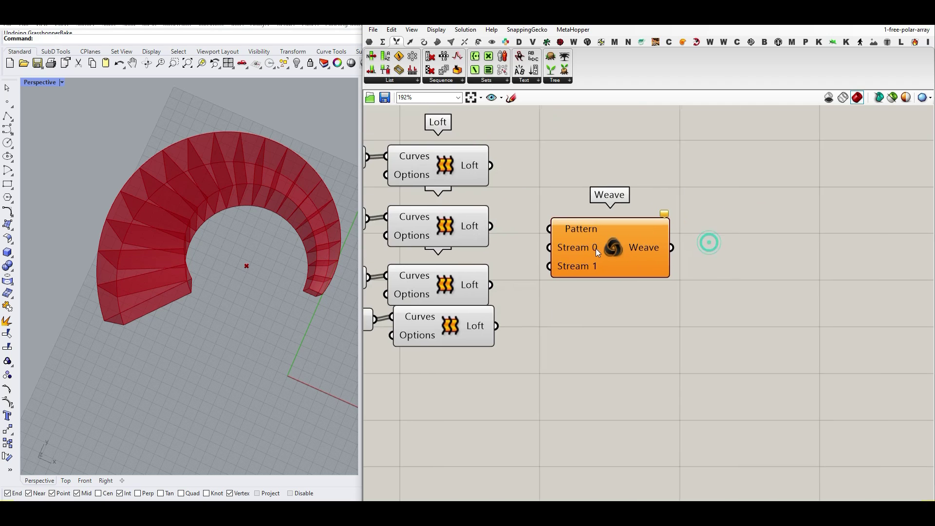
# - Extend the Weave component to four stream inputs, 0 to 3, and place it level with the Lofts
pyautogui.scroll(3, 602, 248)
pyautogui.click(602, 294)
pyautogui.click(602, 308)
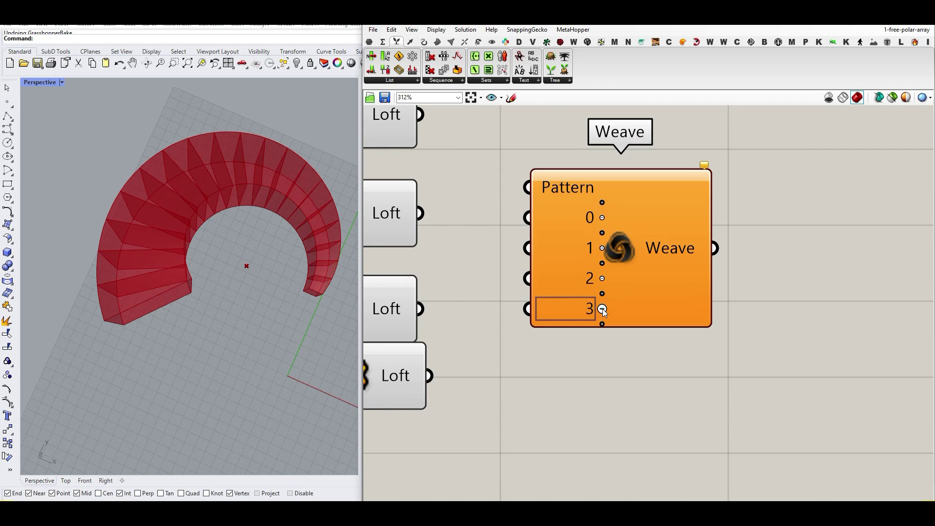
pyautogui.scroll(-3, 600, 359)
pyautogui.moveTo(629, 272); pyautogui.dragTo(625, 217)
# - Connect the four Loft outputs in order to Weave inputs 0, 1, 2 and 3, and shift the Weave clear of the Lofts
pyautogui.moveTo(491, 186); pyautogui.dragTo(548, 195)
pyautogui.moveTo(493, 245); pyautogui.dragTo(546, 220)
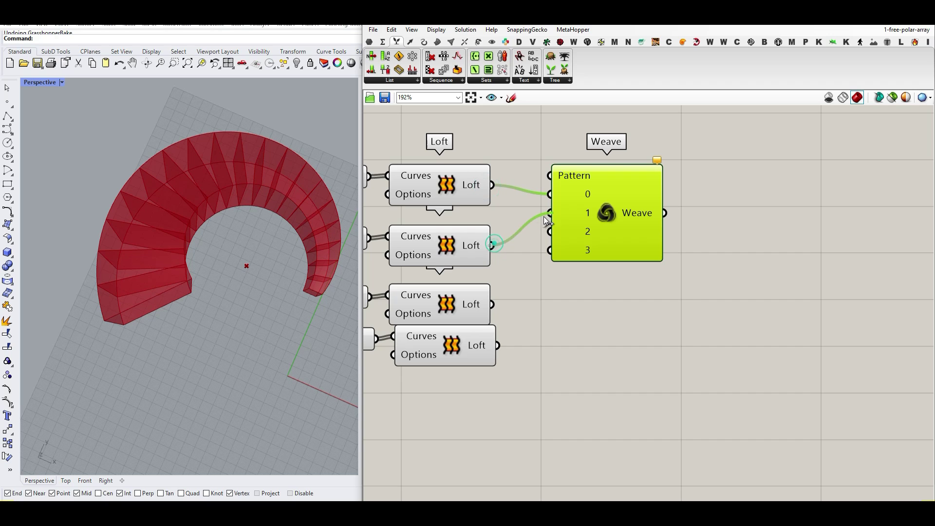
pyautogui.moveTo(493, 304); pyautogui.dragTo(549, 231)
pyautogui.moveTo(497, 345); pyautogui.dragTo(549, 250)
pyautogui.moveTo(583, 235); pyautogui.dragTo(637, 300)
# - Turn off the preview of the Curve, Loft and Weave components
pyautogui.scroll(-5, 712, 315)
pyautogui.moveTo(712, 315); pyautogui.dragTo(430, 185)
pyautogui.rightClick(508, 152)
pyautogui.click(533, 160)
pyautogui.moveTo(702, 172); pyautogui.dragTo(424, 295)
pyautogui.click(496, 139)
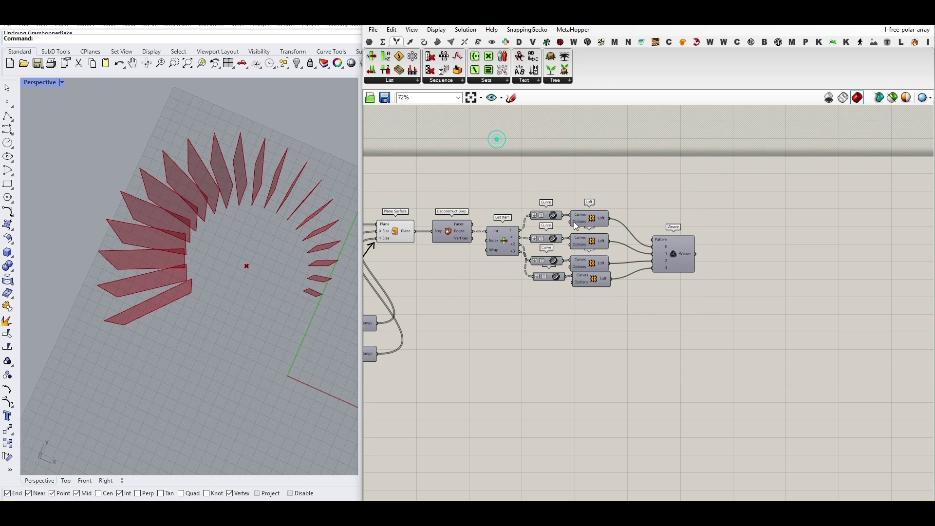
# - Add a Surface parameter after the Weave, connect the Weave output to it, and inspect the resulting surfaces
pyautogui.scroll(5, 627, 227)
pyautogui.scroll(2, 553, 175)
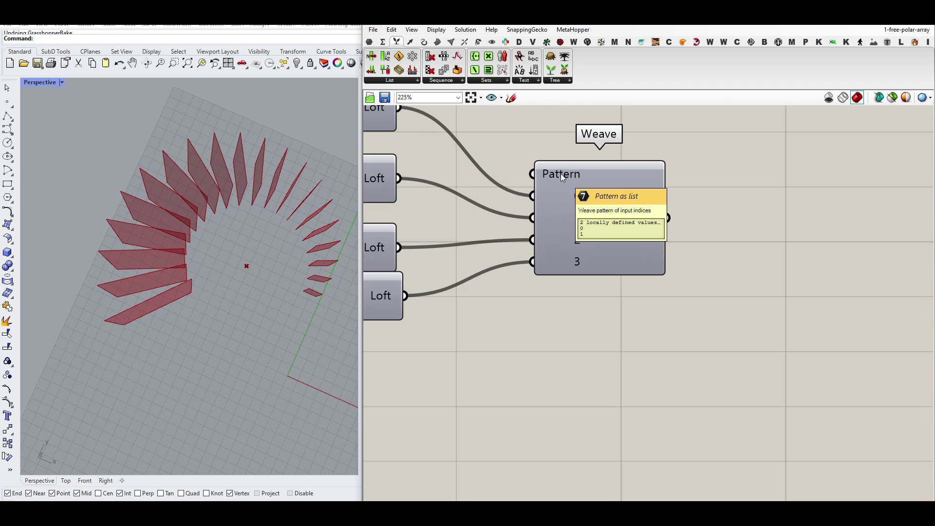
pyautogui.click(369, 41)
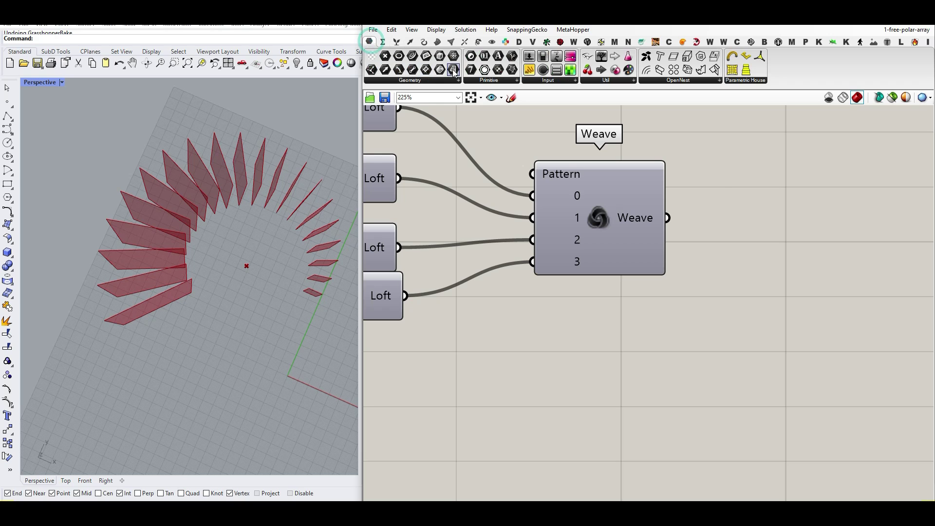
pyautogui.moveTo(691, 220); pyautogui.dragTo(693, 217)
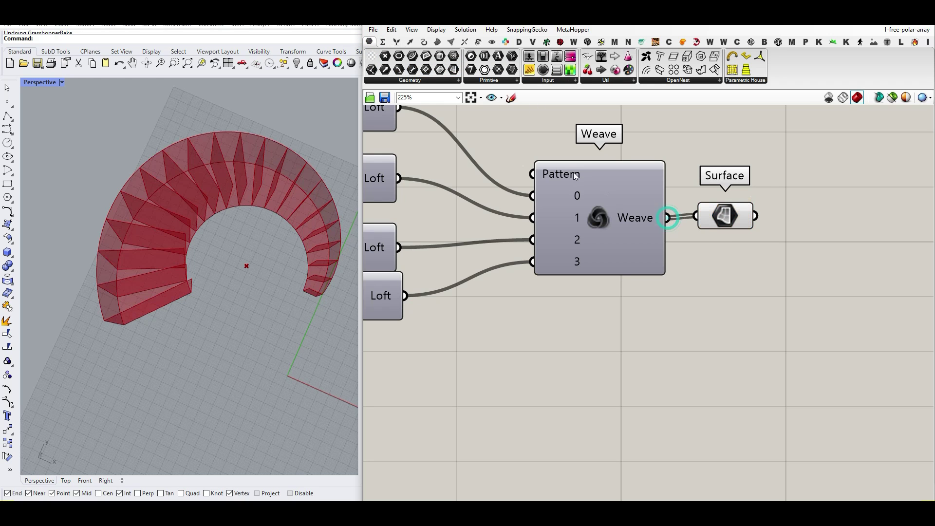
pyautogui.moveTo(205, 253); pyautogui.dragTo(173, 166, button='right')
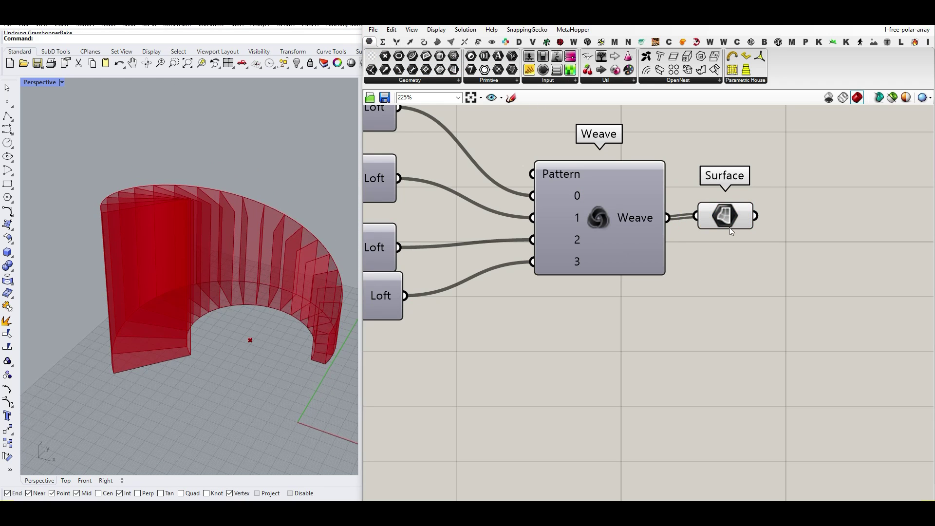
pyautogui.click(724, 219)
pyautogui.moveTo(253, 263); pyautogui.dragTo(126, 211, button='right')
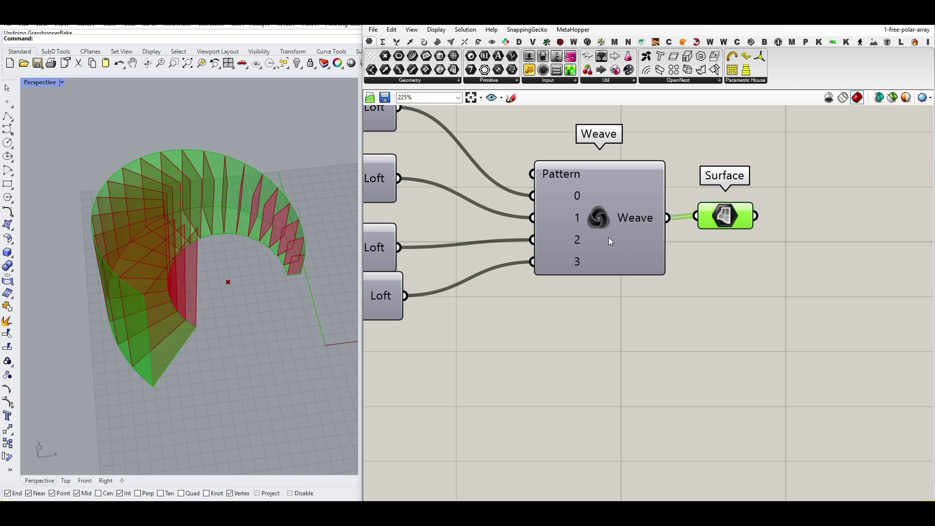
# - Add an integer slider from 0 to 3 above the Lofts and connect it to the Weave's Pattern input
pyautogui.scroll(-3, 592, 292)
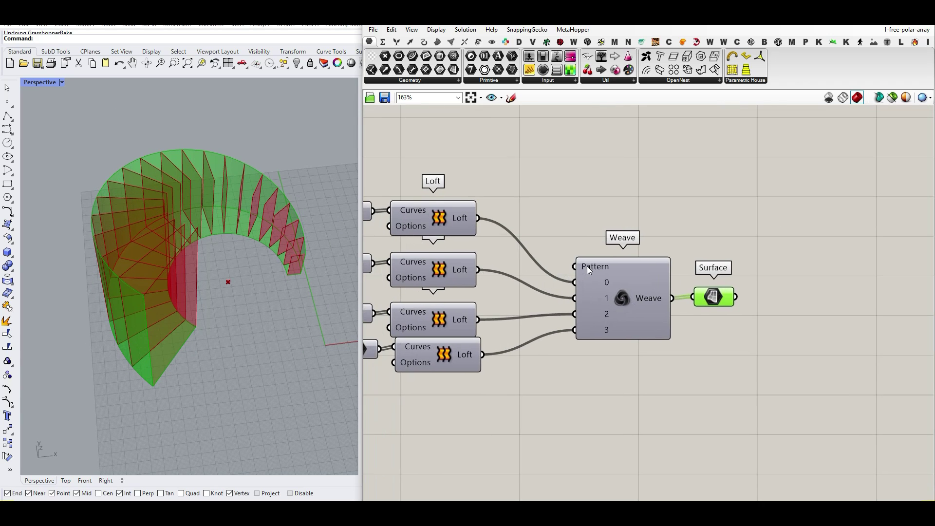
pyautogui.scroll(3, 518, 187)
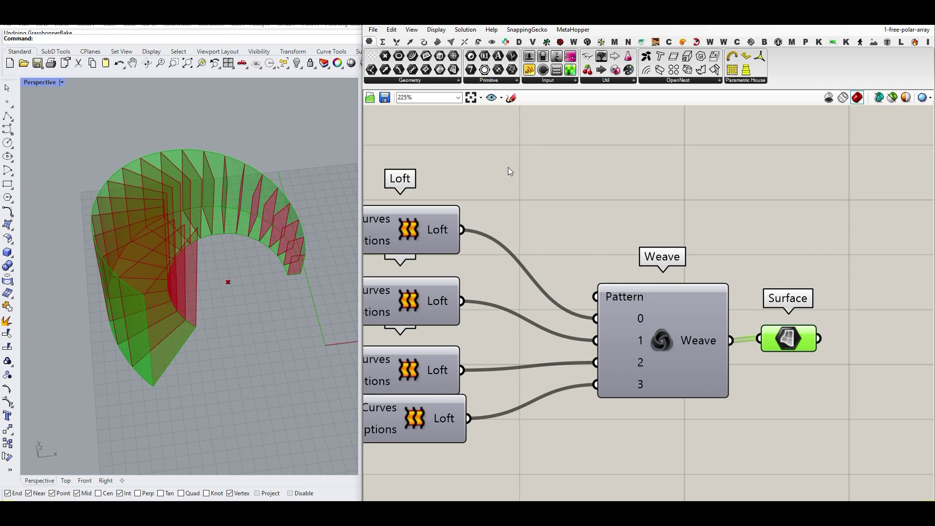
pyautogui.doubleClick(482, 157)
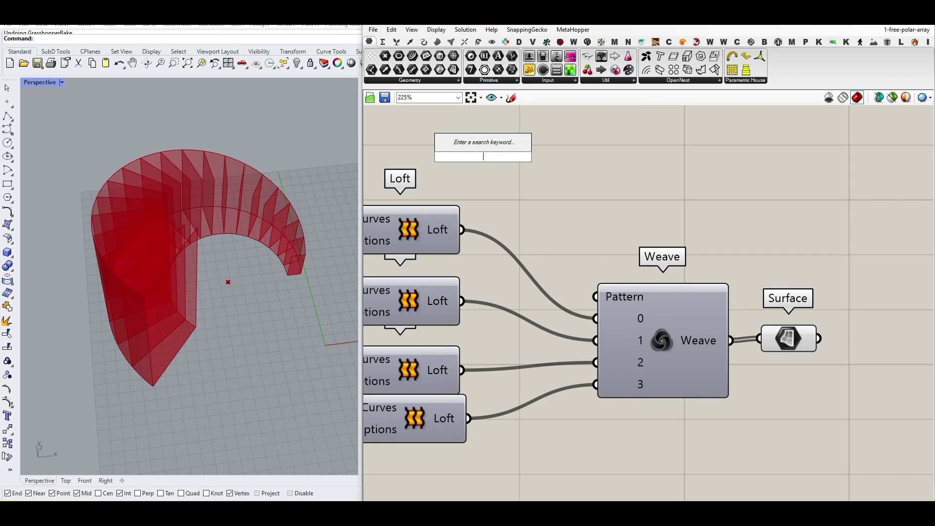
pyautogui.write('0..3')
pyautogui.press('Return')
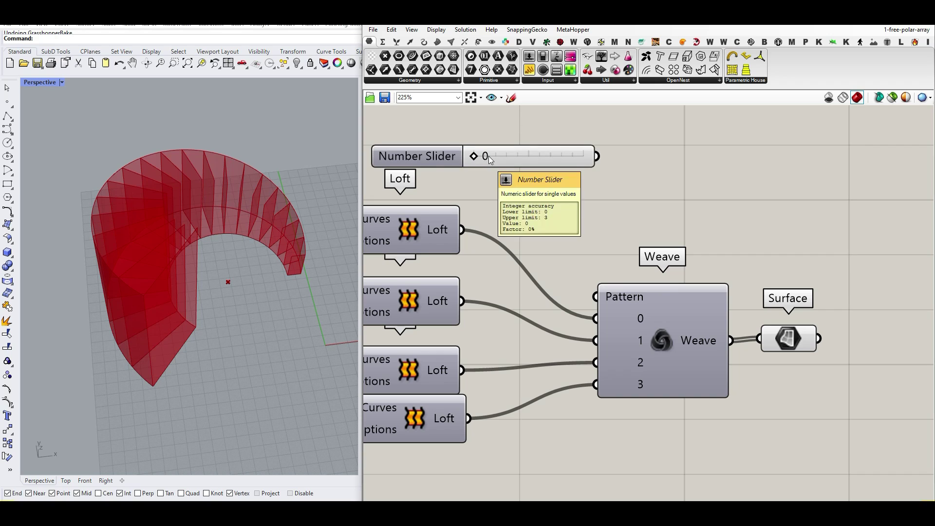
pyautogui.moveTo(597, 157); pyautogui.dragTo(590, 302)
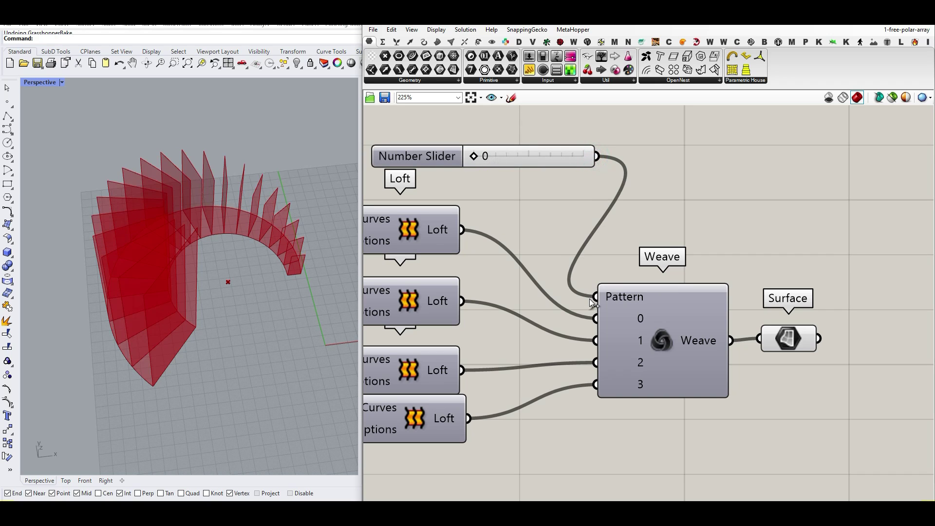
pyautogui.click(814, 339)
# - Rename the Pattern slider to "Picking Outputs"
pyautogui.rightClick(436, 159)
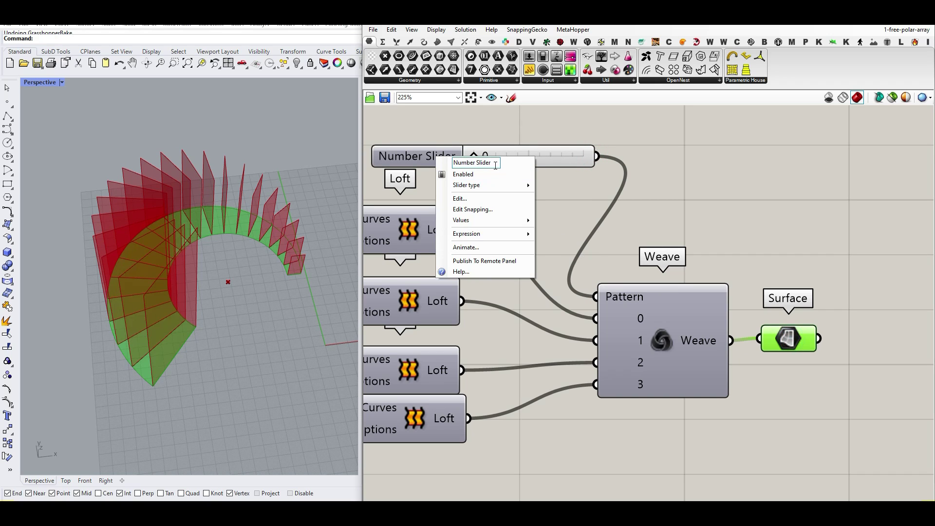
pyautogui.write('Pick')
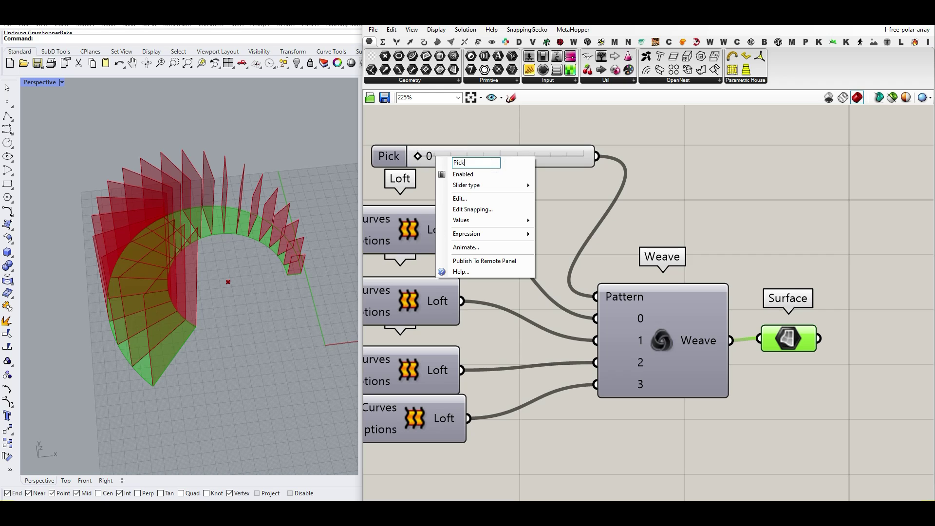
pyautogui.write('ing O')
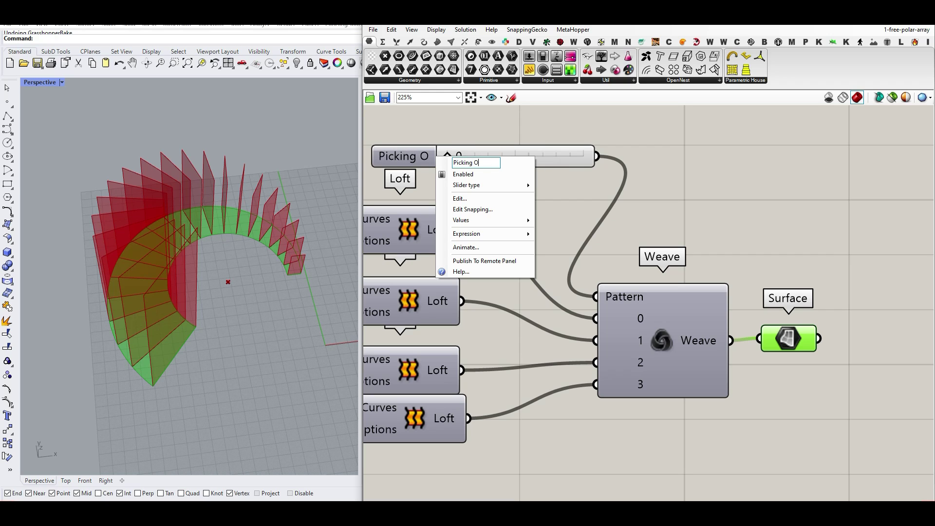
pyautogui.write('utputs')
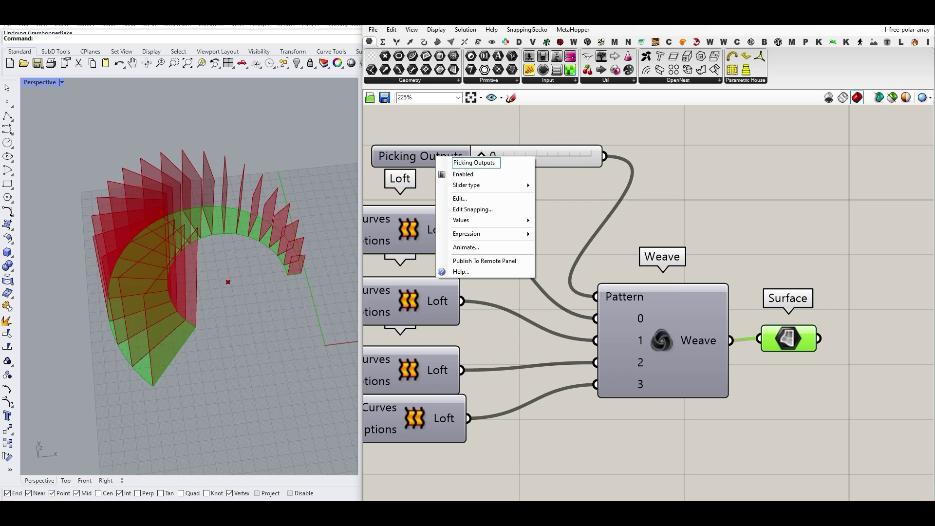
pyautogui.click(542, 119)
# - Duplicate the Picking Outputs slider, set the copy to 2, and connect it to Pattern alongside the original
pyautogui.moveTo(518, 153); pyautogui.dragTo(503, 227, button='right')
pyautogui.moveTo(501, 229); pyautogui.dragTo(540, 199)
pyautogui.hotkey('ctrl', 'v')
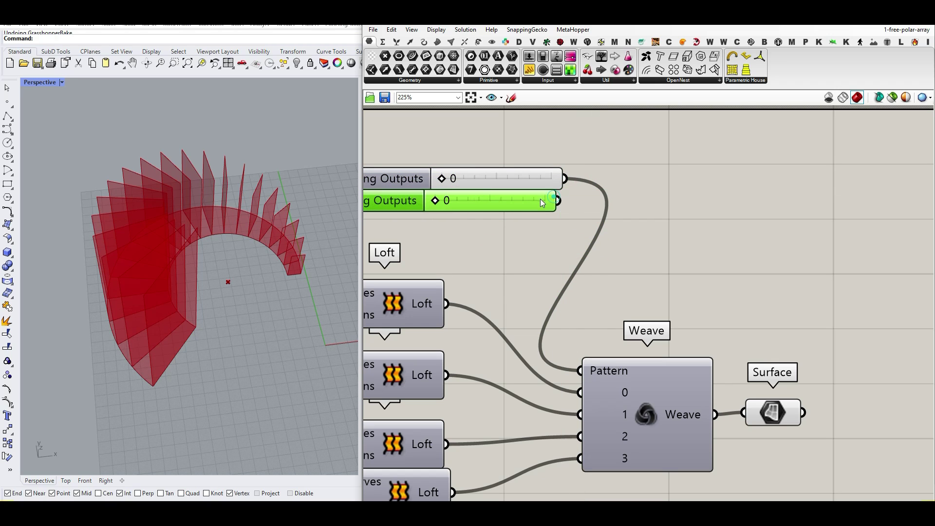
pyautogui.moveTo(454, 200); pyautogui.dragTo(591, 372)
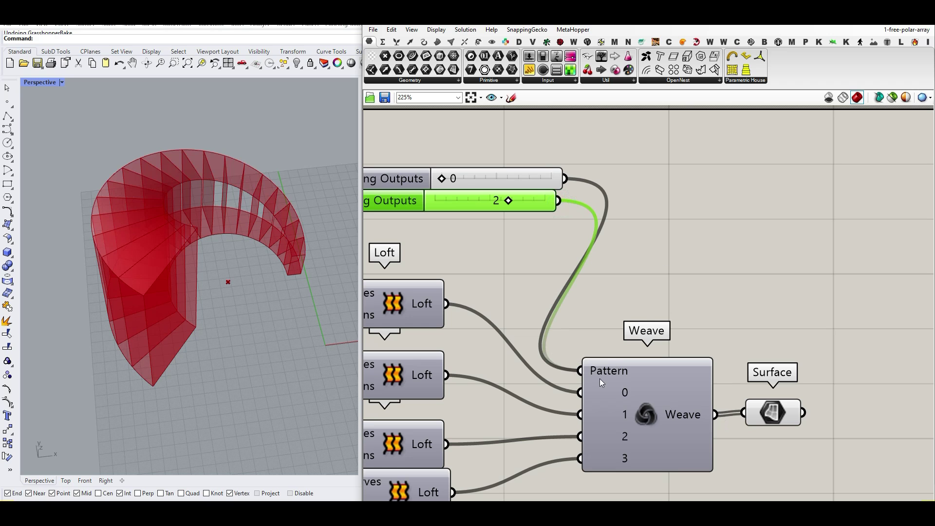
pyautogui.moveTo(239, 303); pyautogui.dragTo(162, 316, button='right')
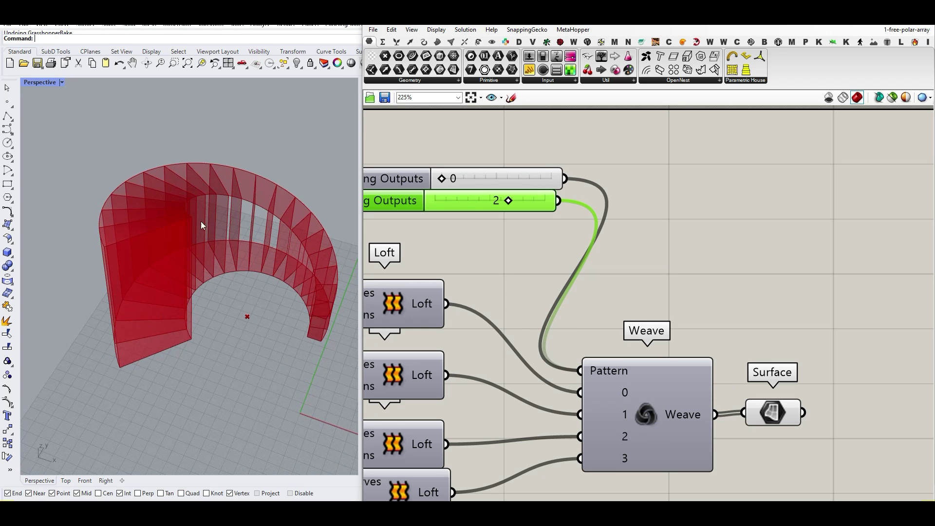
# - Temporarily hide the Plane Surface preview to examine the picked Loft surfaces on their own, and show it again
pyautogui.scroll(-5, 542, 314)
pyautogui.rightClick(392, 309)
pyautogui.click(409, 323)
pyautogui.moveTo(197, 299); pyautogui.dragTo(226, 291, button='right')
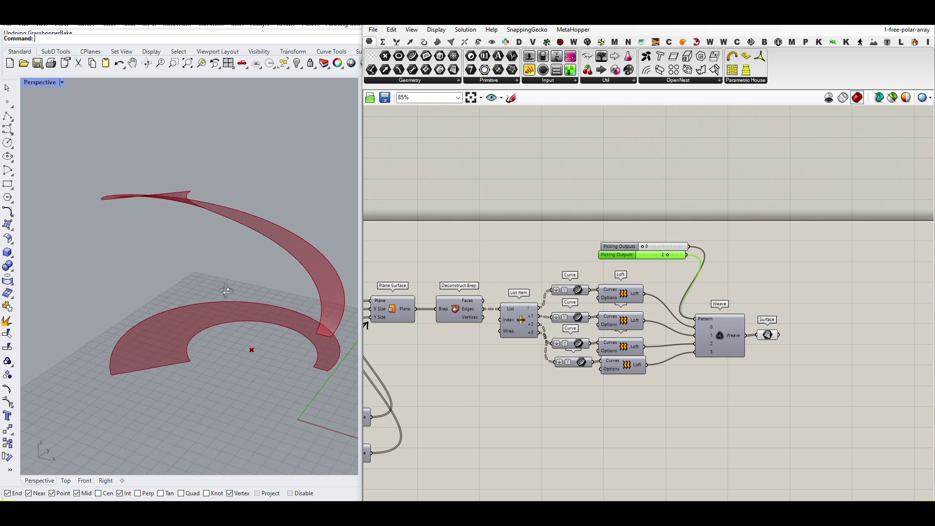
pyautogui.rightClick(394, 309)
pyautogui.click(419, 323)
pyautogui.moveTo(305, 271); pyautogui.dragTo(287, 281, button='right')
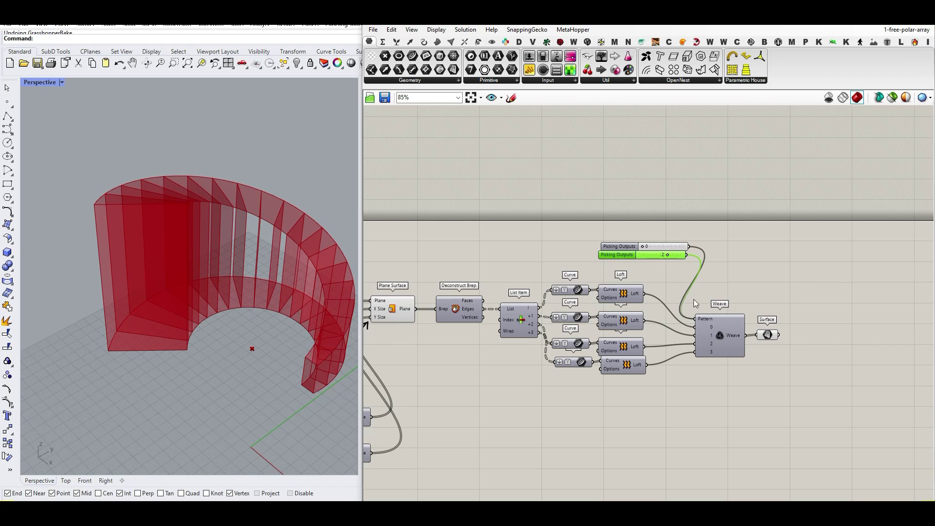
# - Add a Custom Preview above Deconstruct Brep and connect the Plane Surface output to its Geometry input
pyautogui.moveTo(836, 312); pyautogui.dragTo(695, 304, button='right')
pyautogui.scroll(3, 667, 316)
pyautogui.moveTo(569, 335); pyautogui.dragTo(780, 291, button='right')
pyautogui.click(492, 42)
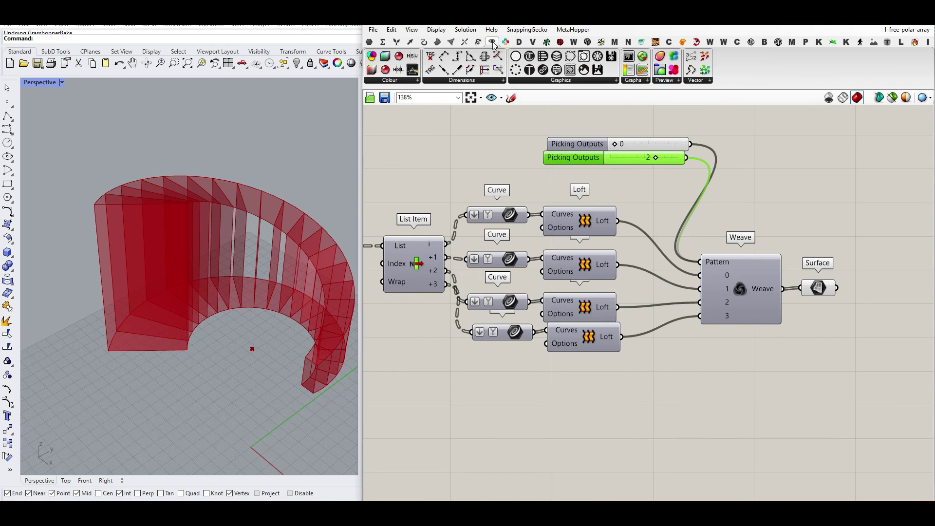
pyautogui.scroll(-4, 758, 232)
pyautogui.scroll(3, 457, 276)
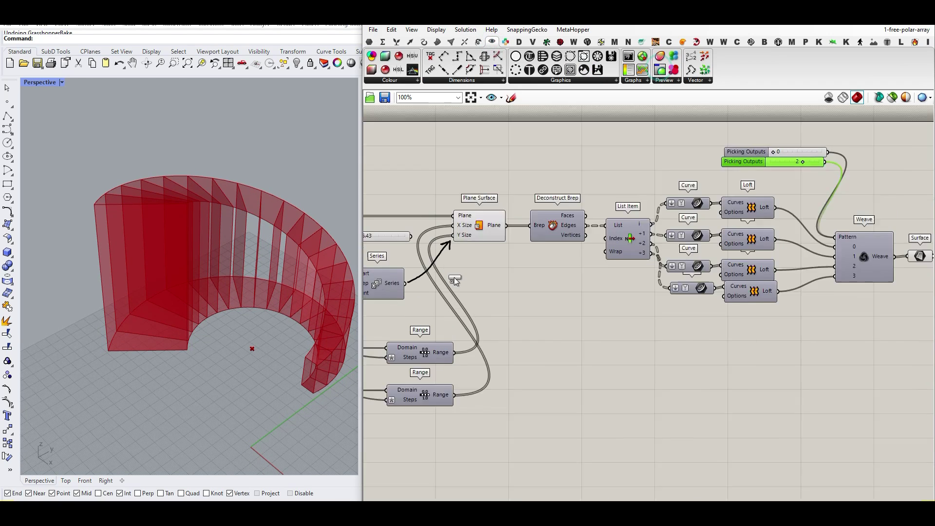
pyautogui.click(571, 272)
pyautogui.moveTo(545, 266); pyautogui.dragTo(517, 217)
pyautogui.moveTo(578, 291); pyautogui.dragTo(556, 253, button='right')
pyautogui.moveTo(552, 236); pyautogui.dragTo(546, 187)
pyautogui.scroll(-4, 523, 263)
pyautogui.scroll(4, 531, 172)
# - Add a Brep Edges component above the Custom Preview and connect the Plane Surface output to its Brep input
pyautogui.click(437, 42)
pyautogui.click(399, 70)
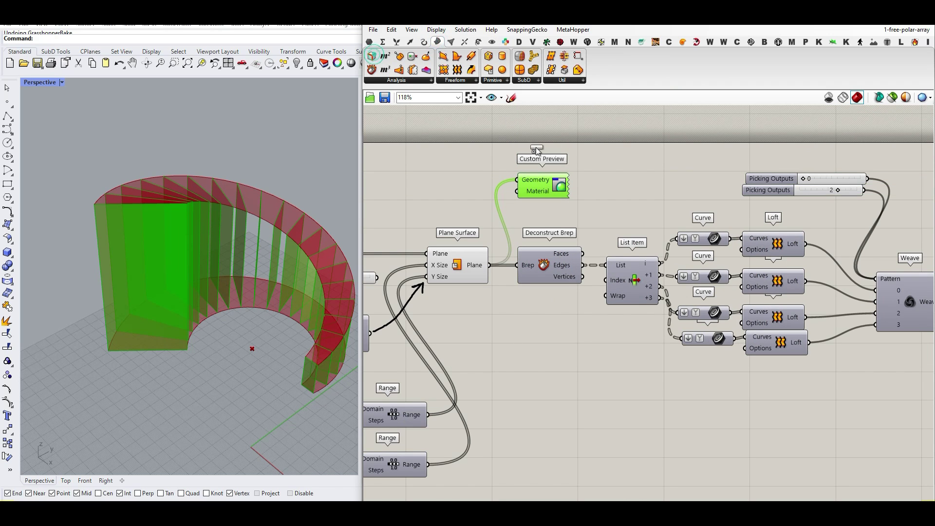
pyautogui.click(538, 148)
pyautogui.moveTo(490, 266); pyautogui.dragTo(497, 149)
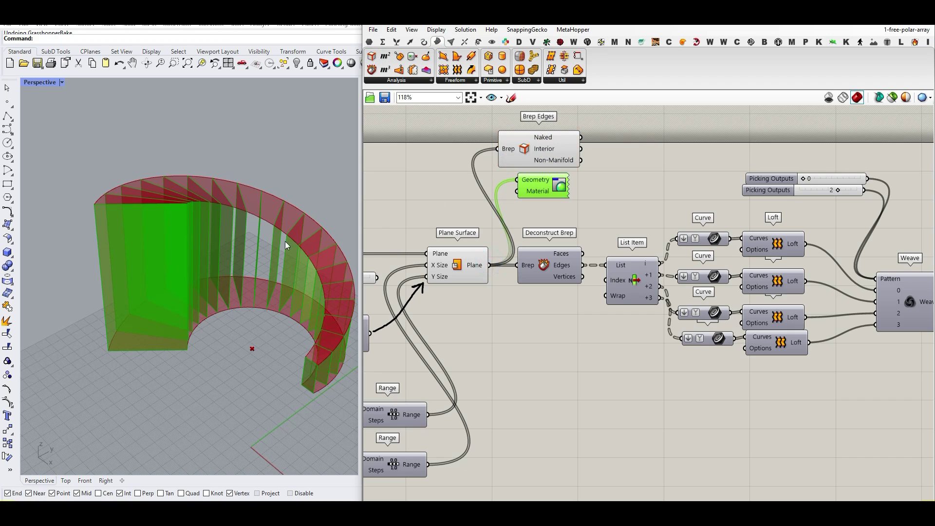
pyautogui.click(609, 201)
pyautogui.moveTo(216, 283); pyautogui.dragTo(185, 258, button='right')
# - Set the Start Height slider feeding the upper Construct Domain to 140.21
pyautogui.moveTo(626, 224); pyautogui.dragTo(561, 227, button='right')
pyautogui.scroll(-2, 562, 227)
pyautogui.moveTo(761, 235); pyautogui.dragTo(652, 244, button='right')
pyautogui.scroll(3, 692, 272)
pyautogui.moveTo(120, 301)
pyautogui.mouseDown(button='right')
pyautogui.moveTo(270, 229)
pyautogui.moveTo(103, 244)
pyautogui.moveTo(121, 306)
pyautogui.mouseUp(button='right')
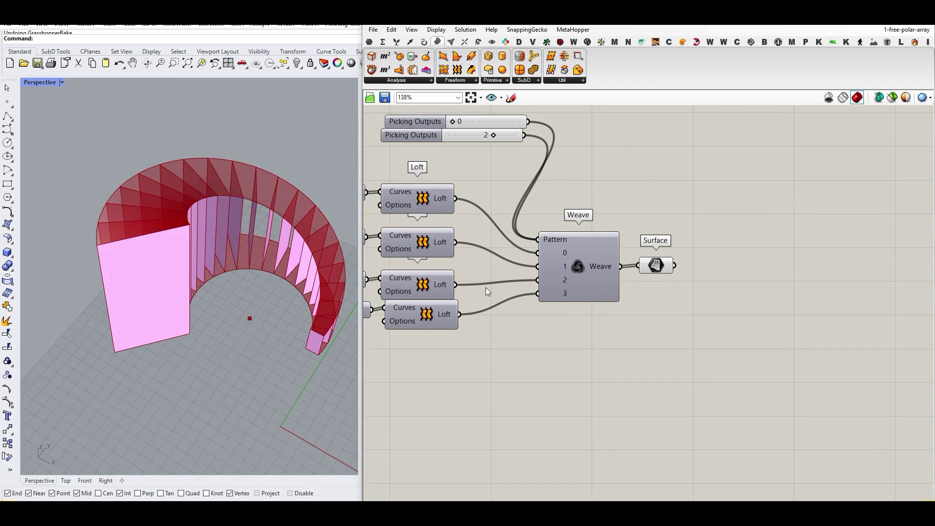
pyautogui.scroll(-5, 755, 290)
pyautogui.moveTo(522, 295); pyautogui.dragTo(728, 296, button='right')
pyautogui.scroll(6, 728, 296)
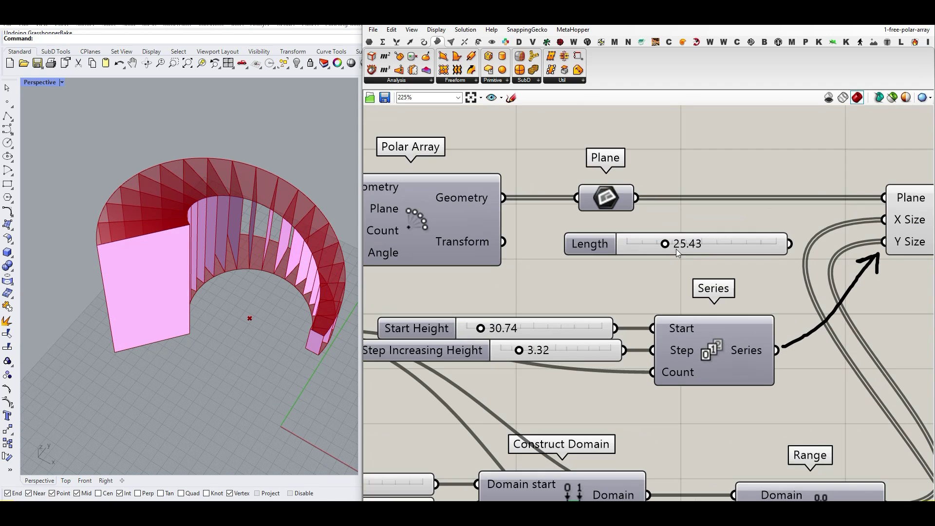
pyautogui.moveTo(481, 331); pyautogui.dragTo(516, 303)
pyautogui.scroll(-2, 550, 306)
pyautogui.scroll(3, 460, 325)
# - Set the End Height of the upper Construct Domain to 40.75 and the Starting Length of the lower one to 25.15
pyautogui.moveTo(229, 204); pyautogui.dragTo(233, 248, button='right')
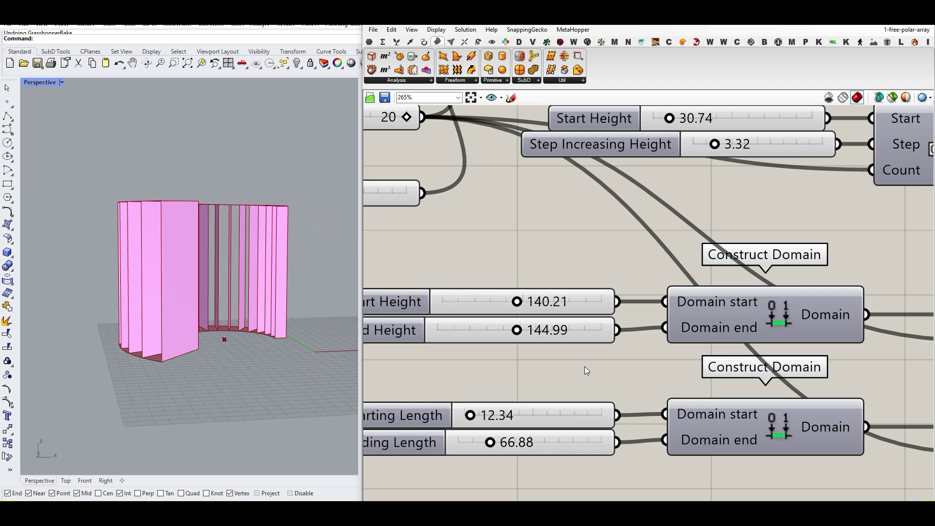
pyautogui.moveTo(523, 333); pyautogui.dragTo(466, 333)
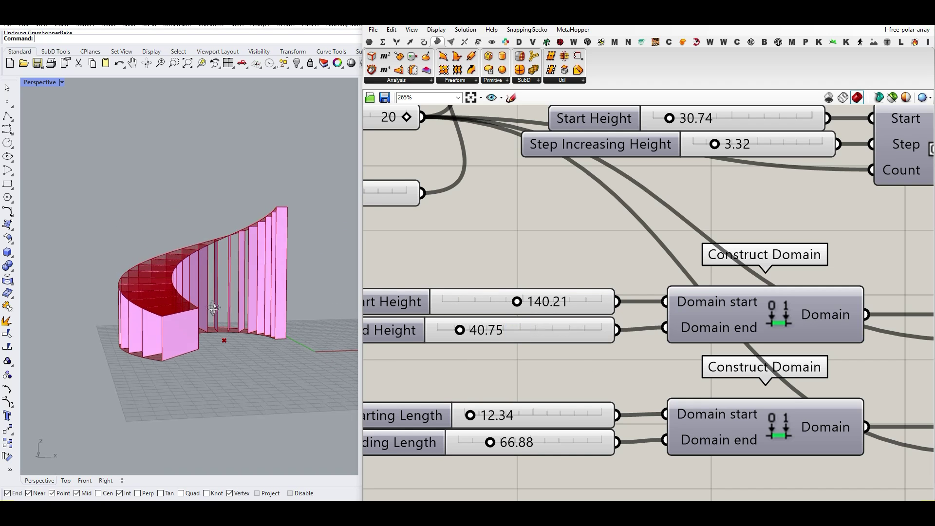
pyautogui.moveTo(161, 336); pyautogui.dragTo(131, 332, button='right')
pyautogui.moveTo(523, 419); pyautogui.dragTo(544, 360, button='right')
pyautogui.moveTo(489, 361)
pyautogui.mouseDown()
pyautogui.moveTo(503, 362)
pyautogui.moveTo(494, 359)
pyautogui.mouseUp()
pyautogui.moveTo(201, 311); pyautogui.dragTo(238, 357, button='right')
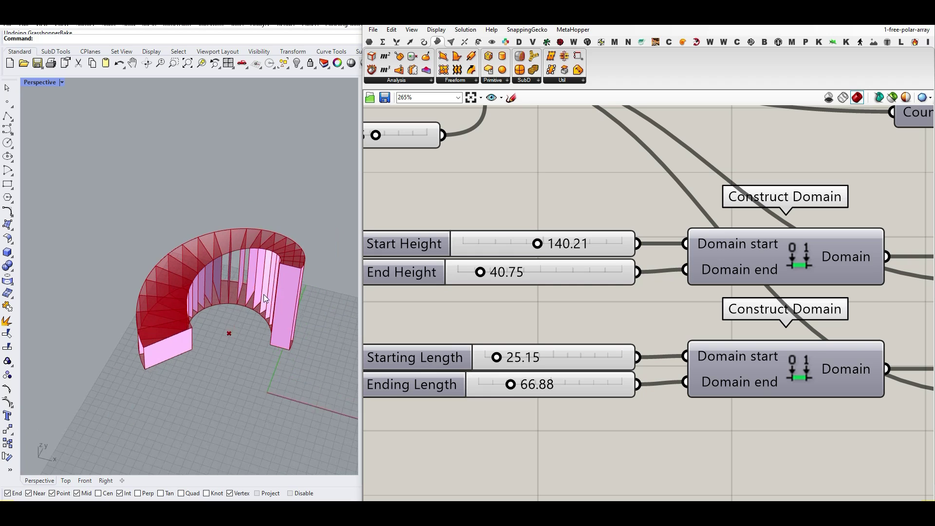
# - Connect Starting Length to the lower Construct Domain's Domain end in place of Ending Length and set it to 42.73
pyautogui.scroll(3, 268, 292)
pyautogui.scroll(-1, 641, 282)
pyautogui.moveTo(679, 366); pyautogui.dragTo(639, 345)
pyautogui.moveTo(518, 346); pyautogui.dragTo(526, 348)
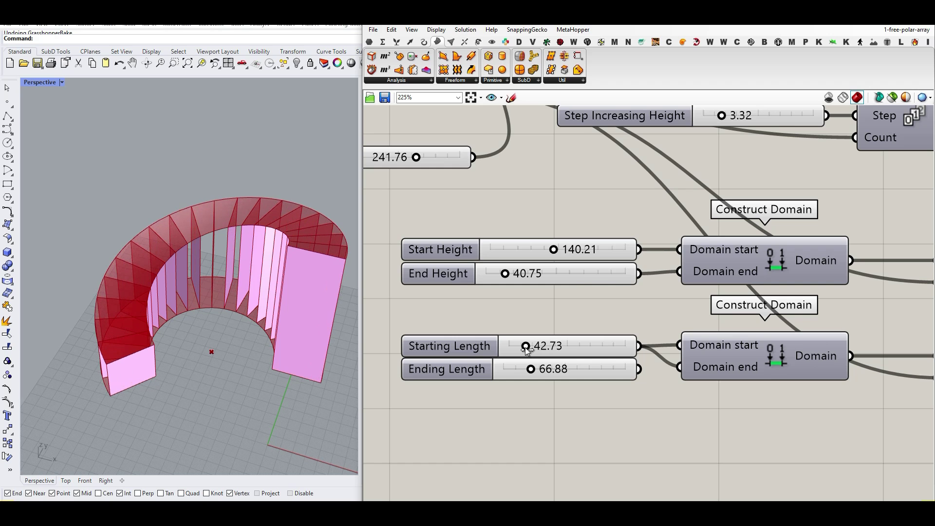
# - Connect Ending Length to the lower Construct Domain's Domain end and set Starting Length to 8.82
pyautogui.moveTo(679, 367); pyautogui.dragTo(639, 368)
pyautogui.moveTo(525, 345); pyautogui.dragTo(512, 347)
pyautogui.moveTo(272, 362); pyautogui.dragTo(292, 336, button='right')
# - Set the Polar Array's Count slider to 13
pyautogui.moveTo(443, 257); pyautogui.dragTo(573, 354, button='right')
pyautogui.scroll(-5, 517, 292)
pyautogui.scroll(3, 573, 295)
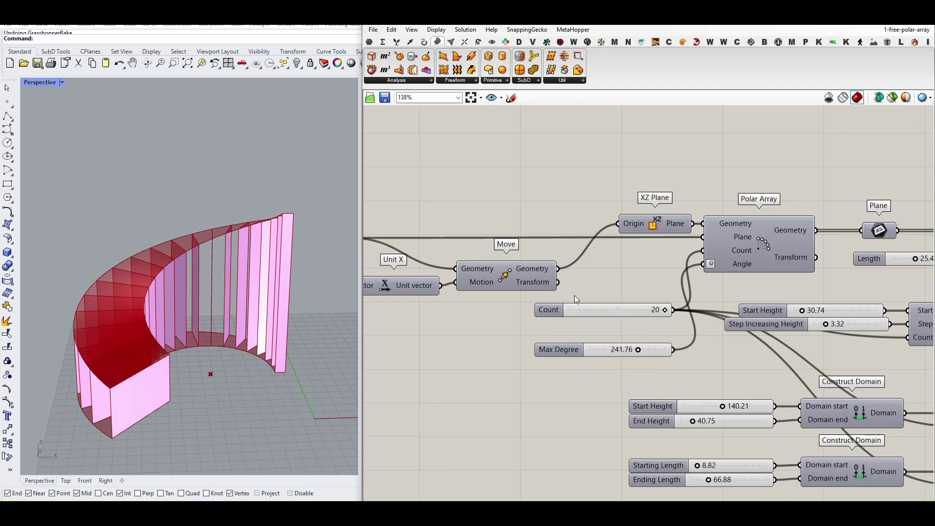
pyautogui.scroll(3, 664, 309)
pyautogui.moveTo(594, 311)
pyautogui.mouseDown()
pyautogui.moveTo(547, 312)
pyautogui.moveTo(594, 311)
pyautogui.mouseUp()
pyautogui.moveTo(263, 331); pyautogui.dragTo(291, 340, button='right')
# - Set the Max Degree slider feeding the Polar Array's Angle to 278.93
pyautogui.moveTo(546, 335); pyautogui.dragTo(618, 335, button='right')
pyautogui.scroll(-6, 618, 335)
pyautogui.scroll(7, 626, 355)
pyautogui.moveTo(688, 357)
pyautogui.mouseDown()
pyautogui.moveTo(639, 359)
pyautogui.moveTo(706, 357)
pyautogui.mouseUp()
pyautogui.moveTo(190, 316); pyautogui.dragTo(168, 312, button='right')
pyautogui.scroll(4, 167, 312)
pyautogui.moveTo(171, 273)
pyautogui.mouseDown(button='right')
pyautogui.moveTo(194, 316)
pyautogui.moveTo(144, 246)
pyautogui.moveTo(170, 288)
pyautogui.mouseUp(button='right')
pyautogui.scroll(-4, 607, 300)
# - Slightly lower the slider feeding the Unit X Factor to reduce the Move distance from the centre point
pyautogui.moveTo(534, 302); pyautogui.dragTo(580, 334, button='right')
pyautogui.scroll(2, 387, 285)
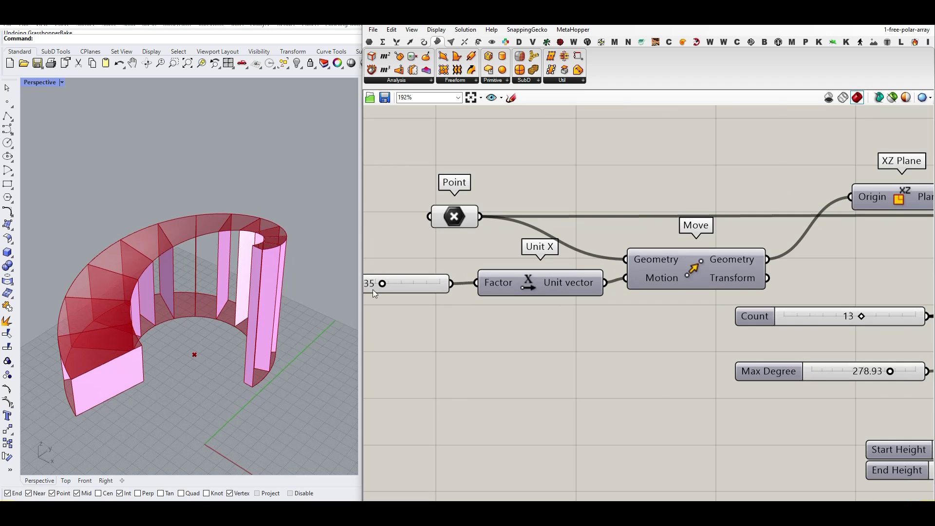
pyautogui.moveTo(380, 282)
pyautogui.mouseDown()
pyautogui.moveTo(388, 284)
pyautogui.moveTo(371, 283)
pyautogui.mouseUp()
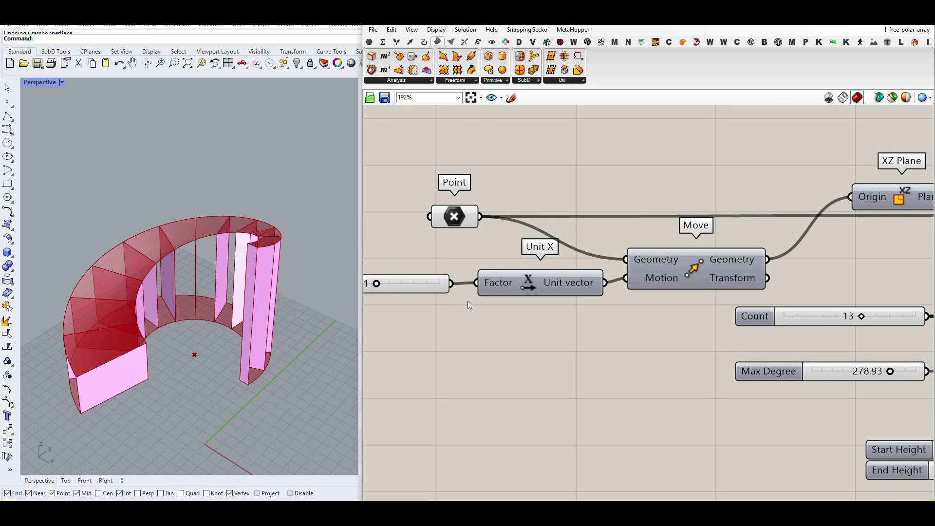
# - Bake the woven lofts from the Surface container after the Weave component into Rhino
pyautogui.scroll(-5, 461, 290)
pyautogui.moveTo(795, 330); pyautogui.dragTo(446, 306, button='right')
pyautogui.moveTo(766, 279); pyautogui.dragTo(667, 282, button='right')
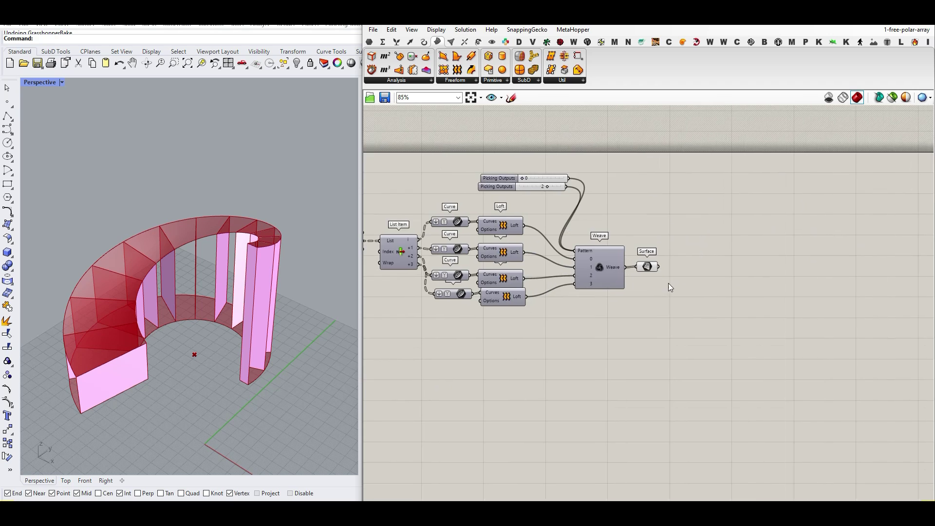
pyautogui.scroll(2, 668, 283)
pyautogui.moveTo(292, 321); pyautogui.dragTo(306, 336, button='right')
pyautogui.click(638, 260)
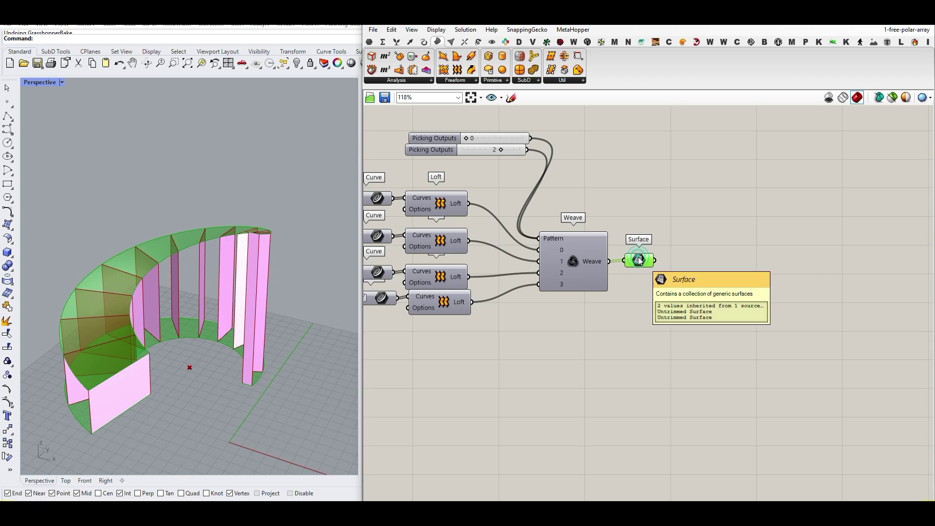
pyautogui.rightClick(639, 261)
pyautogui.click(658, 297)
pyautogui.click(663, 391)
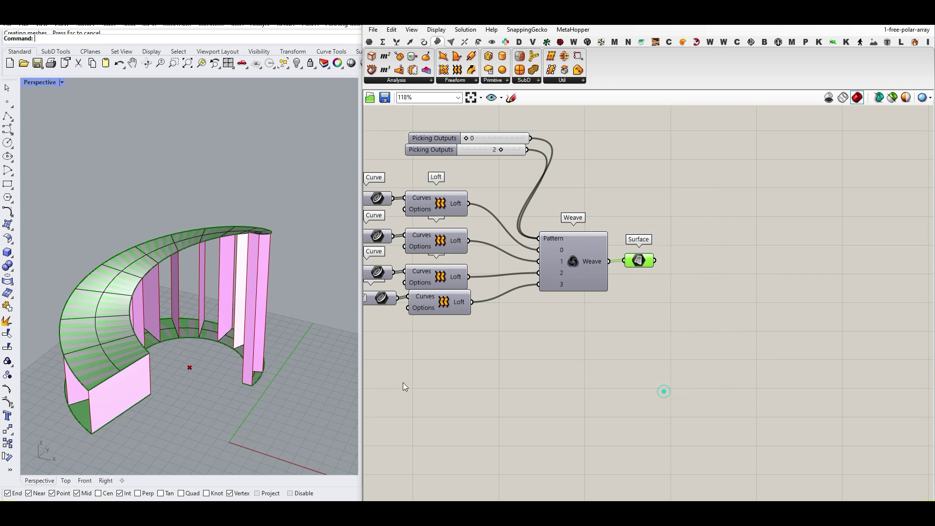
pyautogui.moveTo(146, 331); pyautogui.dragTo(156, 300, button='right')
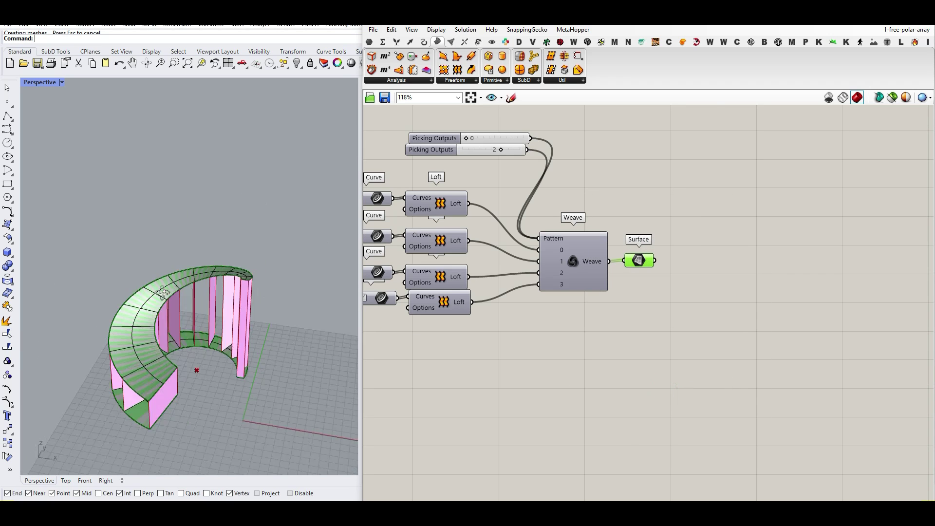
# - Bake the Plane Surface component's geometry into Rhino and zoom the Perspective view to the selected baked objects
pyautogui.scroll(-4, 157, 300)
pyautogui.scroll(-3, 459, 297)
pyautogui.moveTo(460, 297); pyautogui.dragTo(697, 300, button='right')
pyautogui.scroll(3, 495, 274)
pyautogui.rightClick(497, 267)
pyautogui.click(513, 286)
pyautogui.click(523, 377)
pyautogui.write('zs')
pyautogui.press('Return')
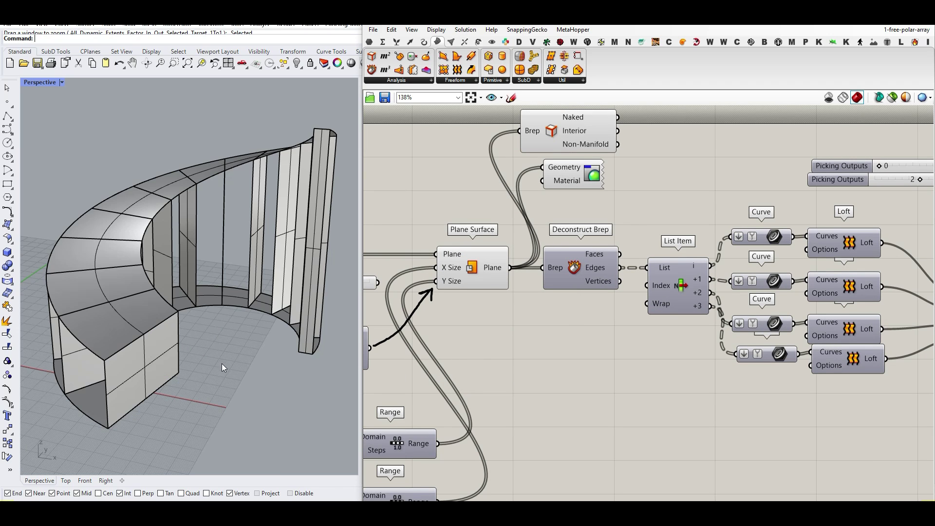
# - Delete all of the baked geometry from the Rhino model, keeping only the Grasshopper preview
pyautogui.moveTo(205, 384)
pyautogui.mouseDown(button='right')
pyautogui.moveTo(261, 405)
pyautogui.moveTo(188, 286)
pyautogui.moveTo(203, 402)
pyautogui.mouseUp(button='right')
pyautogui.scroll(7, 221, 287)
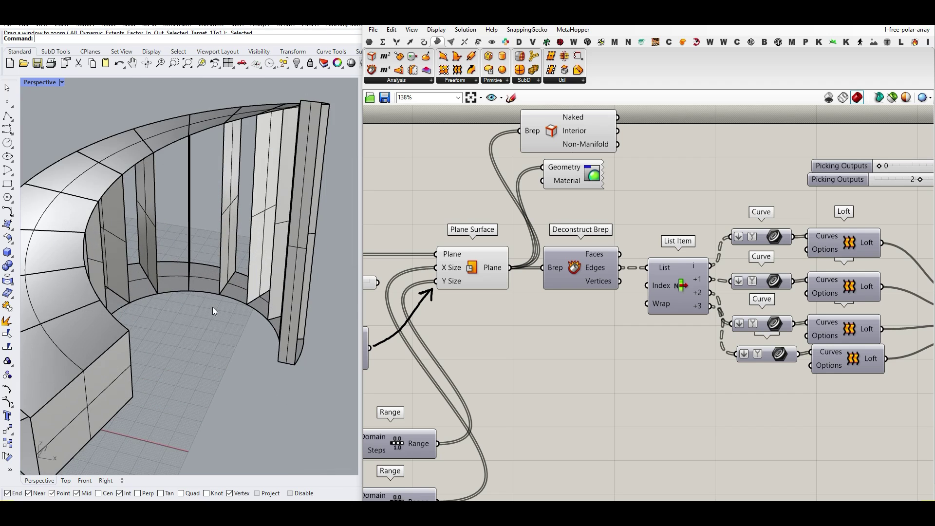
pyautogui.scroll(-4, 213, 306)
pyautogui.scroll(-4, 203, 325)
pyautogui.moveTo(248, 381); pyautogui.dragTo(164, 254)
pyautogui.press('Delete')
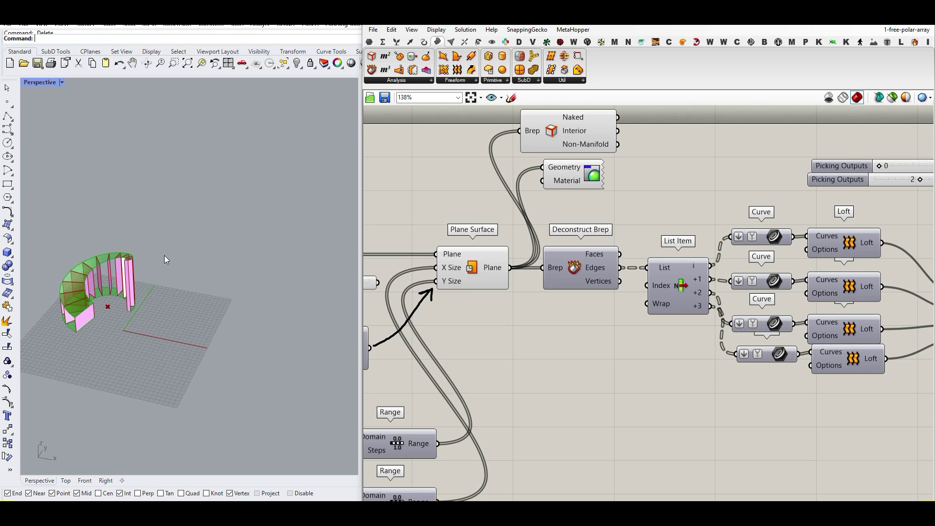
pyautogui.scroll(5, 74, 294)
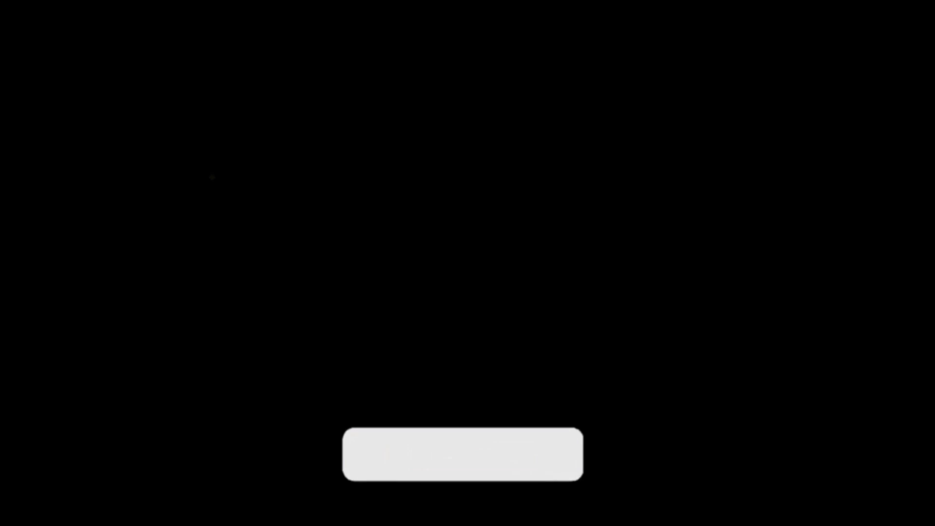